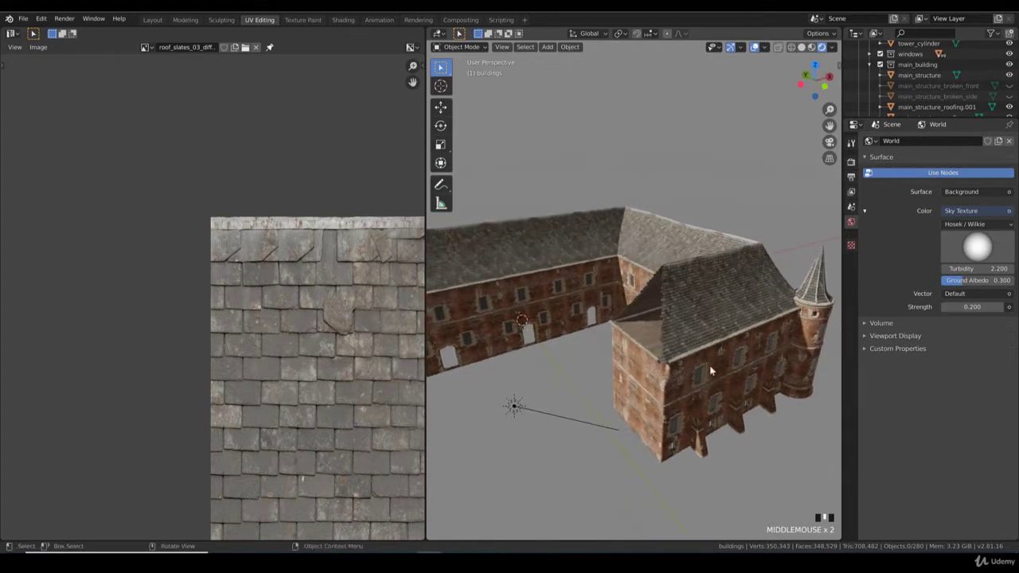
Step: Inspect the textured castle building from several angles and select the corner tower's cylinder
scroll(687, 366, "up", 2)
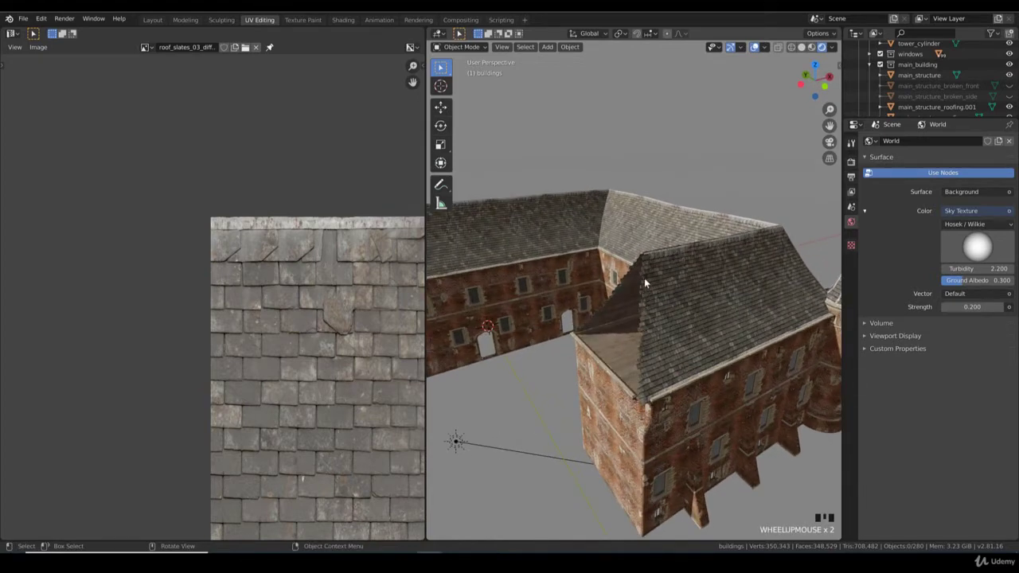
scroll(659, 350, "down", 3)
scroll(599, 333, "up", 2)
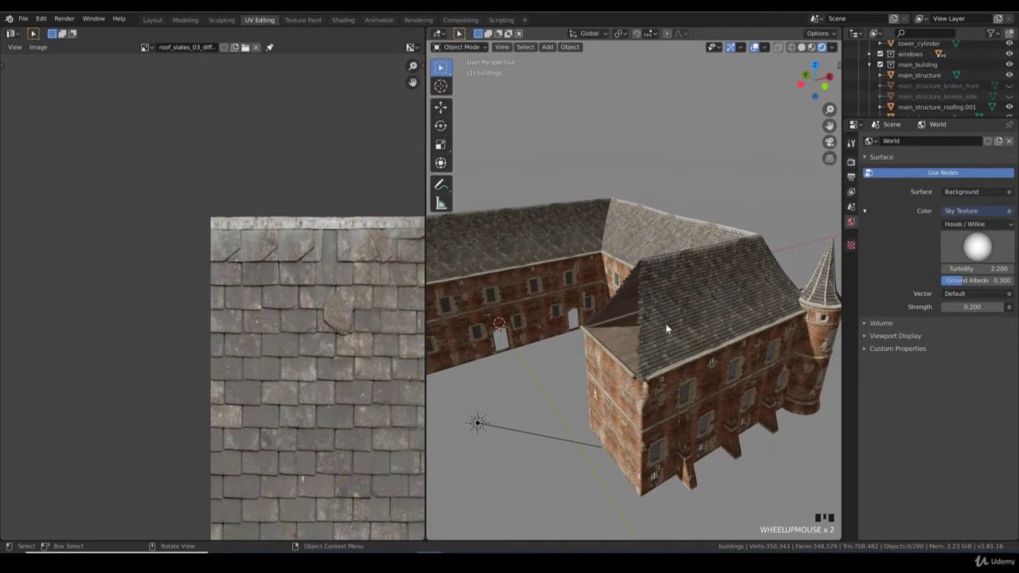
middle_click_drag(665, 323, 670, 345)
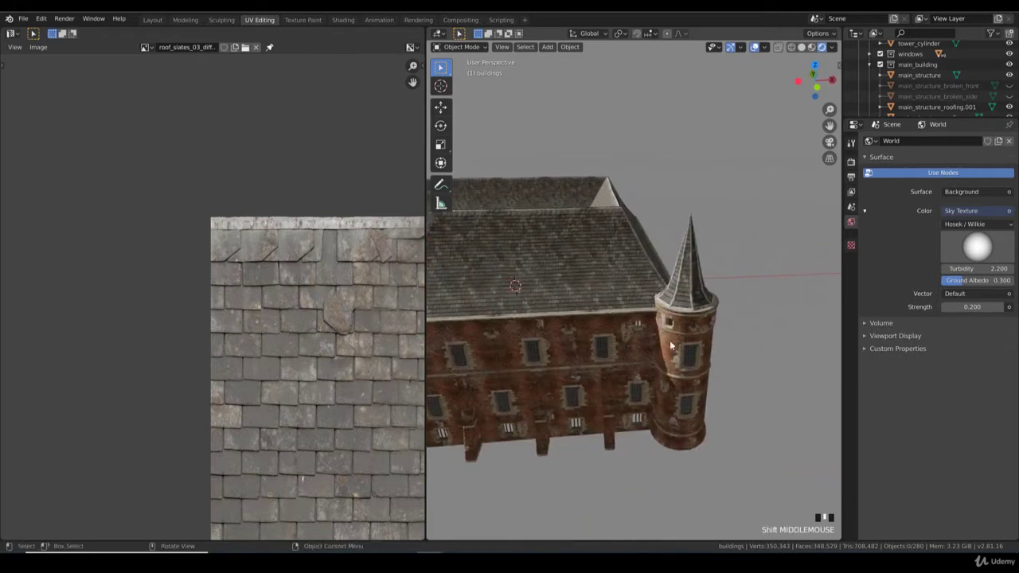
left_click(674, 341)
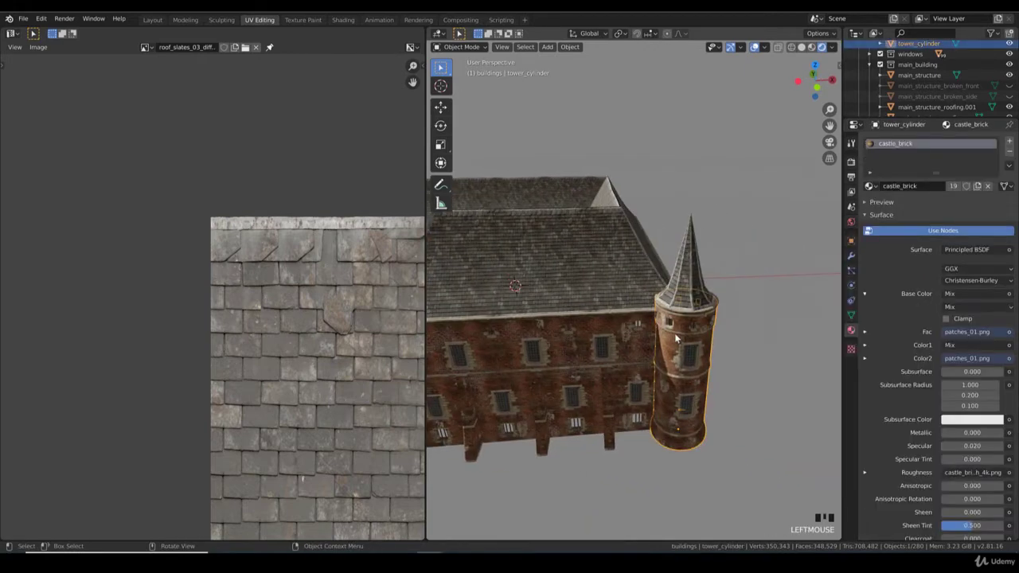
middle_click_drag(675, 337, 556, 262)
key("KP_7")
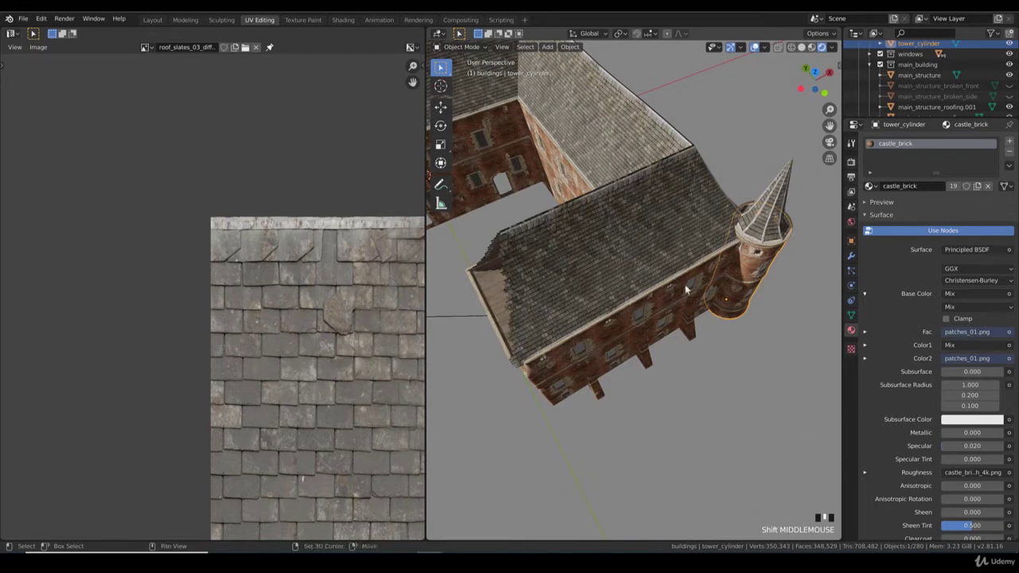
middle_click_drag(686, 291, 673, 301)
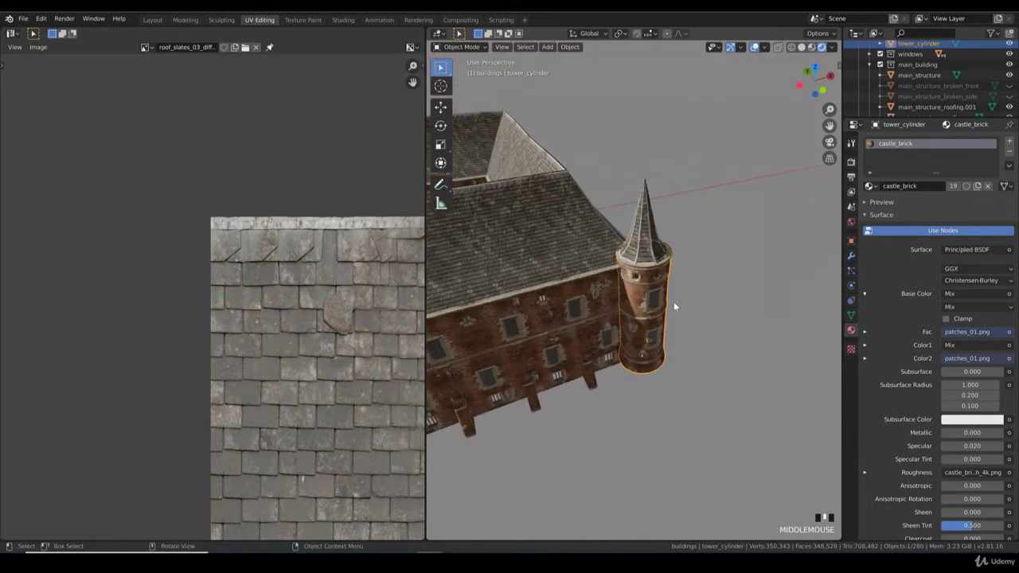
Step: Select all parts of the corner tower, including its roof and windows, using a wireframe top view, and check the selection in solid shading
key("KP_7")
key("z")
left_click(586, 305)
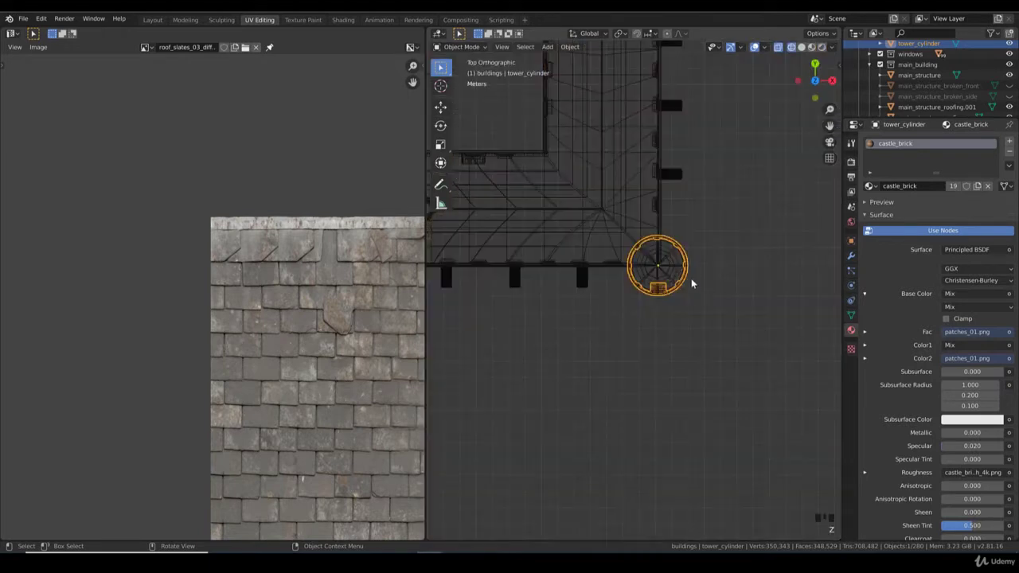
left_click_drag(702, 303, 622, 231)
key("b")
middle_click_drag(606, 288, 533, 174)
key("b")
middle_click_drag(705, 197, 529, 125)
mouse_move(627, 187)
middle_mouse_down()
mouse_move(653, 255)
mouse_move(689, 296)
mouse_move(693, 285)
mouse_move(620, 297)
mouse_move(705, 289)
mouse_move(767, 300)
middle_mouse_up()
key("z")
left_click(692, 270)
scroll(676, 306, "up", 5)
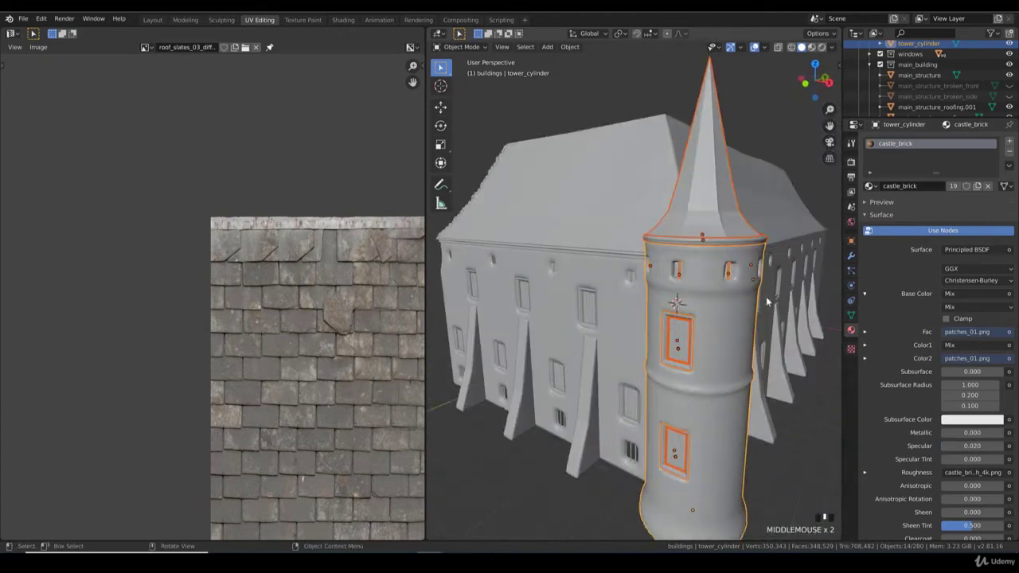
middle_click_drag(629, 366, 649, 348)
scroll(558, 344, "down", 3)
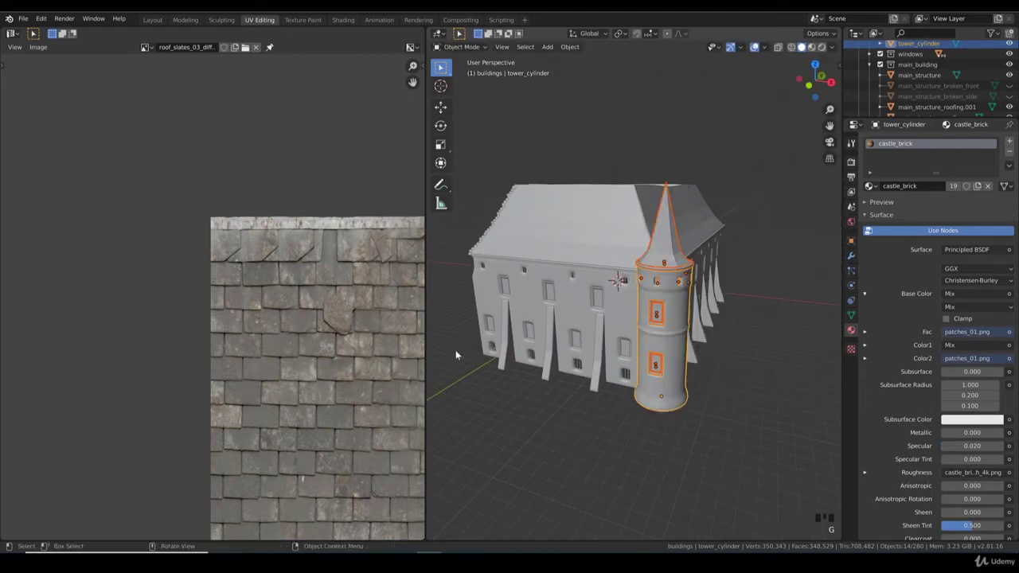
Step: Rotate the selected tower in the wireframe top view so its windows face diagonally outward, and recentre it on the building's corner
key("KP_7")
key("z")
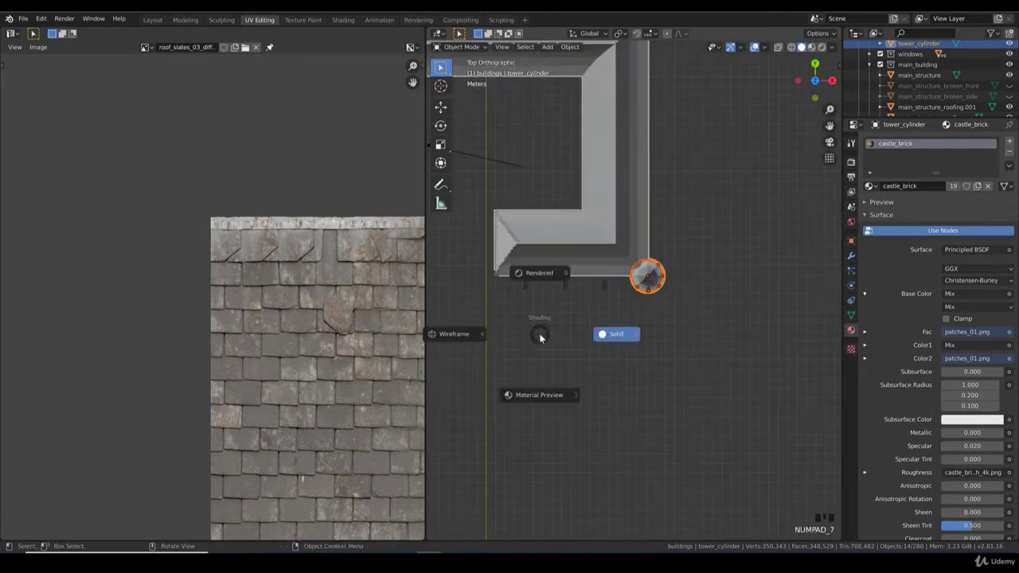
scroll(669, 287, "up", 5)
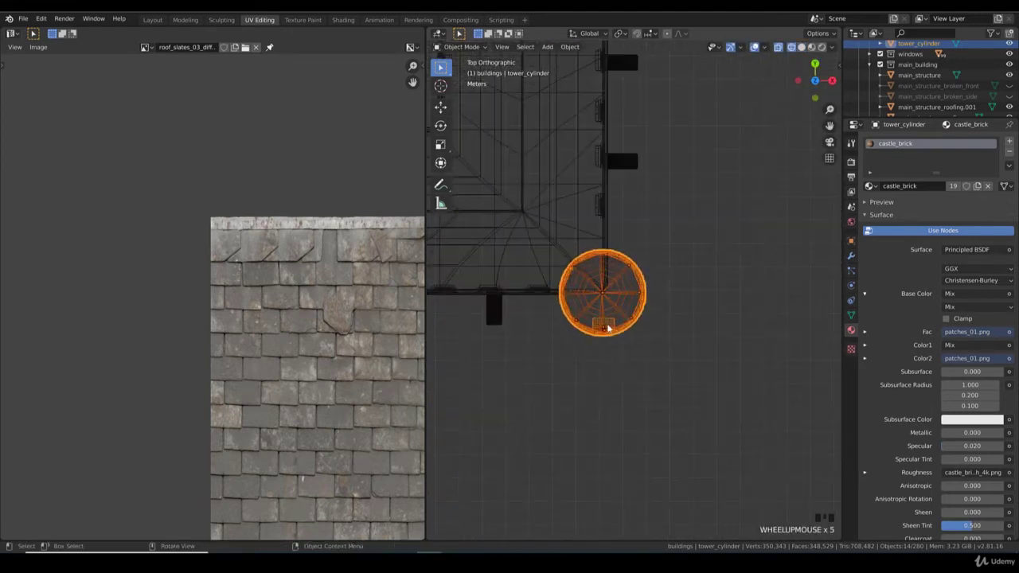
scroll(592, 328, "up", 3)
key("r")
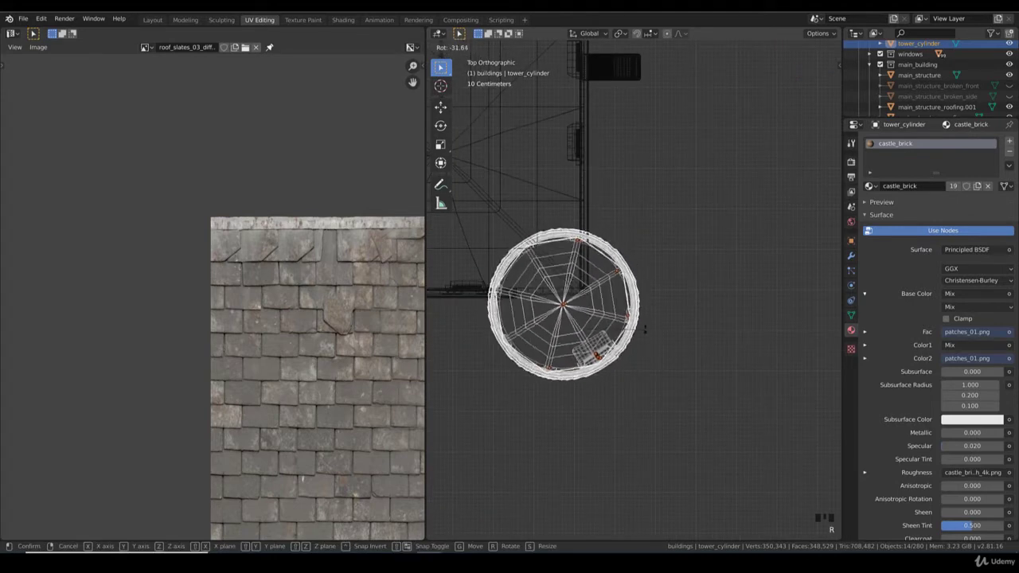
left_click(633, 326)
key("g")
left_click(655, 307)
Step: Fine-tune the tower's rotation until its roof ribs line up with the two adjoining walls
key("r")
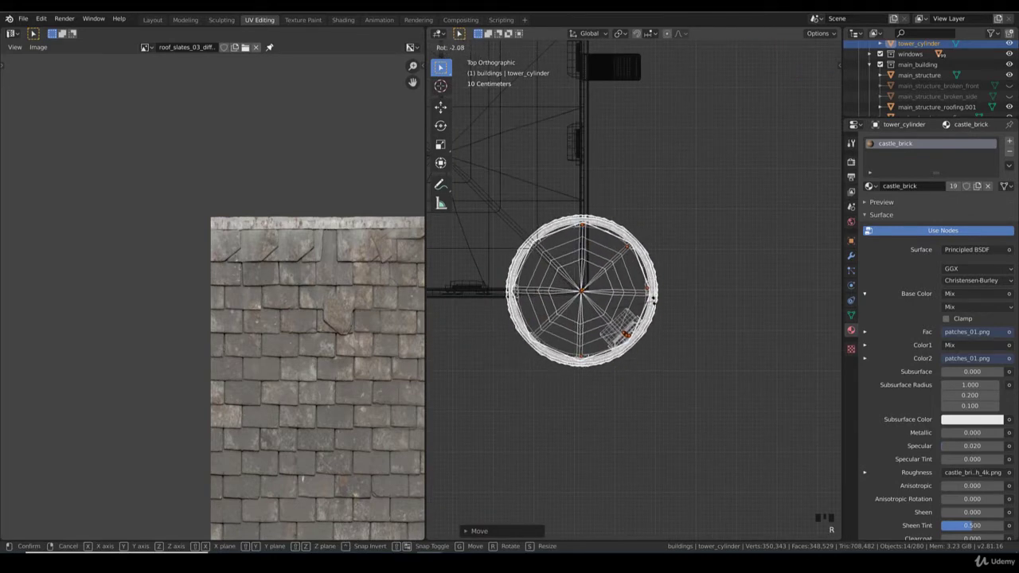
left_click(591, 278)
key("r")
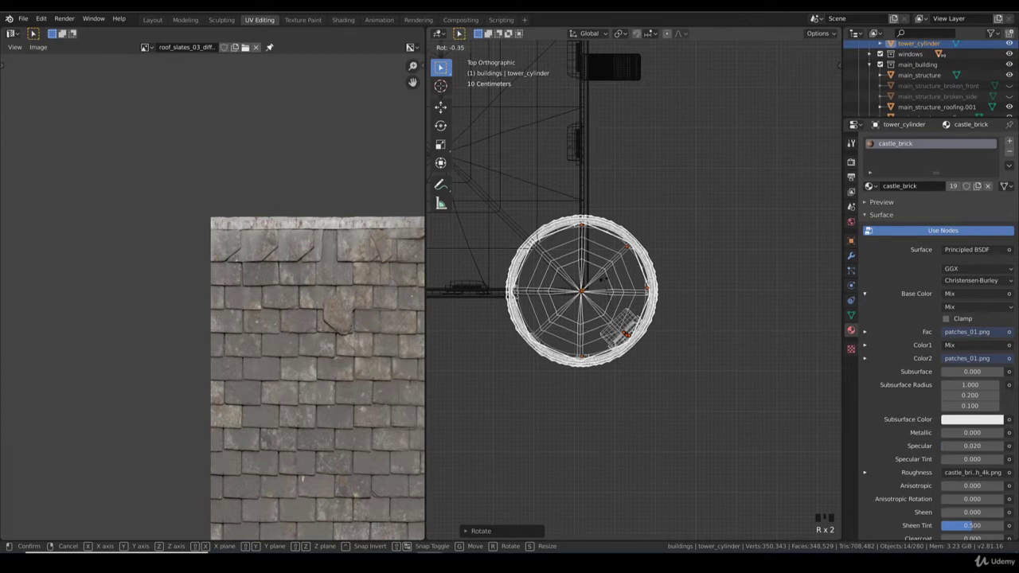
left_click(698, 288)
key("r")
left_click(700, 299)
key("r")
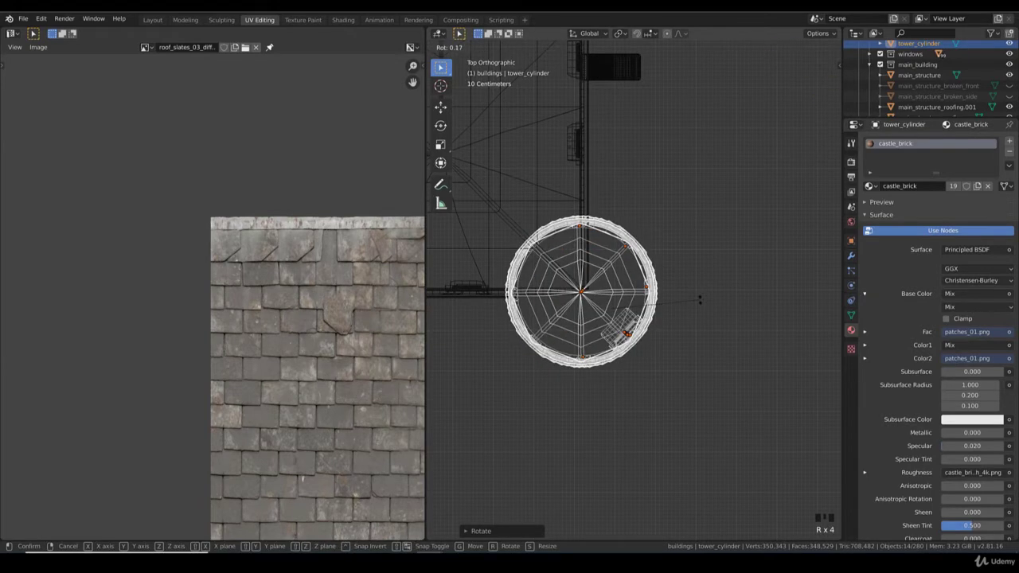
left_click(700, 299)
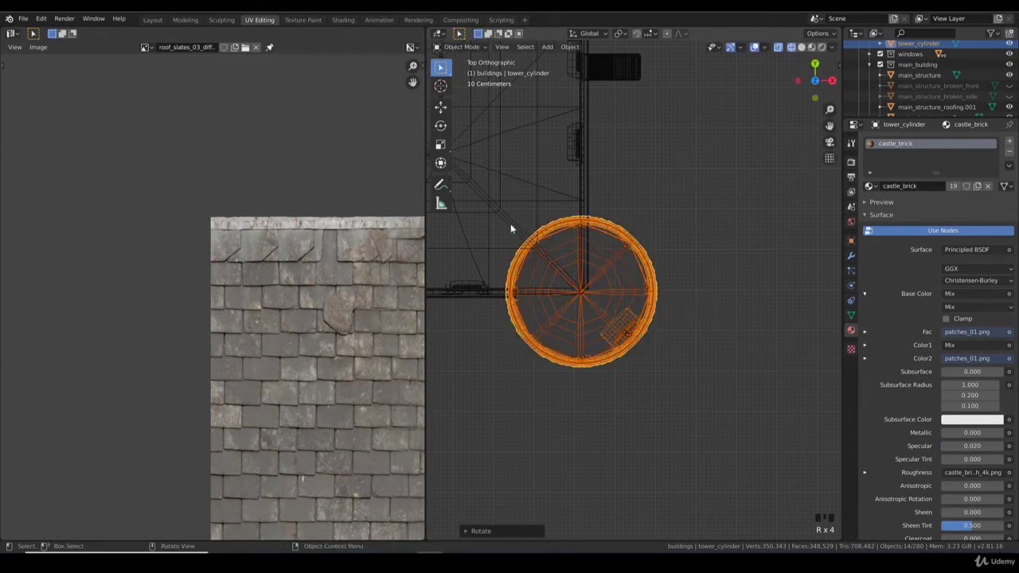
Step: Duplicate the metal bar of the tower's small upper window and place the copy near the neighbouring empty opening
scroll(654, 351, "down", 4)
key("z")
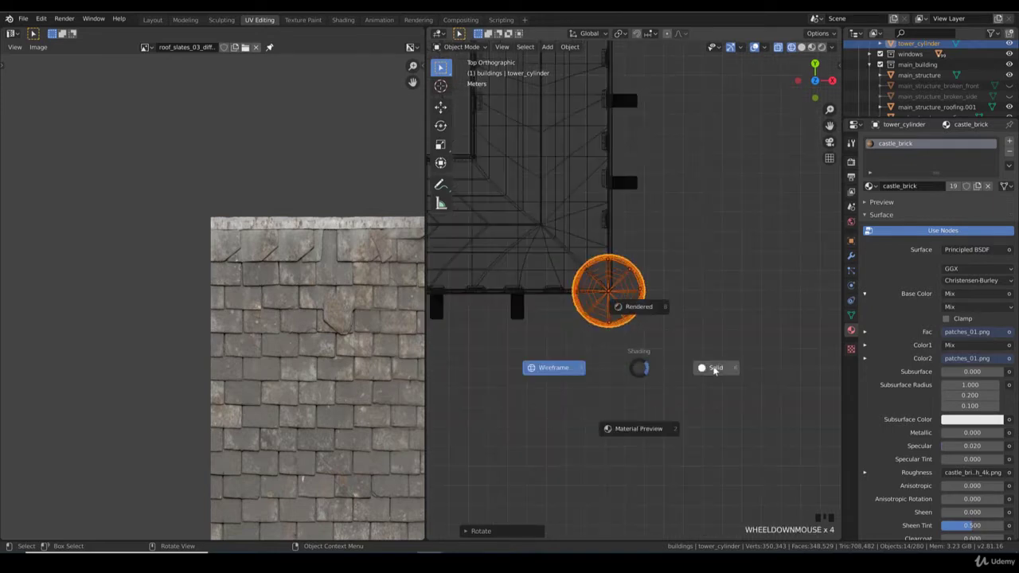
left_click(703, 366)
mouse_move(669, 391)
middle_mouse_down()
mouse_move(662, 314)
mouse_move(737, 292)
mouse_move(729, 268)
mouse_move(700, 297)
middle_mouse_up()
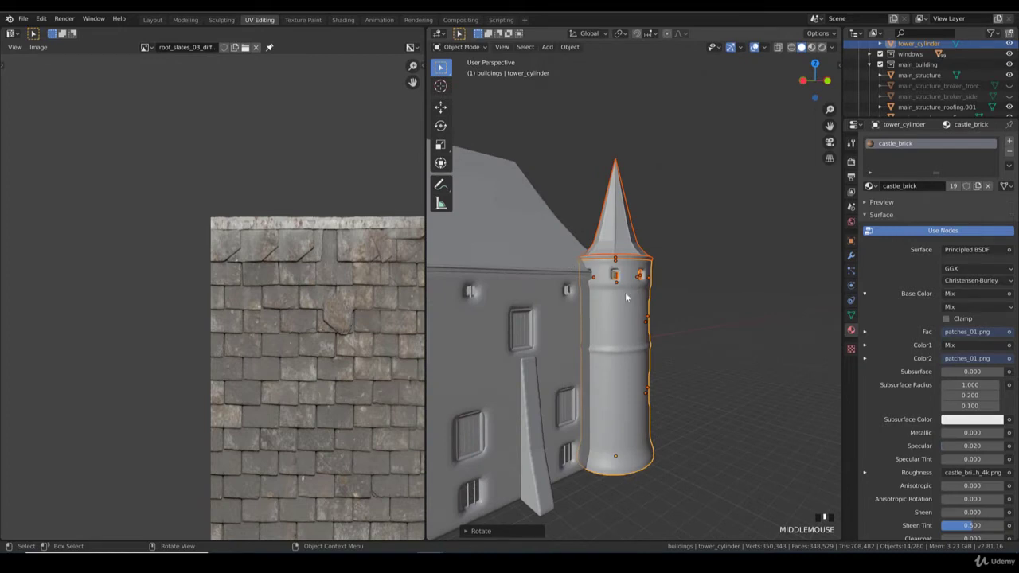
scroll(612, 277, "up", 5)
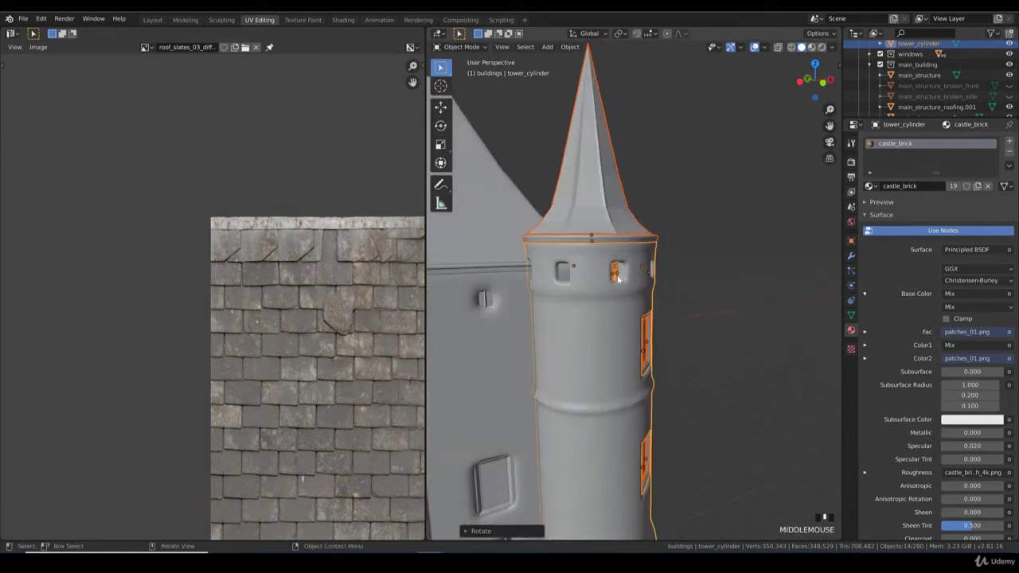
left_click(617, 273)
key("KP_7")
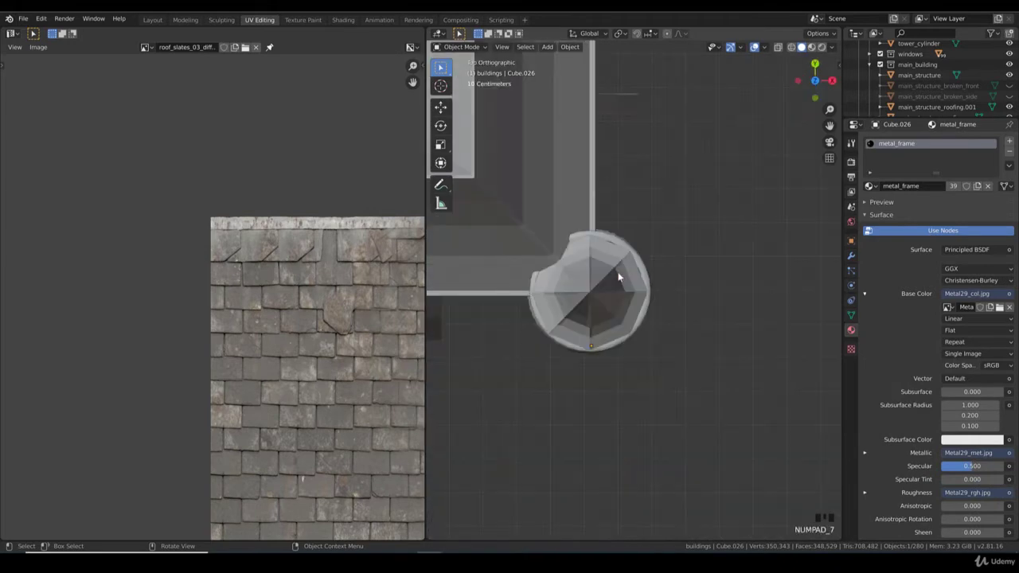
key("z")
left_click(518, 311)
scroll(610, 330, "up", 4)
key("shift+d")
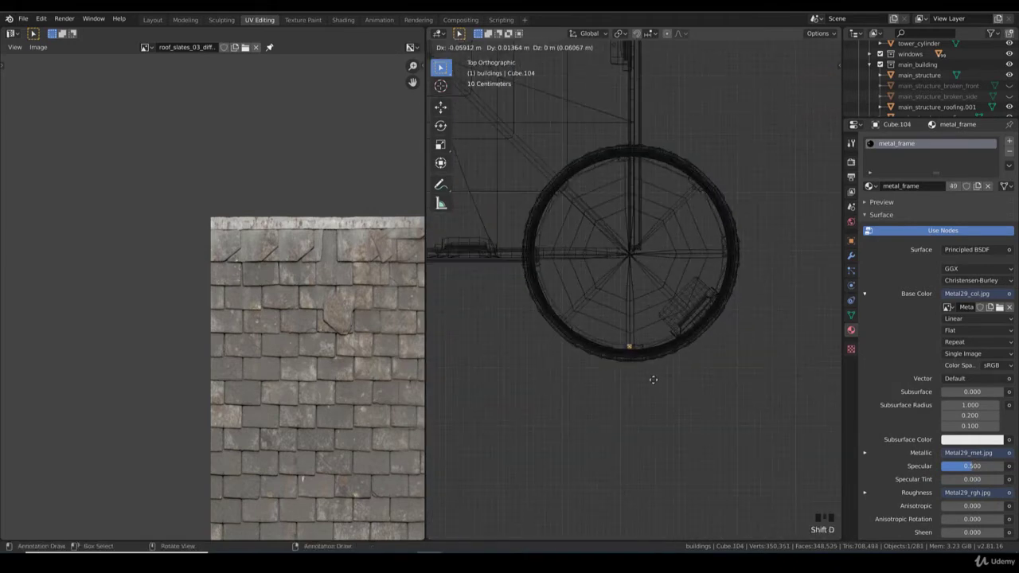
left_click(583, 357)
Step: Move the copied bar along the Y and X axes to seat it inside the empty opening
mouse_move(567, 362)
middle_mouse_down()
mouse_move(605, 289)
mouse_move(575, 292)
mouse_move(594, 324)
middle_mouse_up()
key("z")
left_click(669, 288)
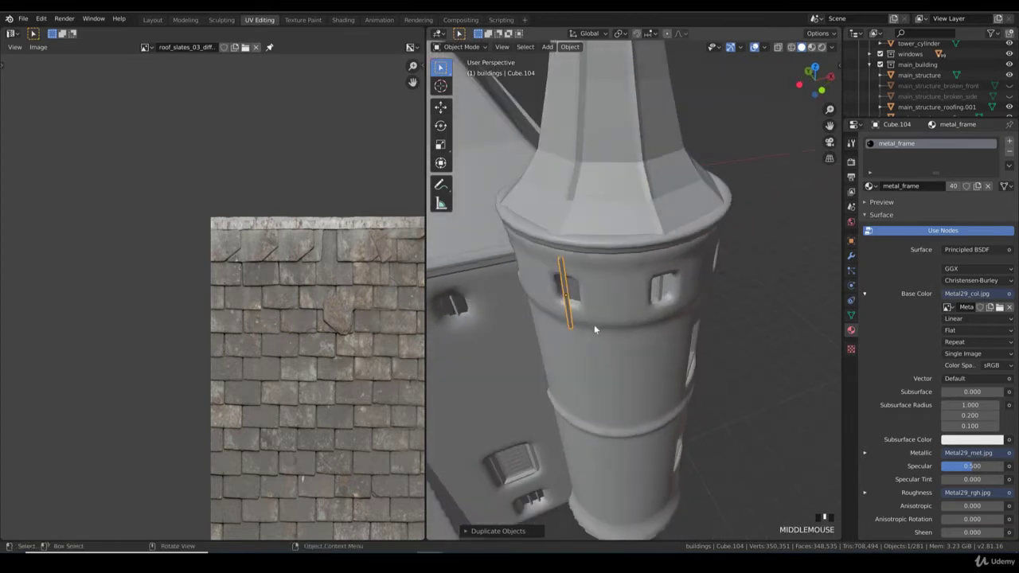
key("g")
key("y")
left_click(625, 262)
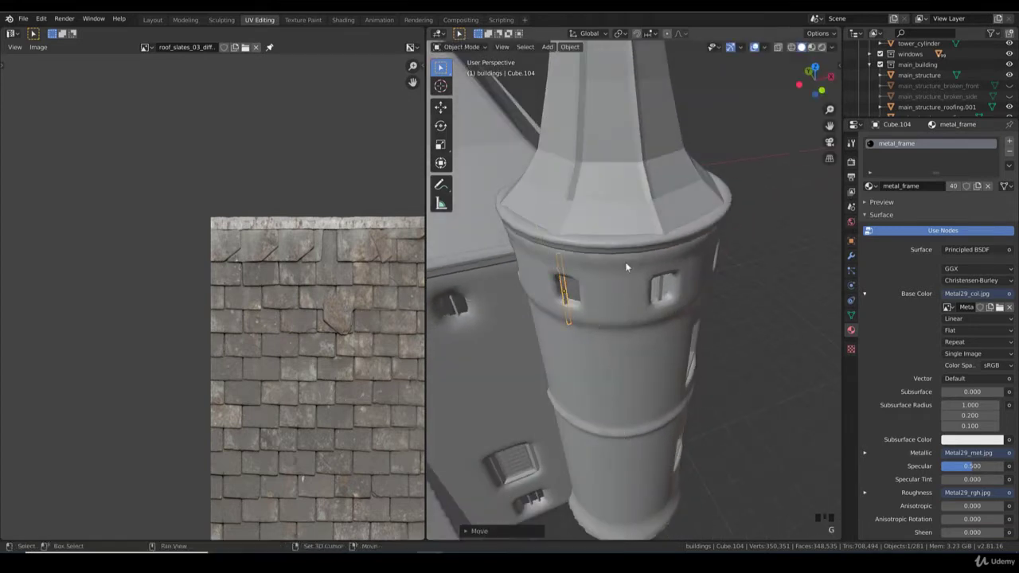
key("g")
key("x")
left_click(629, 264)
Step: Duplicate the bar from the top view and place the copy at the bare opening on the tower's opposite side
middle_click_drag(521, 313, 730, 298)
key("KP_7")
key("shift+d")
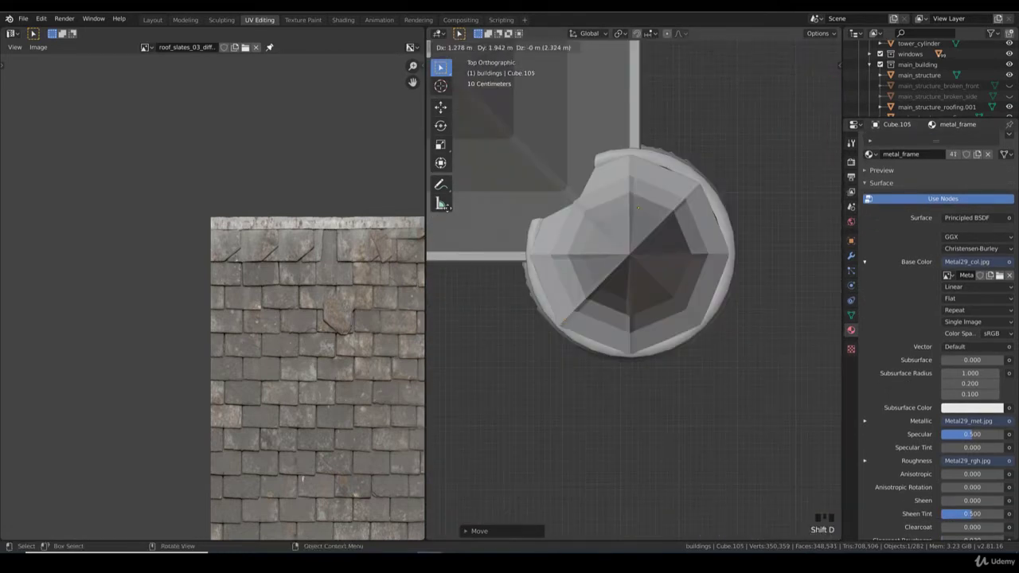
left_click(724, 187)
scroll(657, 266, "up", 4)
key("g")
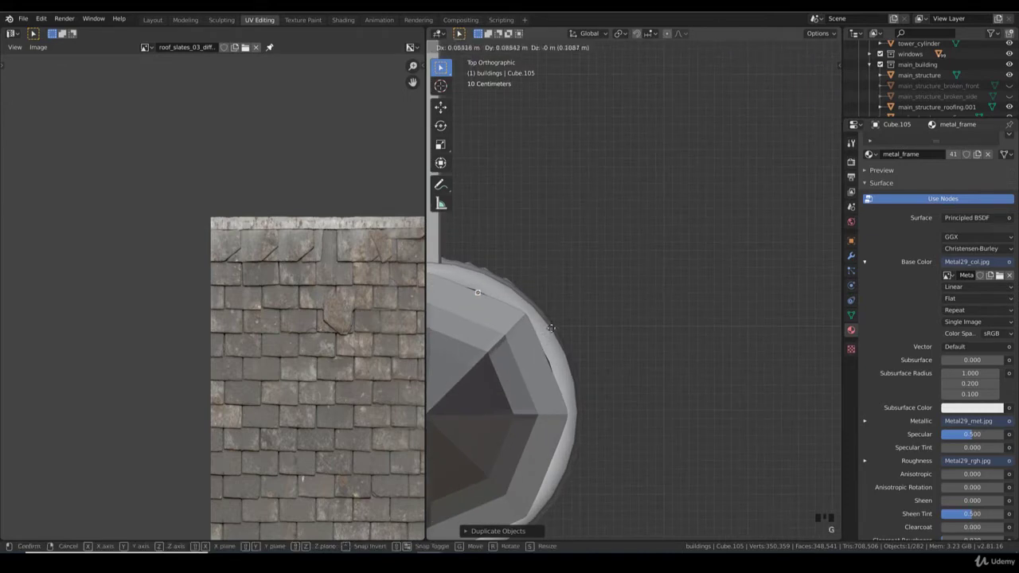
left_click(560, 328)
Step: Adjust the second copied bar's position so it sits centred inside its window opening
middle_click_drag(561, 328, 458, 249)
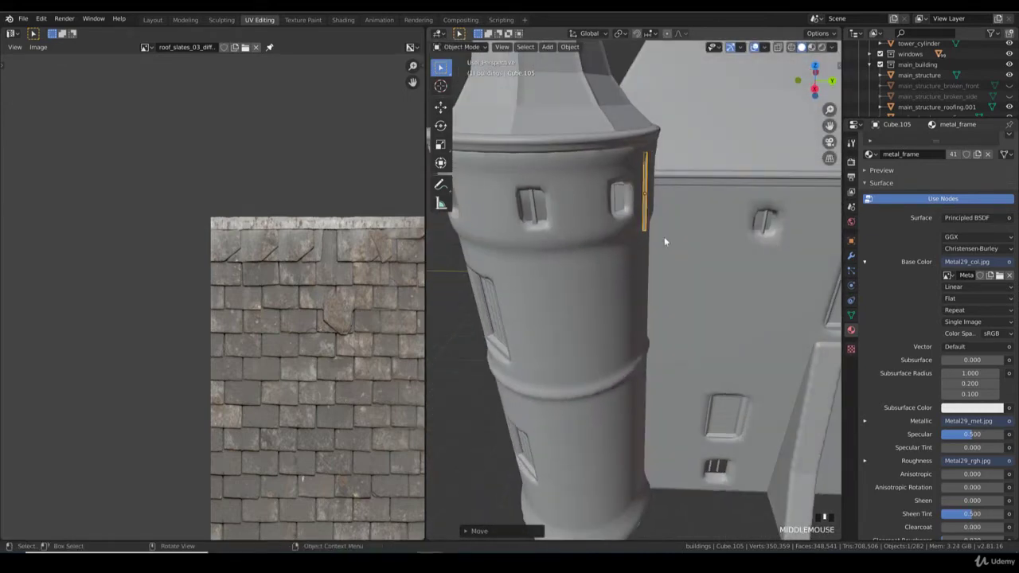
middle_click_drag(664, 238, 745, 294)
key("g")
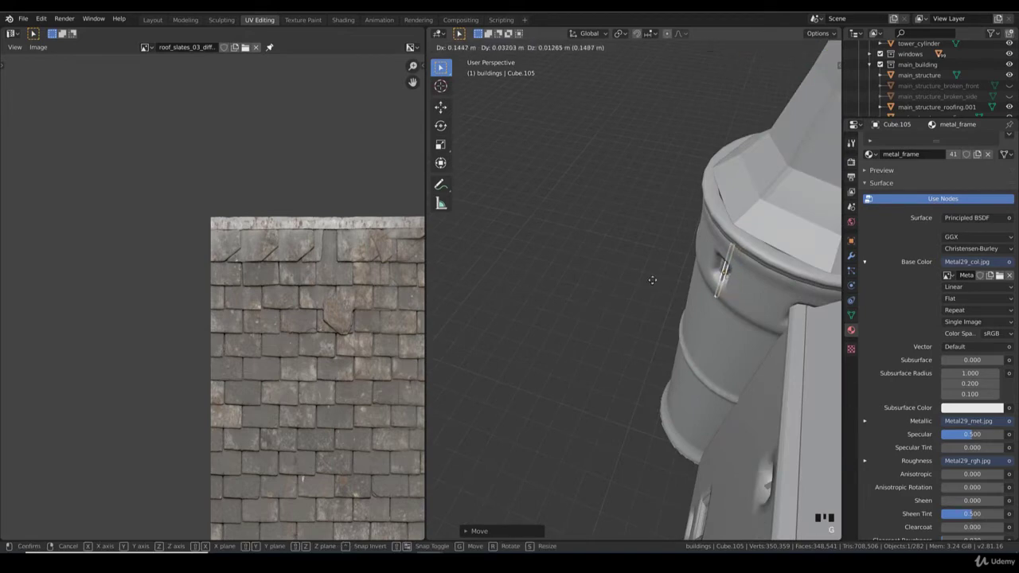
left_click(660, 269)
middle_click_drag(663, 299, 748, 279)
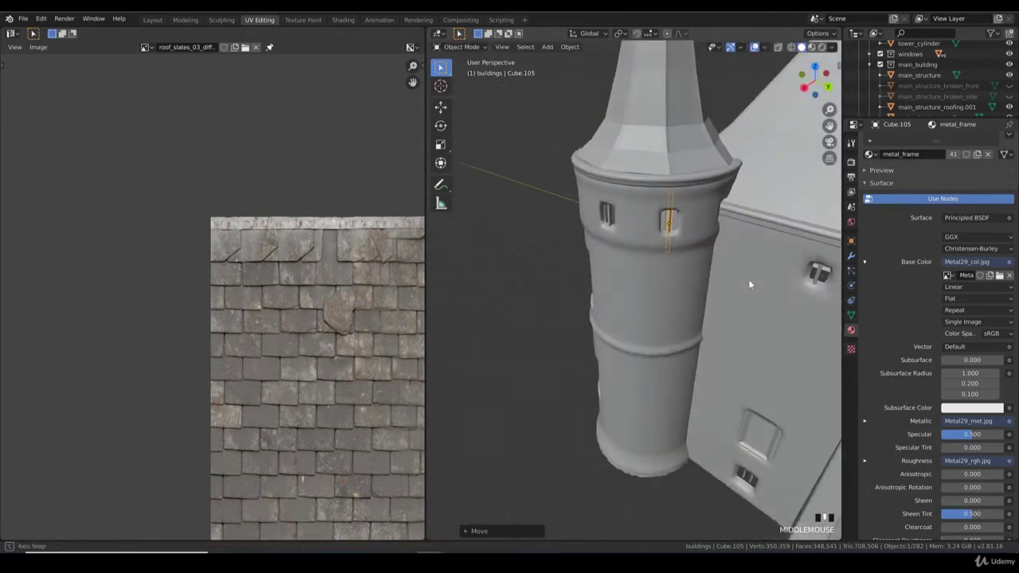
Step: Select the complete corner tower with its roof, windows and added bars in the wireframe top view
left_click(687, 312)
middle_click_drag(686, 312, 710, 293)
scroll(658, 294, "down", 3)
scroll(658, 293, "up", 2)
key("KP_7")
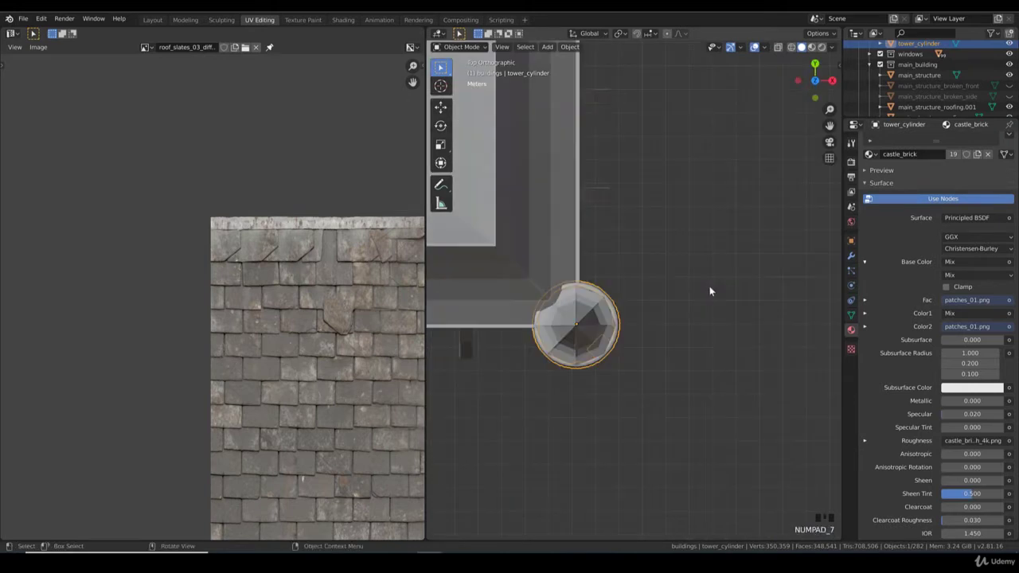
key("grave")
scroll(633, 358, "down", 1)
key("b")
left_click_drag(648, 380, 532, 275)
key("b")
middle_click_drag(536, 319, 541, 197)
Step: Duplicate the selected tower and place the copy at the building's other outer corner, at the far end of the same wall
scroll(630, 322, "down", 3)
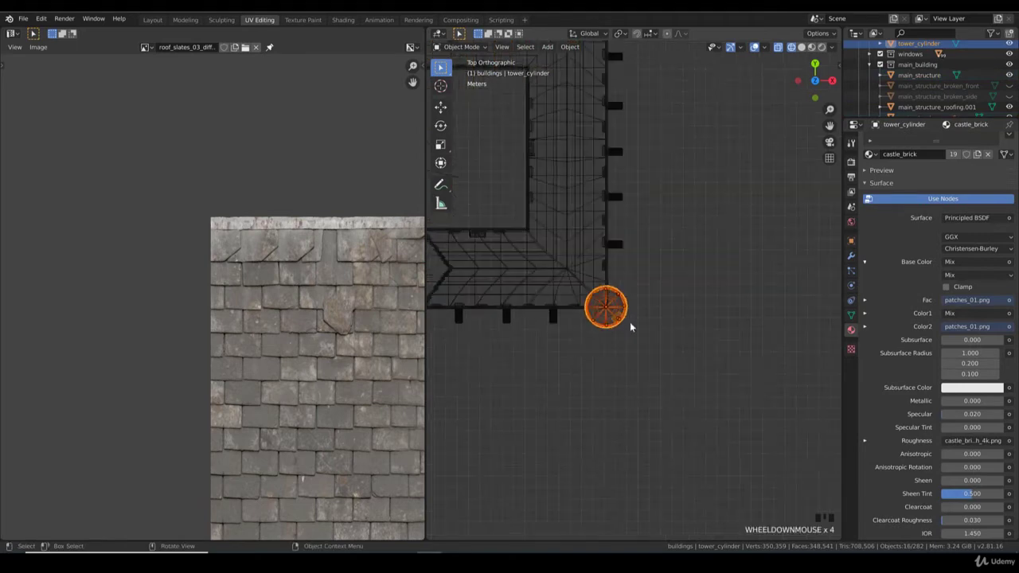
middle_click_drag(668, 249, 666, 310, "shift")
key("shift+d")
left_click(664, 234)
middle_click_drag(664, 234, 663, 347, "shift")
scroll(662, 347, "up", 3)
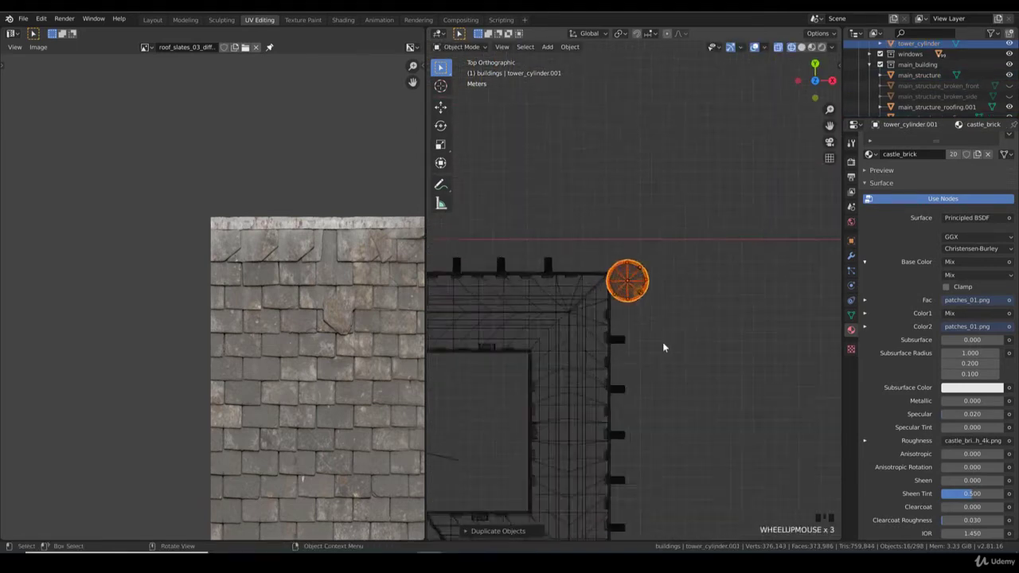
Step: Rotate the copied tower so its windows face diagonally outward and move it onto the building's corner
key("r")
left_click(700, 390)
scroll(727, 415, "up", 2)
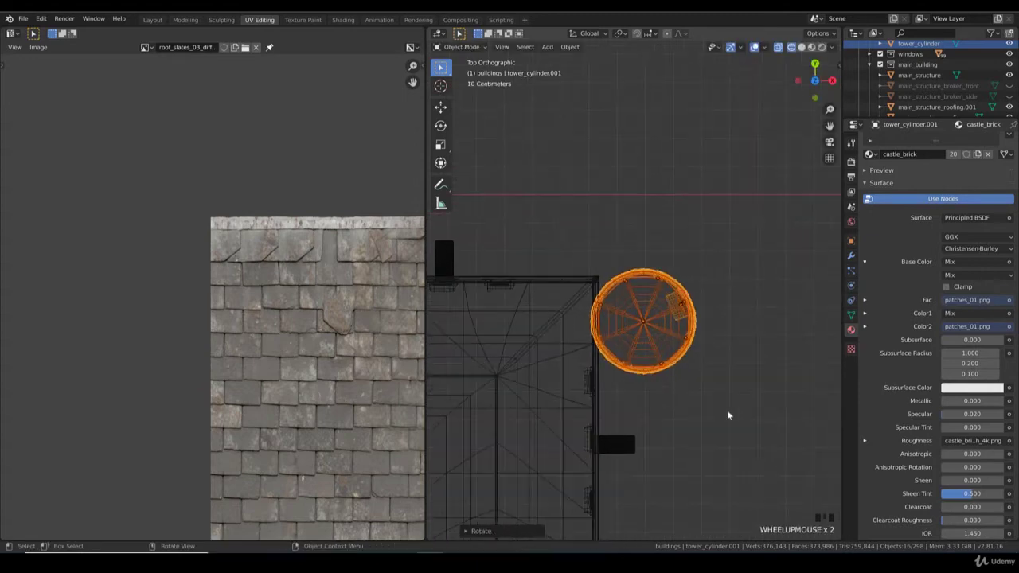
key("g")
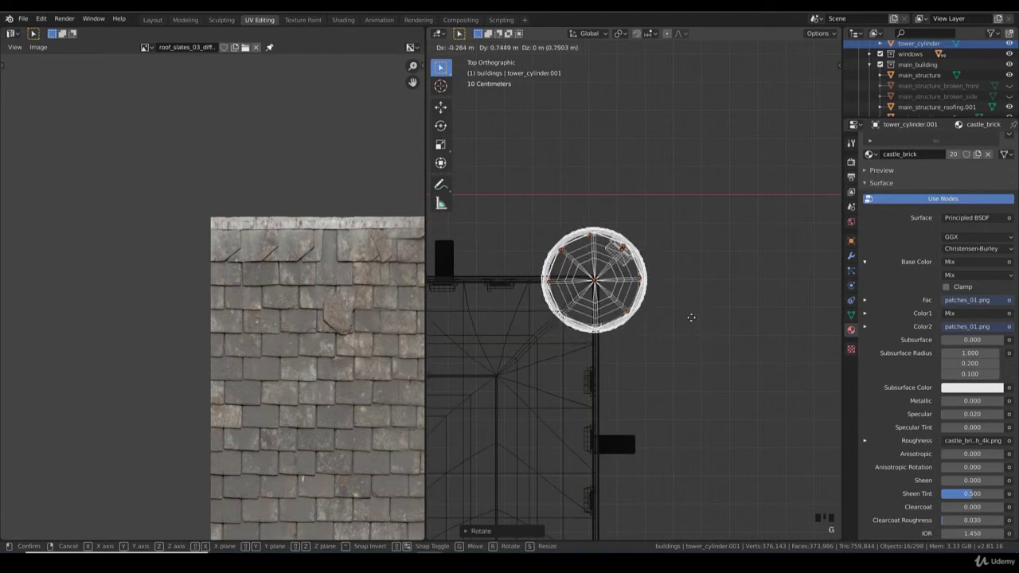
left_click(691, 318)
Step: Fine-tune the copied tower's position and rotation so its centre sits exactly on the building's outer corner
scroll(614, 353, "up", 3)
key("Tab")
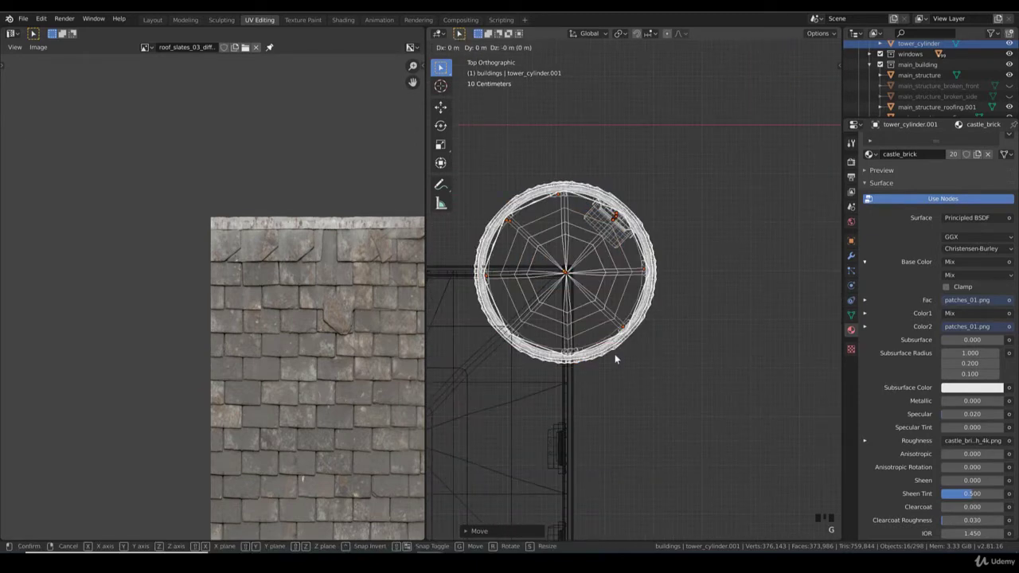
key("Tab")
key("Tab")
key("r")
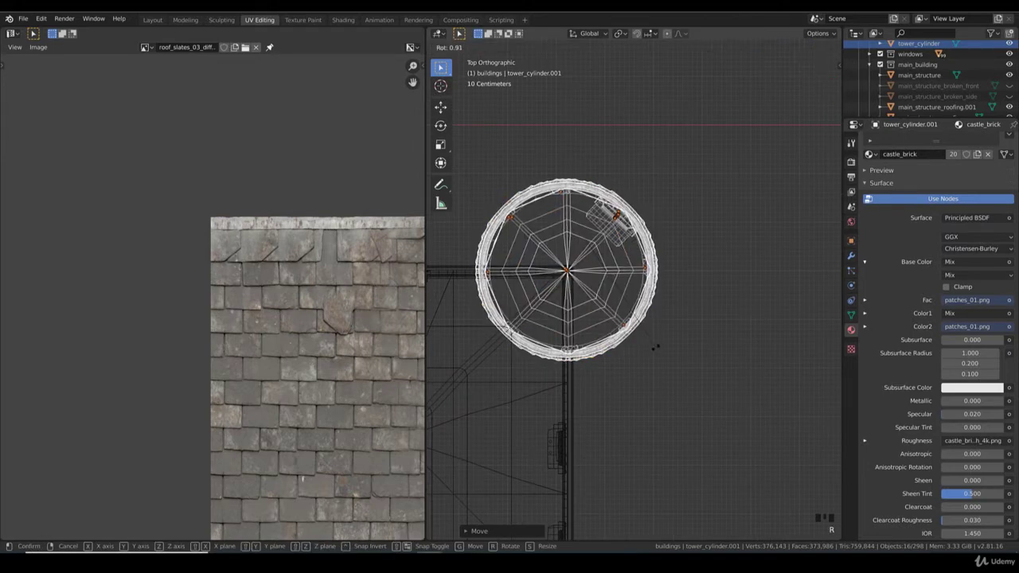
key("Escape")
key("Tab")
scroll(655, 349, "down", 4)
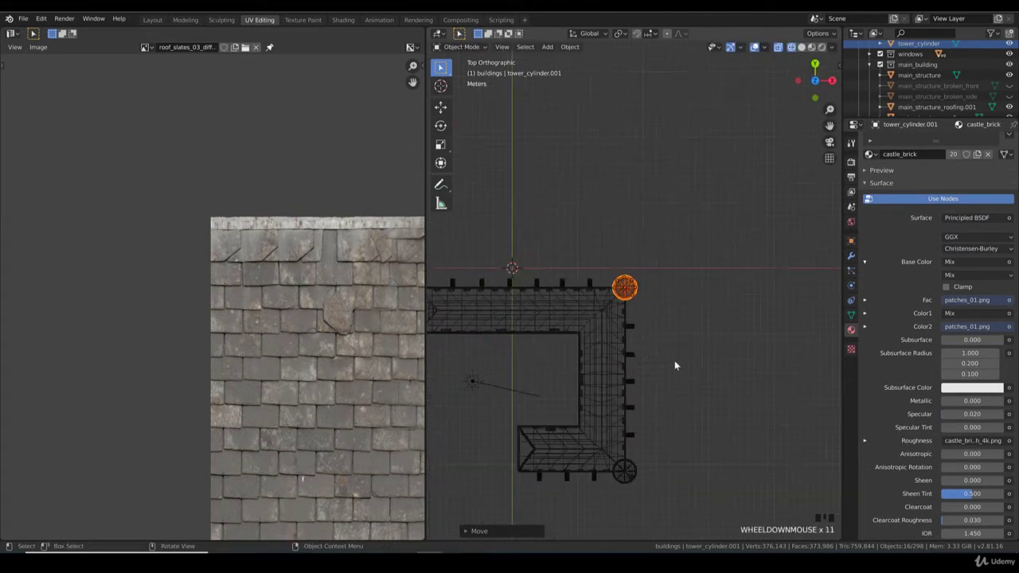
Step: Duplicate the tower again, place the copy at the far end of the adjoining wing, and rotate its window diagonally outward
key("shift+d")
left_click(517, 338)
middle_click_drag(517, 337, 741, 352, "shift")
key("g")
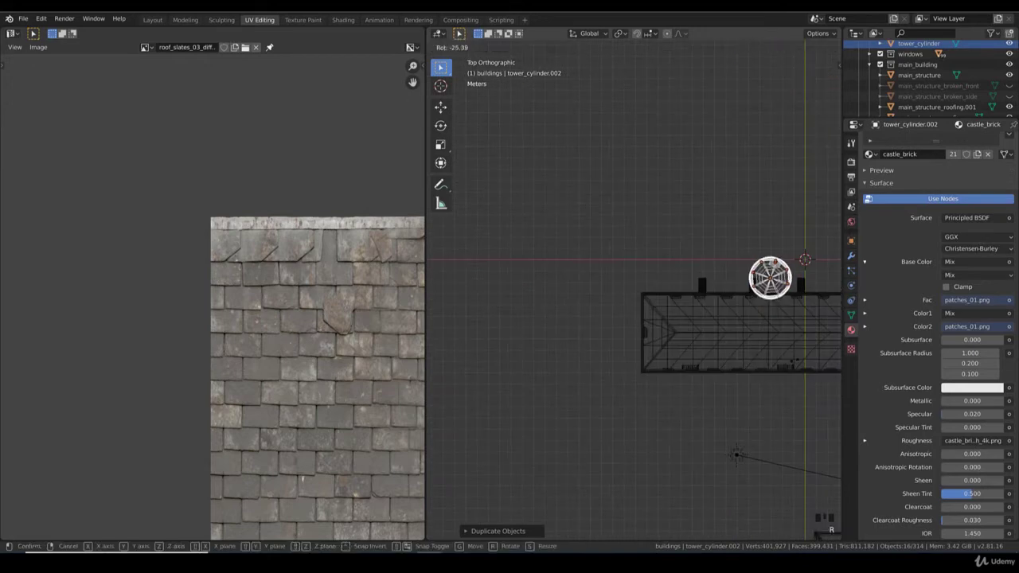
left_click(677, 368)
scroll(701, 390, "up", 3)
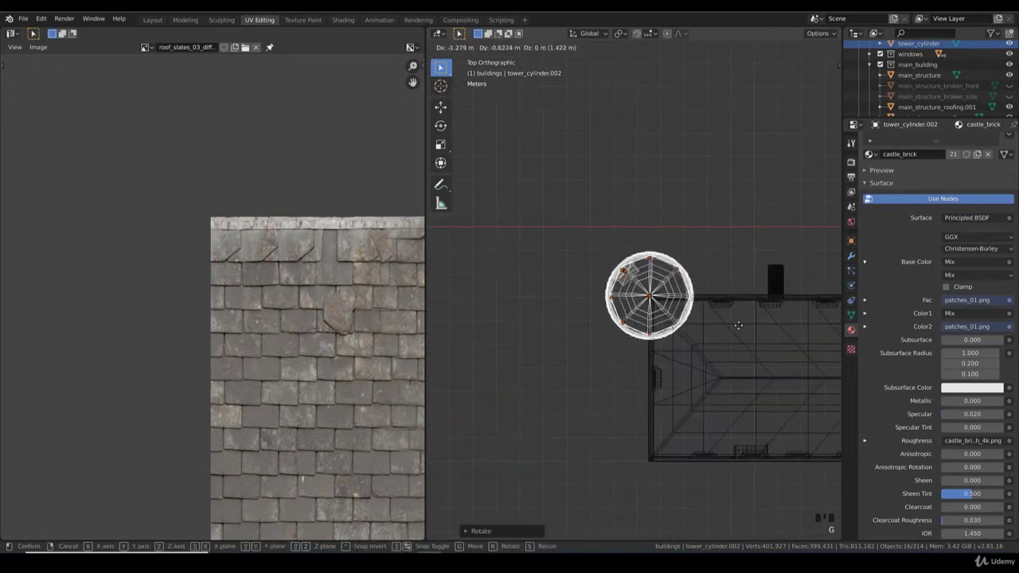
Step: Fine-tune the third tower's rotation and position so it is centred on the end corner of the wing
key("Tab")
key("r")
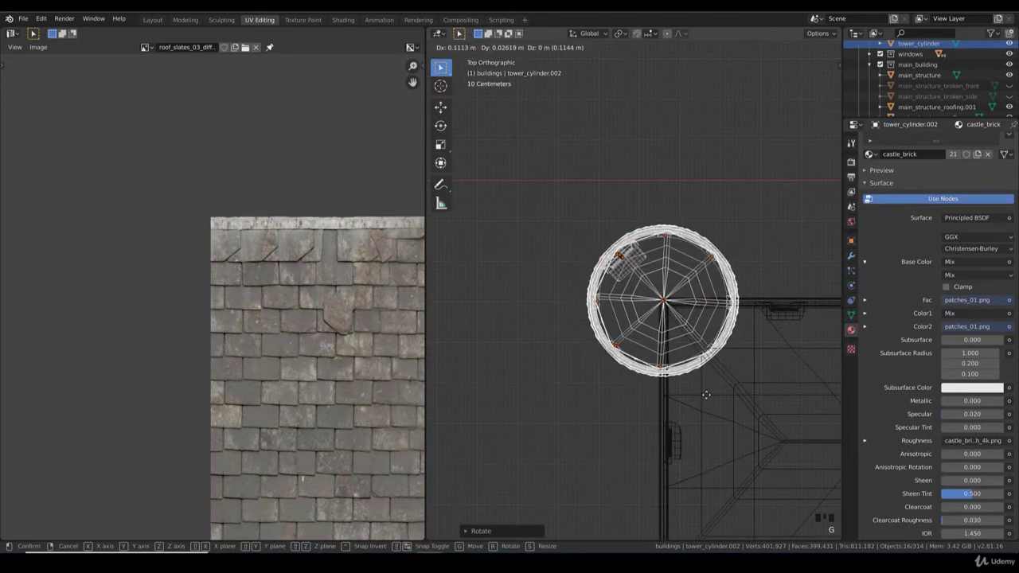
left_click(704, 399)
key("g")
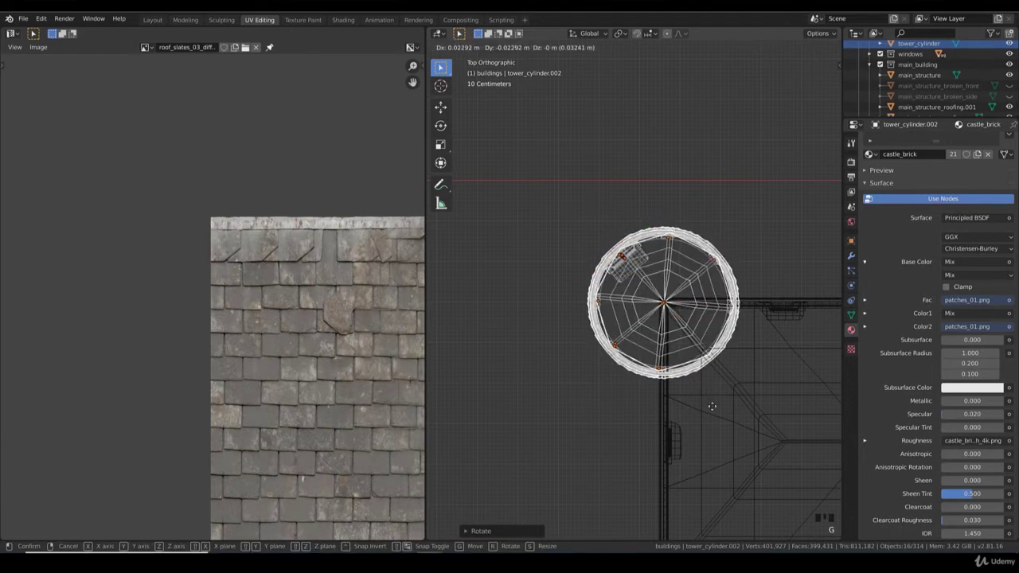
left_click(712, 407)
Step: Show the castle with its three round towers in rendered shading in a perspective view
scroll(712, 405, "down", 8)
middle_click_drag(669, 381, 635, 320)
key("z")
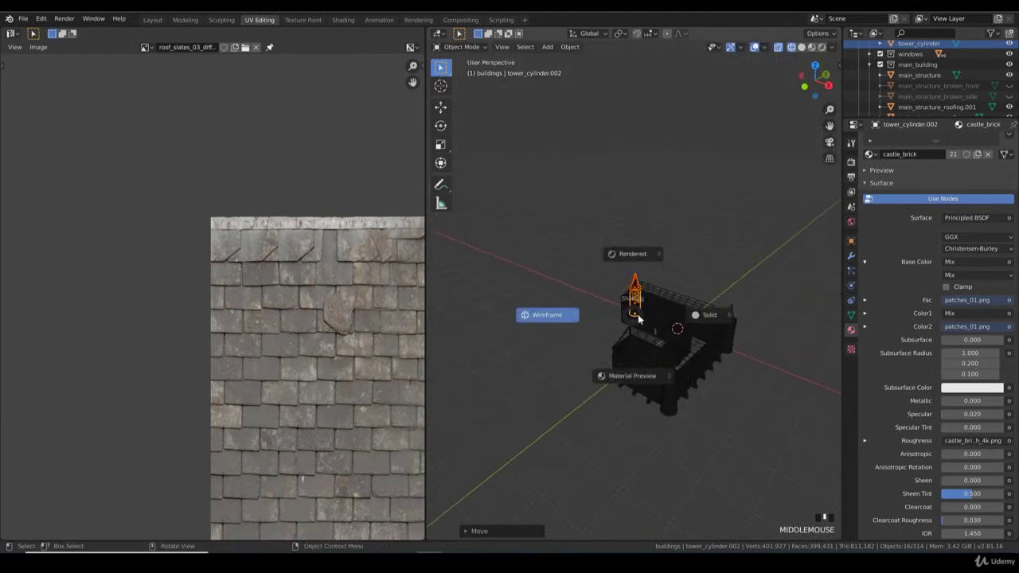
left_click(622, 248)
middle_click_drag(724, 446, 712, 419)
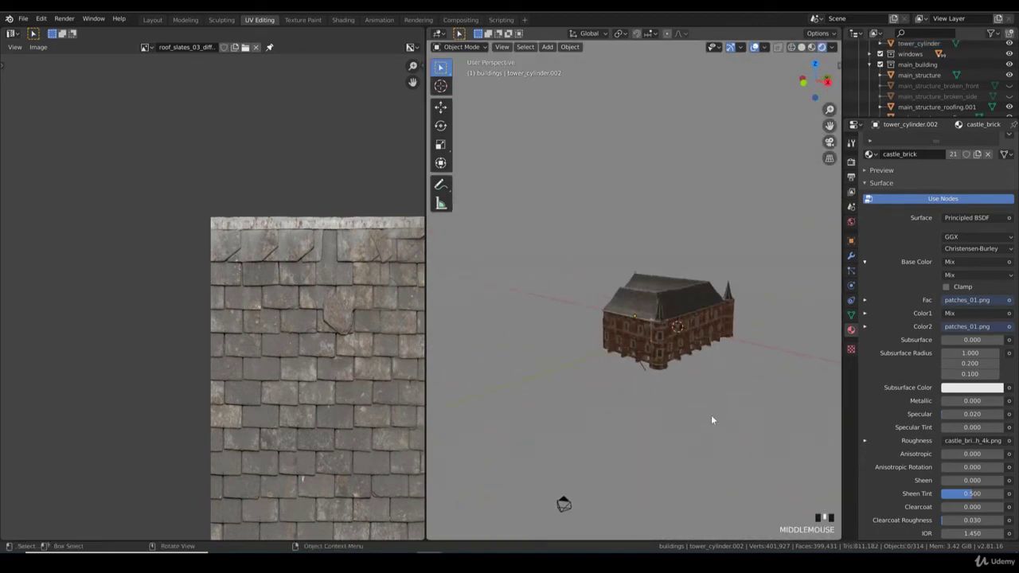
scroll(681, 399, "down", 5)
Step: Rotate the Sun light in top view and reposition it so it lights the building from another direction
left_click(648, 324)
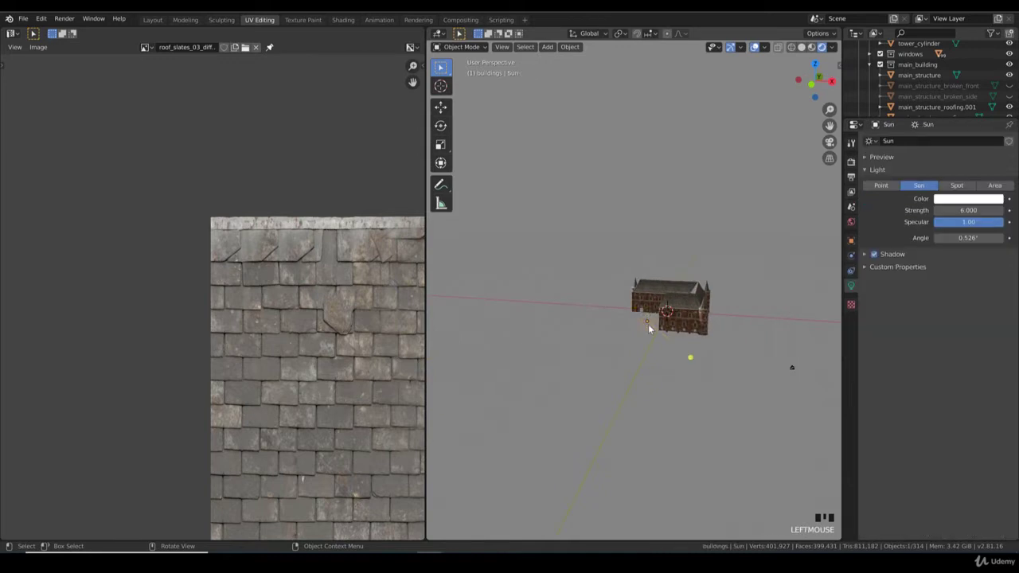
key("KP_7")
key("r")
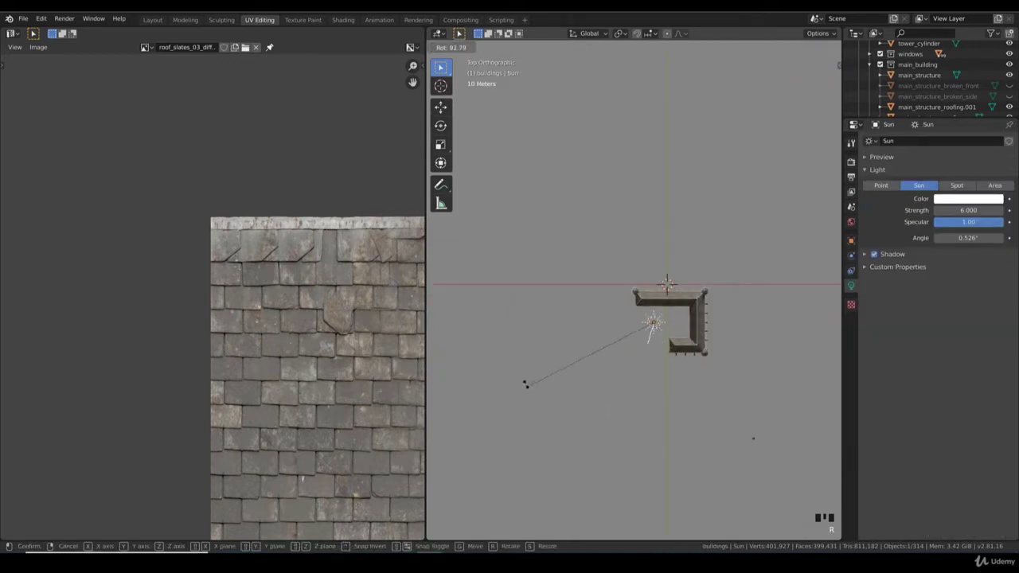
left_click(545, 364)
key("g")
left_click(623, 342)
middle_click_drag(654, 412, 534, 343)
middle_click_drag(679, 351, 721, 315)
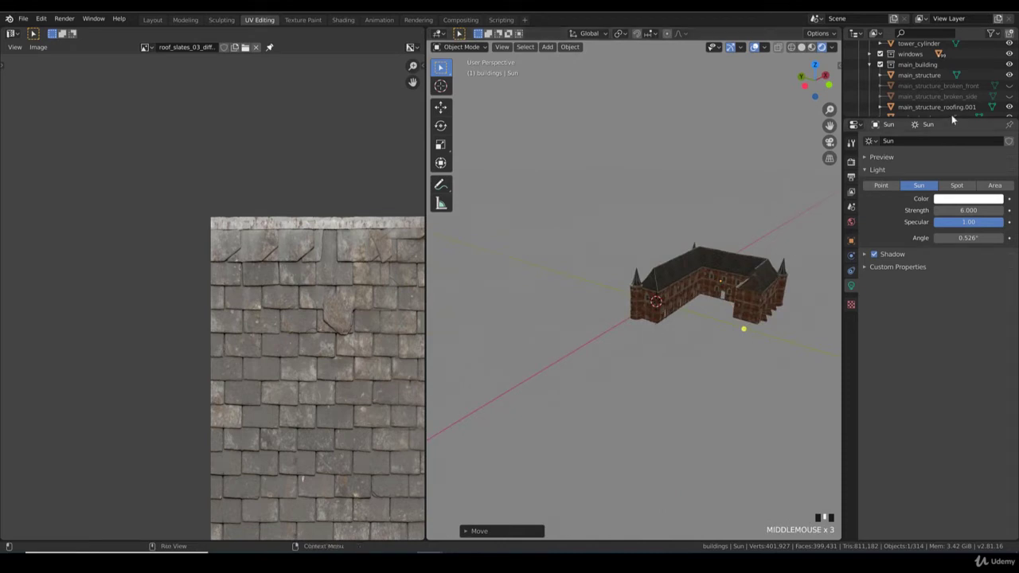
Step: Unhide the main_structure_broken_front and main_structure_broken_side walls and check the ruined corner
left_click(1009, 96)
middle_click_drag(677, 380, 592, 364)
scroll(590, 354, "up", 2)
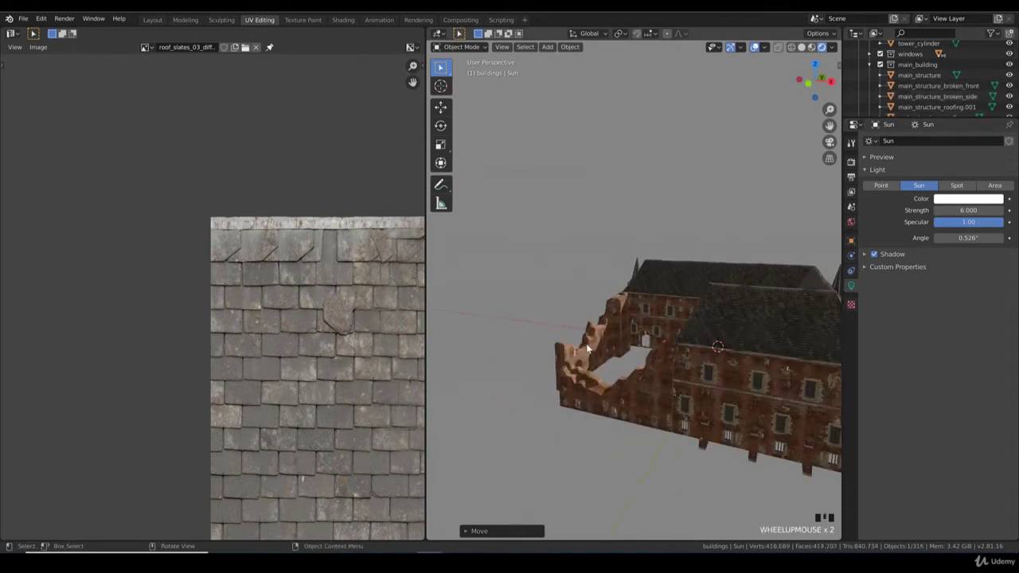
scroll(587, 388, "up", 2)
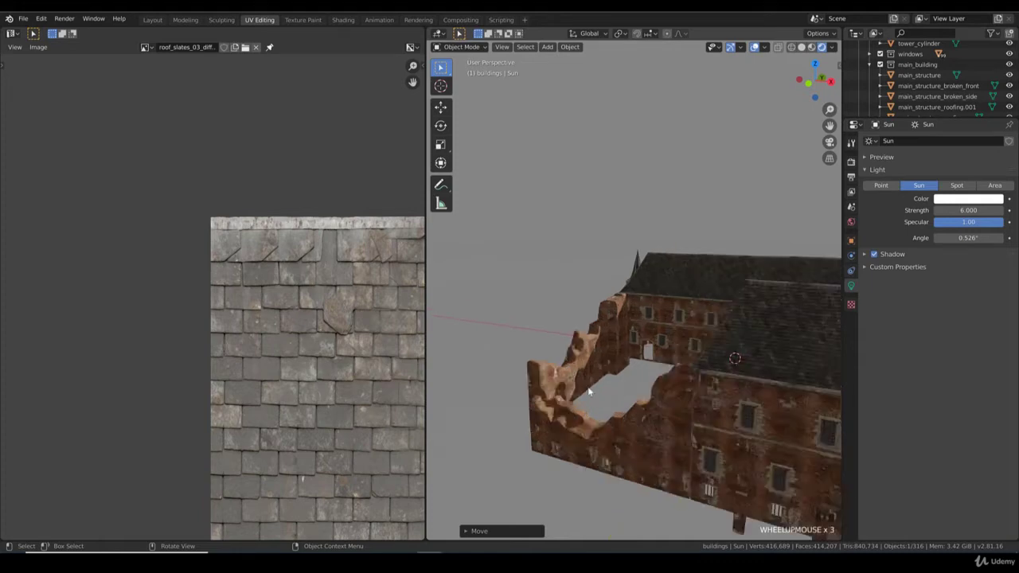
scroll(601, 355, "down", 3)
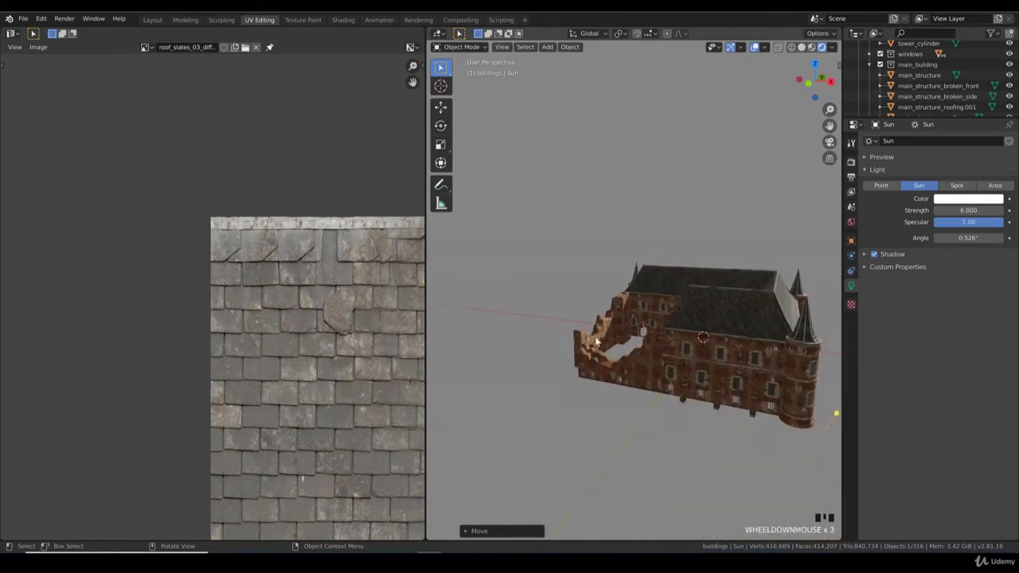
middle_click_drag(605, 366, 658, 358)
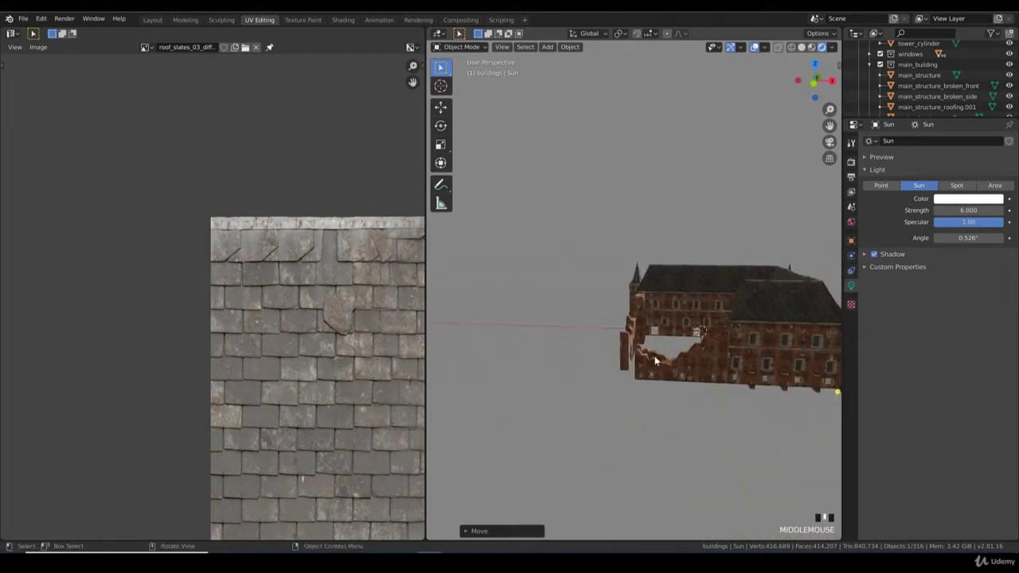
scroll(1002, 82, "down", 2)
Step: Unhide the square corner tower by showing border_tower_square, main_tower and roof_main_tower
scroll(977, 93, "down", 5)
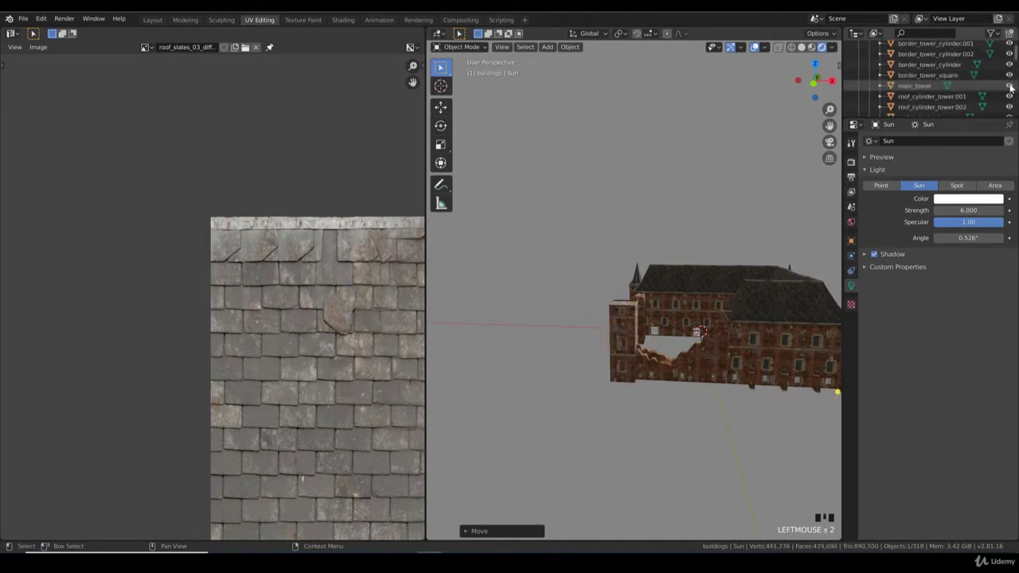
left_click(1009, 86)
scroll(948, 86, "down", 1)
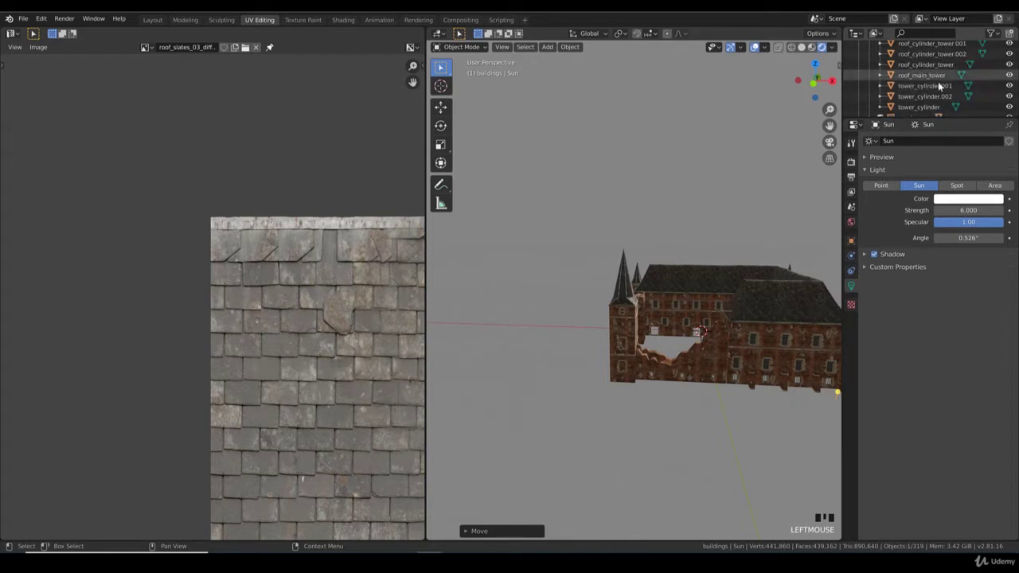
scroll(942, 88, "down", 1)
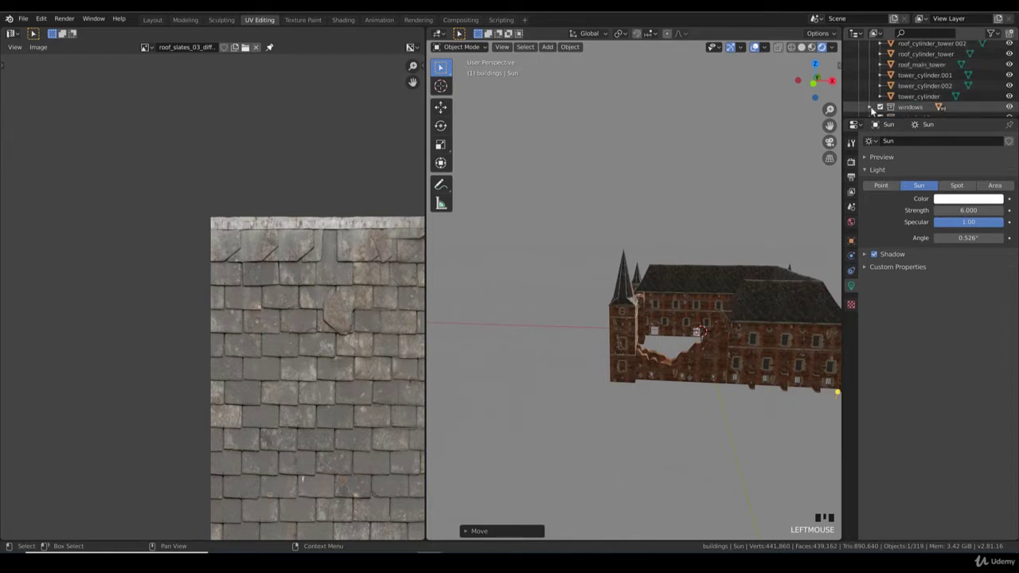
Step: Expand the windows collection and unhide the hidden window planes up to Plane.026
scroll(928, 96, "down", 3)
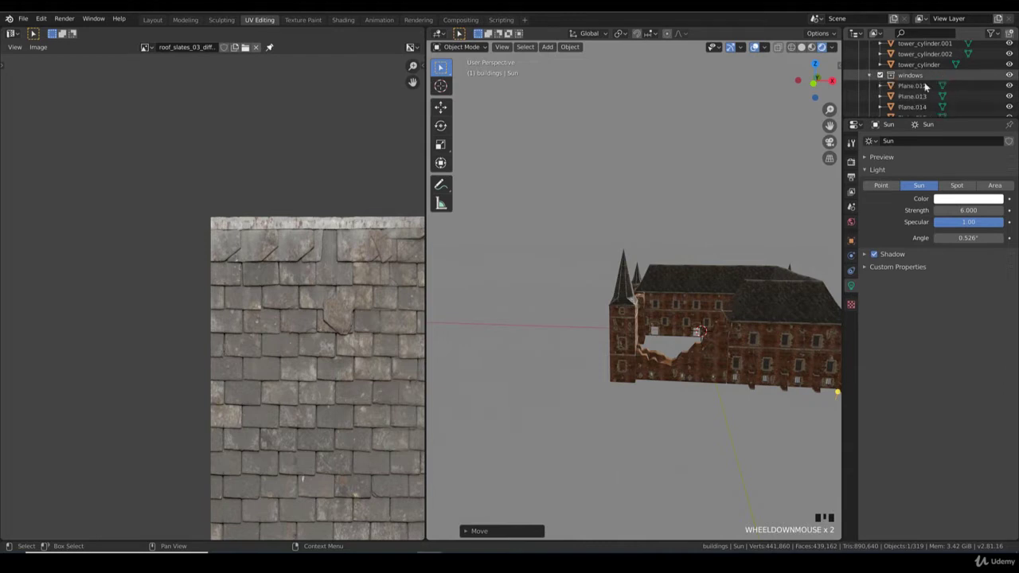
scroll(928, 85, "down", 5)
left_click(1010, 86)
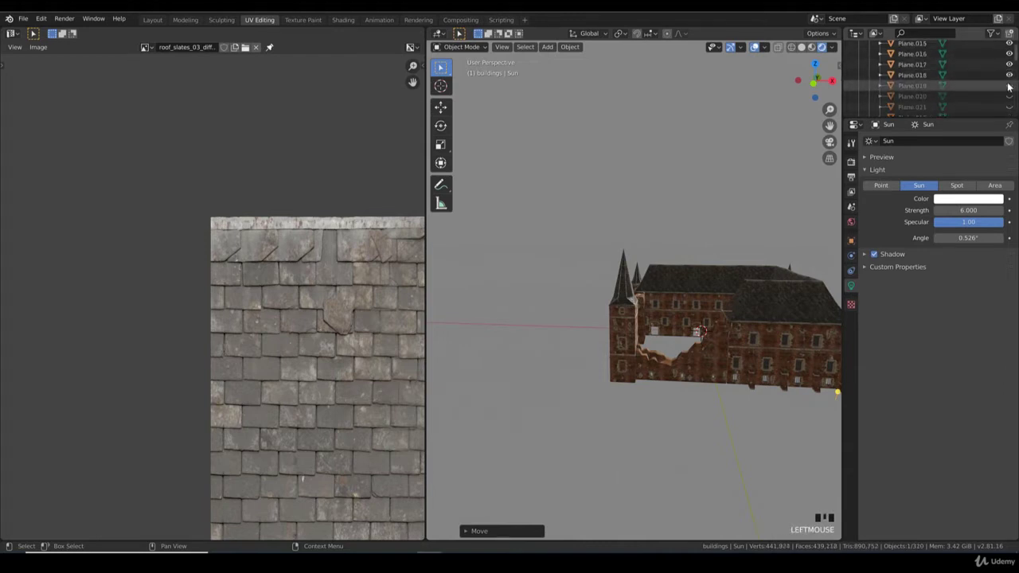
left_click(1009, 86)
left_click(1011, 97)
left_click(1010, 107)
scroll(1011, 106, "down", 2)
left_click(1011, 86)
left_click(1010, 96)
left_click(1010, 96)
left_click(1010, 107)
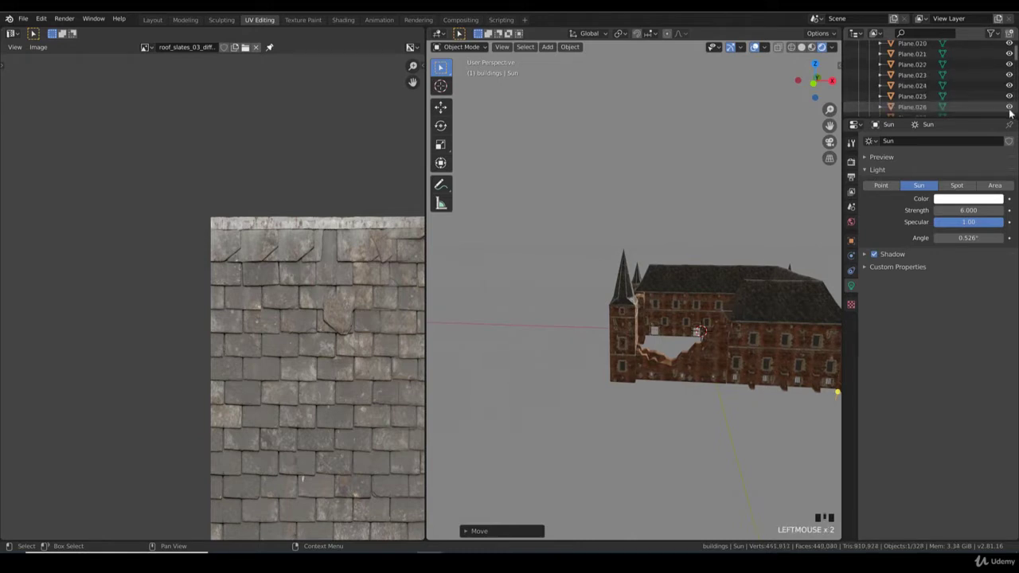
Step: Unhide the window planes Plane.027 through Plane.033
scroll(1010, 99, "down", 2)
left_click(1009, 85)
left_click(1010, 96)
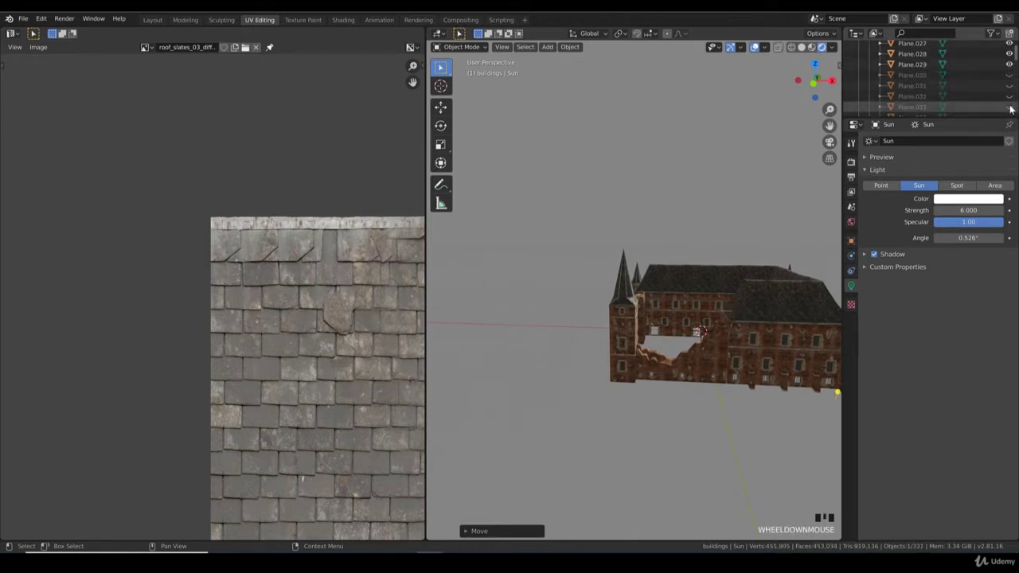
left_click(1009, 74)
left_click(1010, 85)
left_click(1010, 97)
left_click(1010, 106)
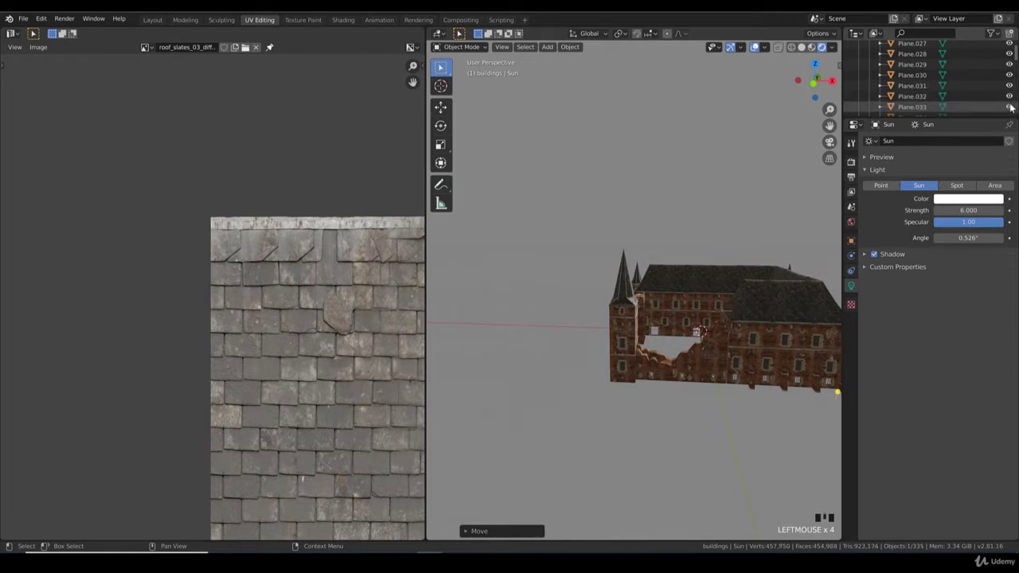
Step: Unhide the remaining hidden window planes Plane.034 through Plane.038
middle_click_drag(655, 262, 621, 255)
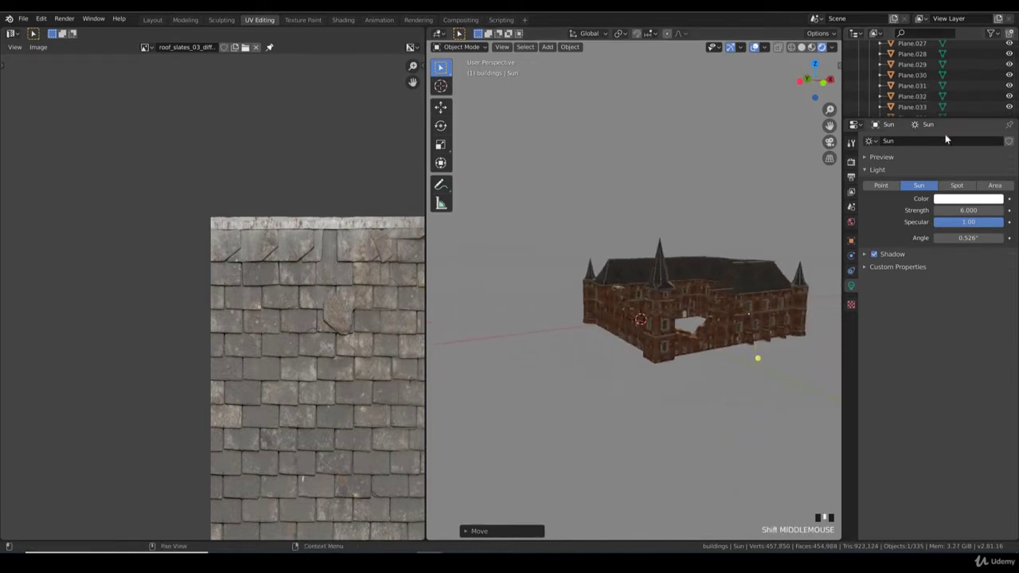
scroll(951, 95, "down", 3)
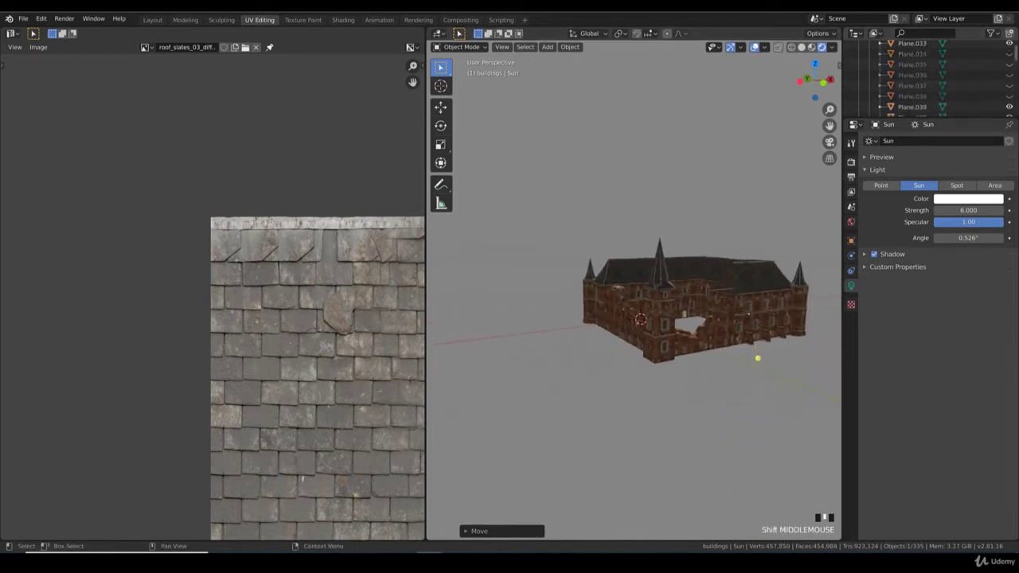
left_click(1010, 96)
left_click(1010, 85)
left_click(1010, 75)
left_click(1010, 64)
left_click(1010, 53)
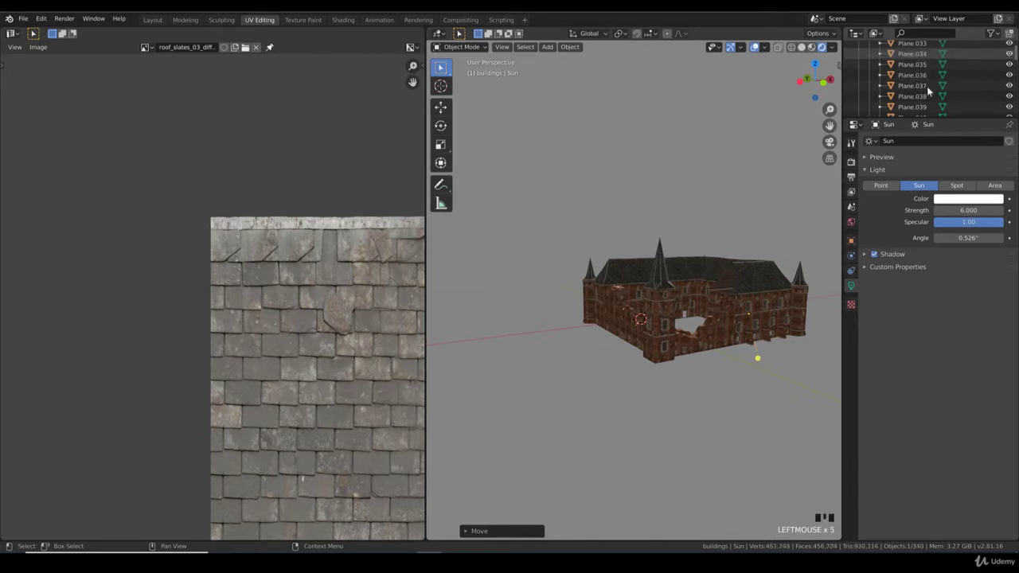
Step: Examine the complete castle around the square tower, the broken wall gap and the adjoining roofs
middle_click_drag(702, 228, 594, 308)
scroll(593, 309, "up", 4)
middle_click_drag(553, 336, 646, 325, "shift")
scroll(597, 326, "down", 6)
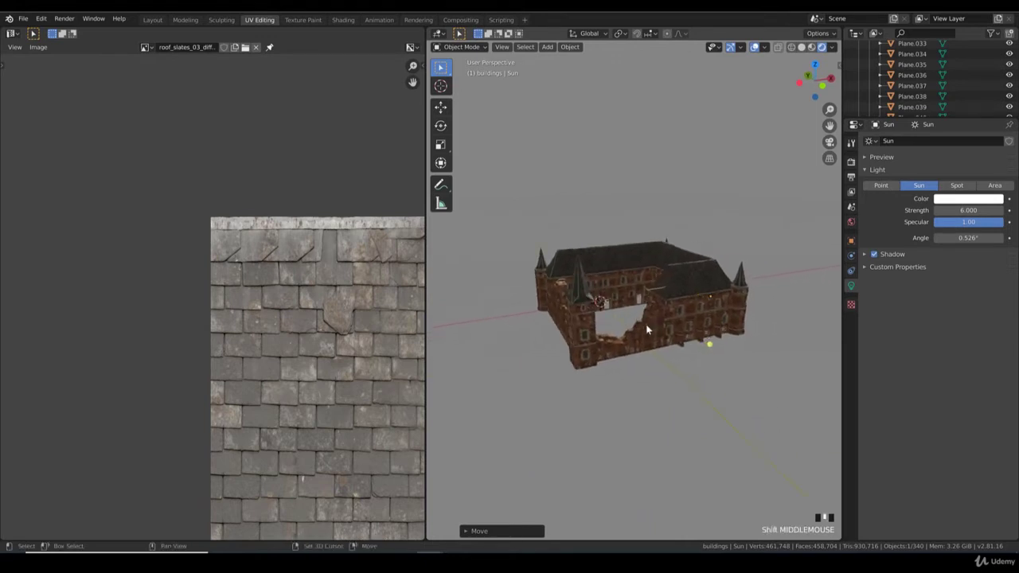
scroll(643, 333, "up", 2)
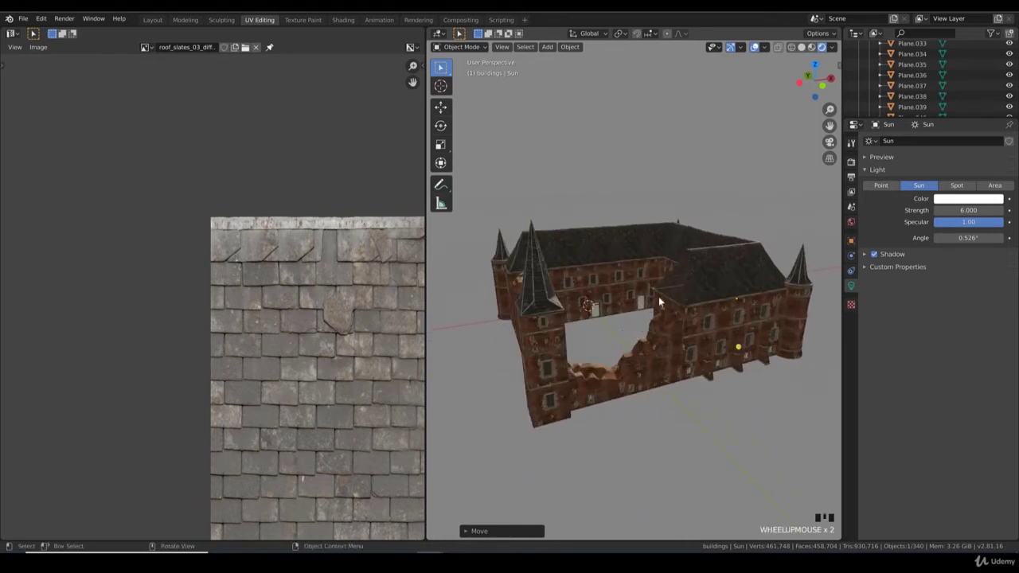
middle_click_drag(706, 333, 703, 332)
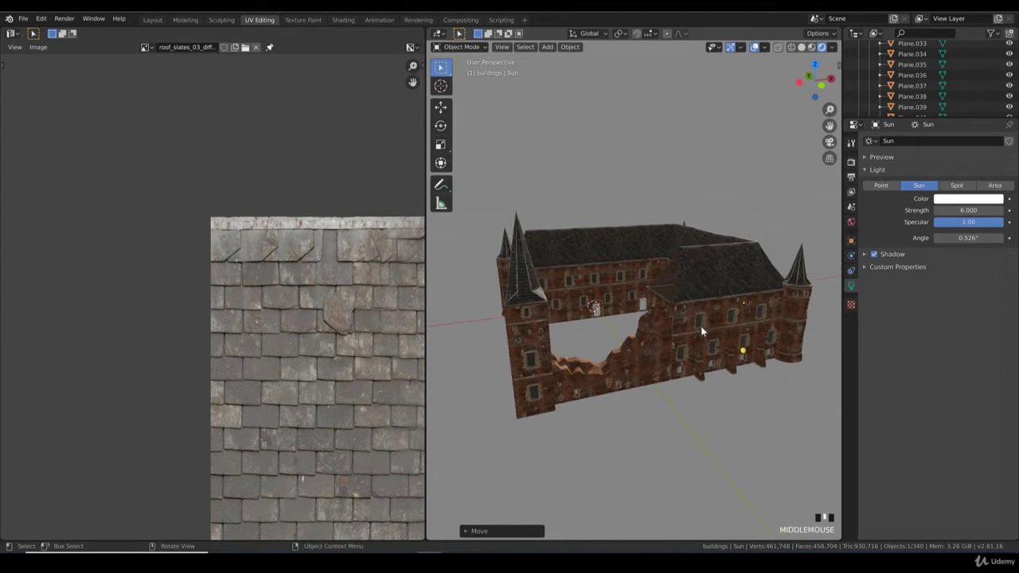
scroll(708, 320, "up", 2)
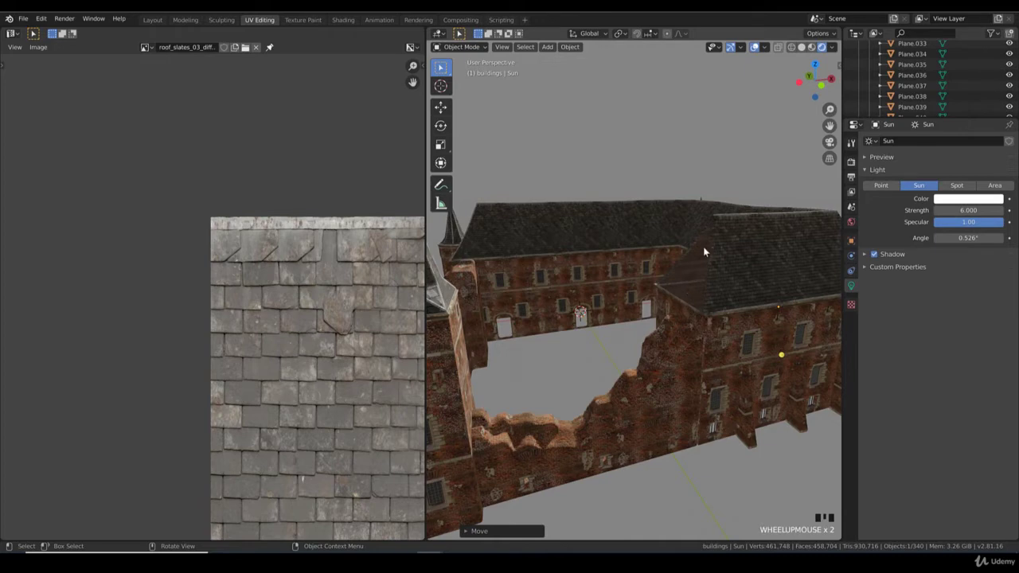
scroll(680, 311, "down", 4)
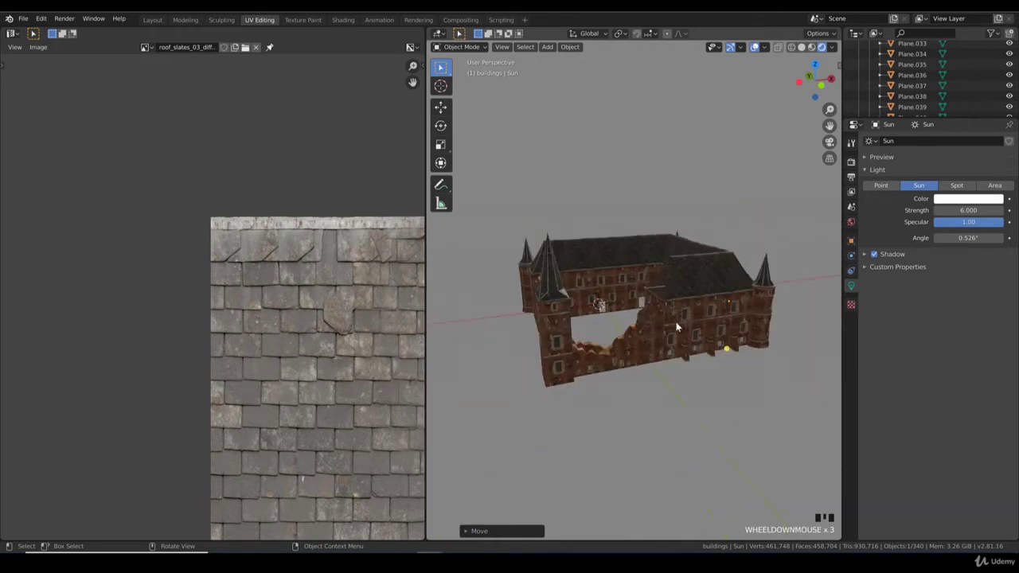
Step: Examine the round corner towers and the long outer facade with its windows, bars and buttresses
mouse_move(677, 319)
middle_mouse_down("shift")
mouse_move(656, 326)
mouse_move(699, 333)
mouse_move(675, 328)
middle_mouse_up("shift")
scroll(722, 282, "up", 2)
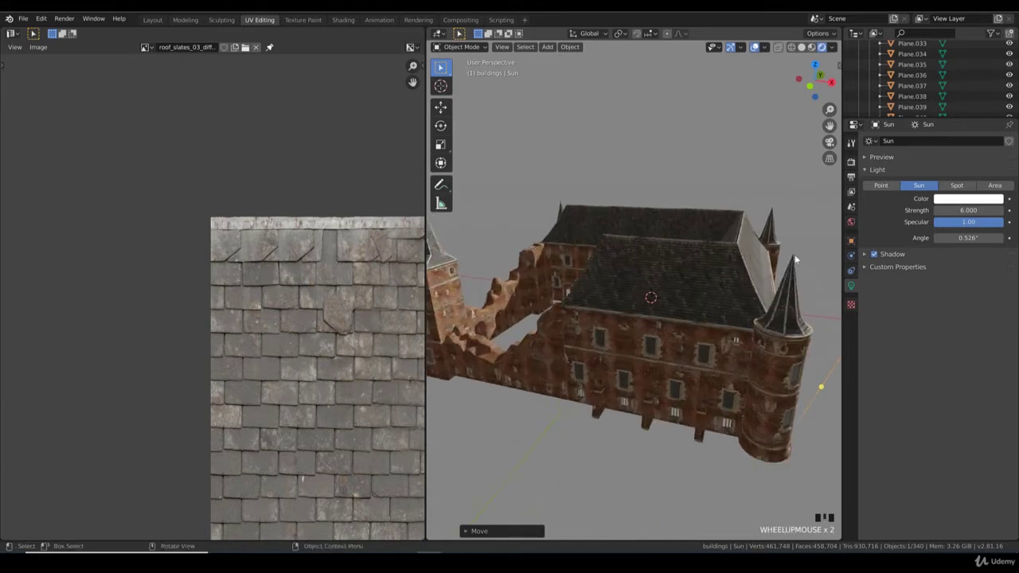
scroll(594, 356, "down", 4)
scroll(644, 371, "up", 2)
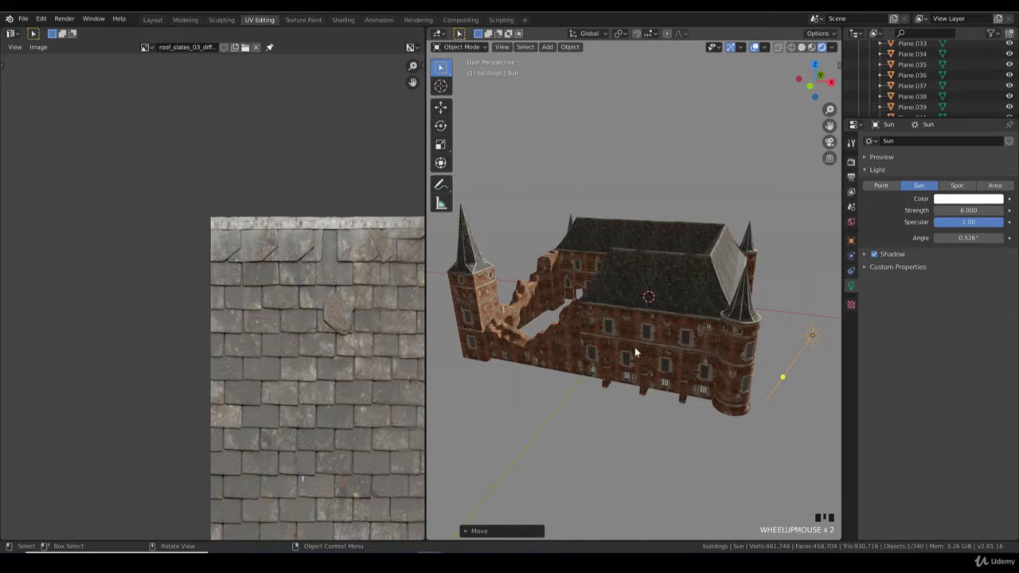
scroll(635, 351, "down", 2)
mouse_move(667, 344)
middle_mouse_down()
mouse_move(652, 326)
mouse_move(673, 328)
mouse_move(655, 330)
middle_mouse_up()
scroll(666, 342, "up", 4)
scroll(669, 335, "up", 2)
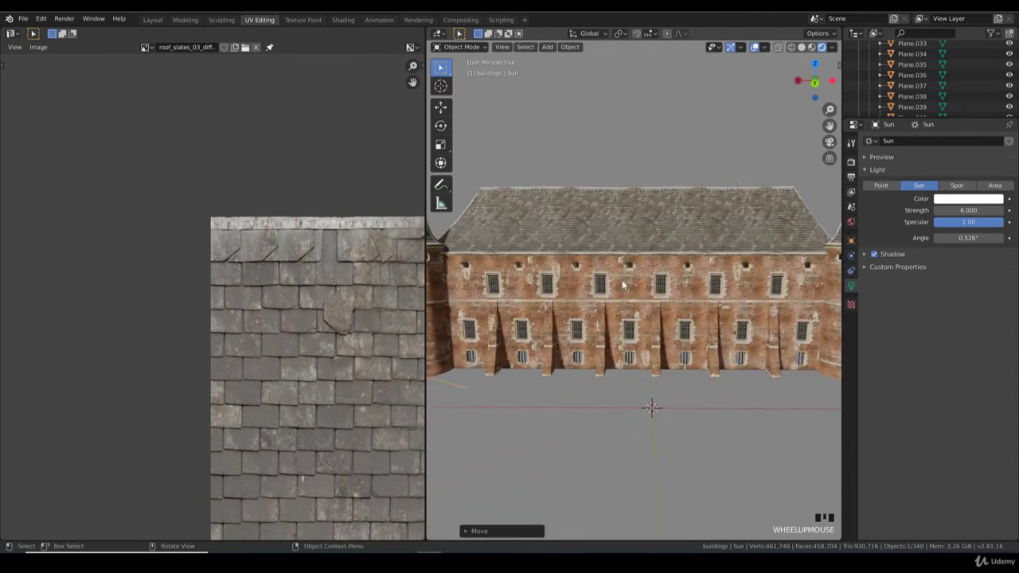
Step: Open the mesh of the castle's main_structure for editing and show its UV maps
scroll(692, 305, "up", 2)
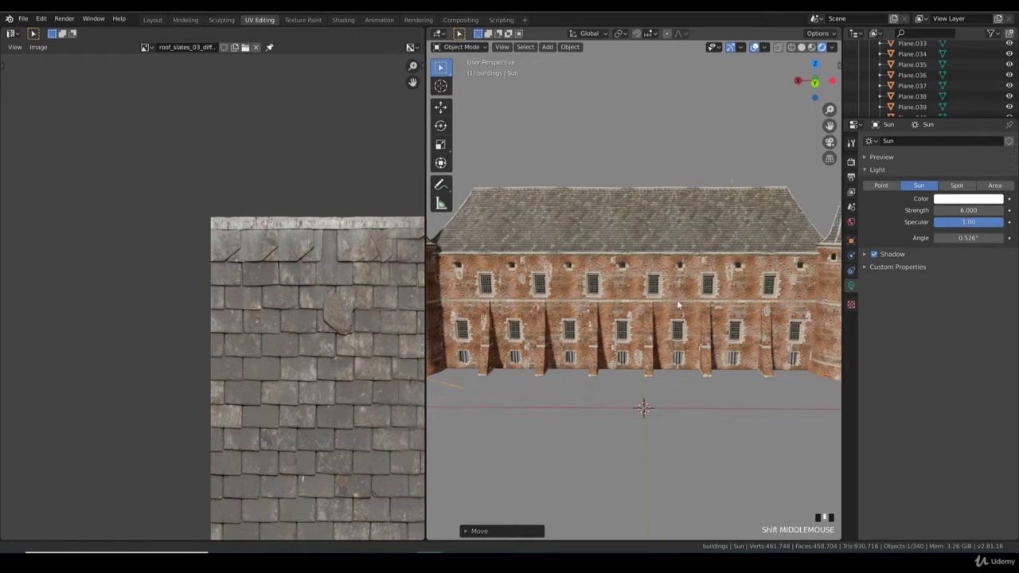
scroll(662, 388, "up", 3)
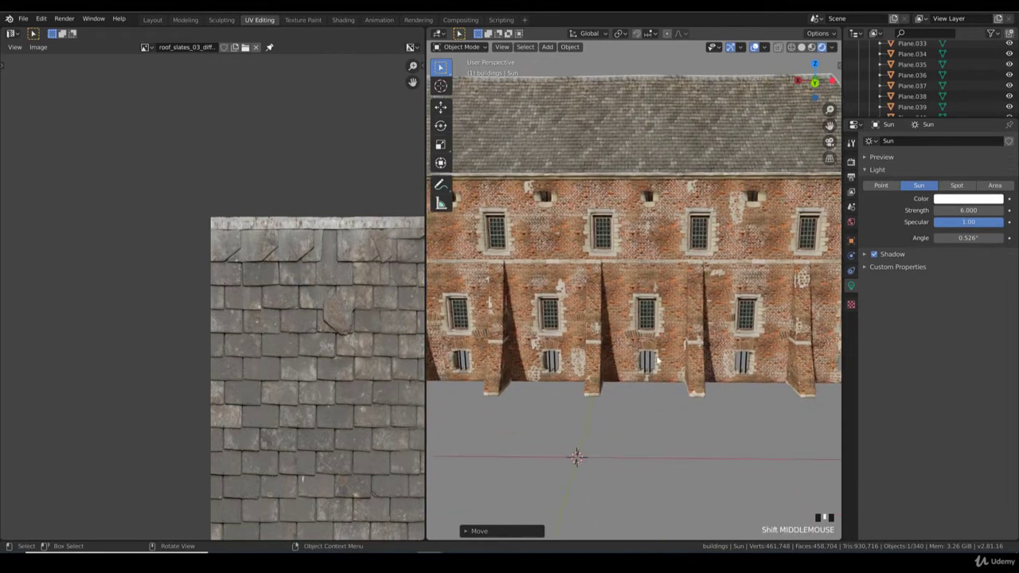
left_click(659, 355)
key("Tab")
left_click(658, 352)
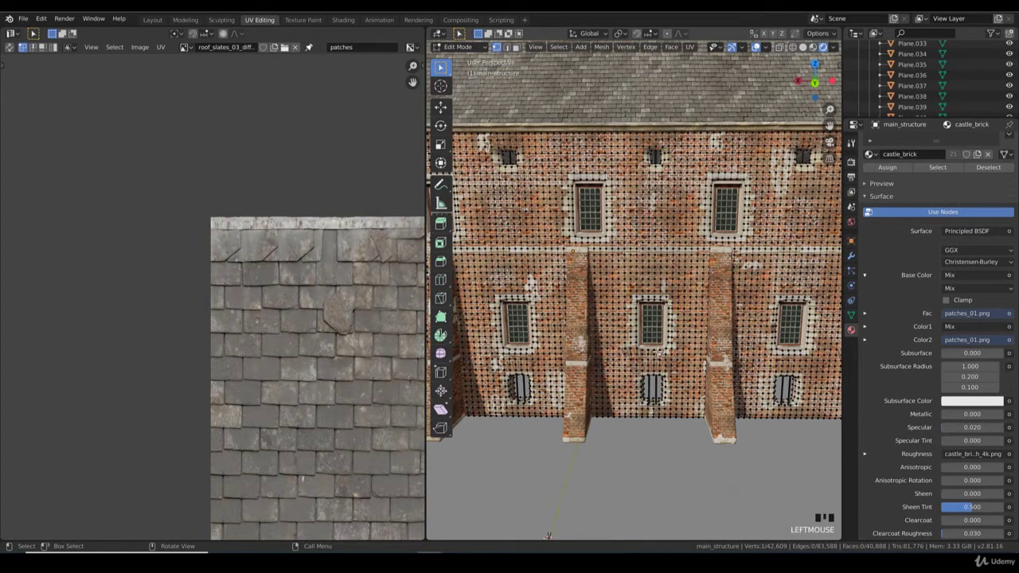
middle_click_drag(648, 358, 680, 357)
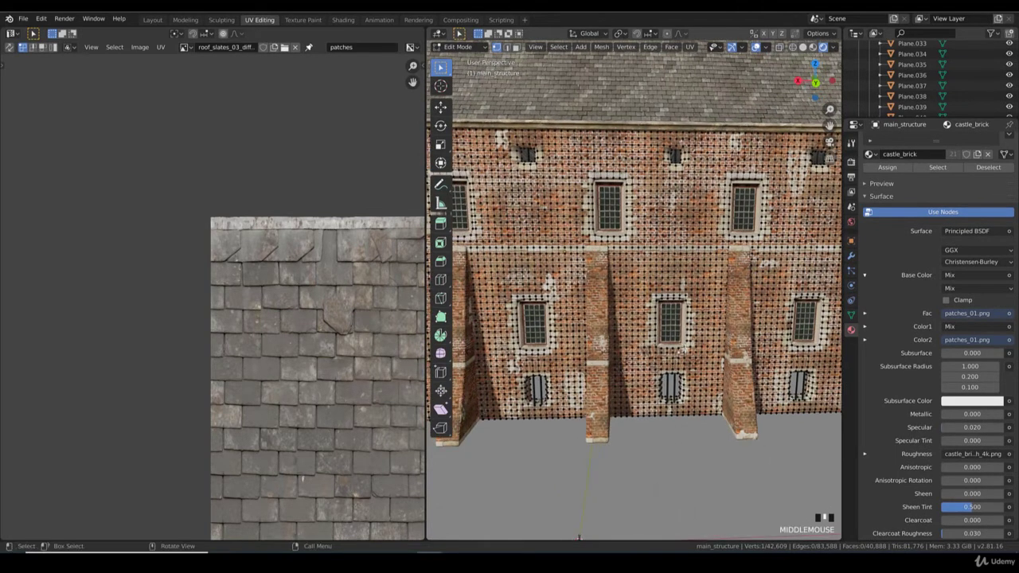
left_click(851, 315)
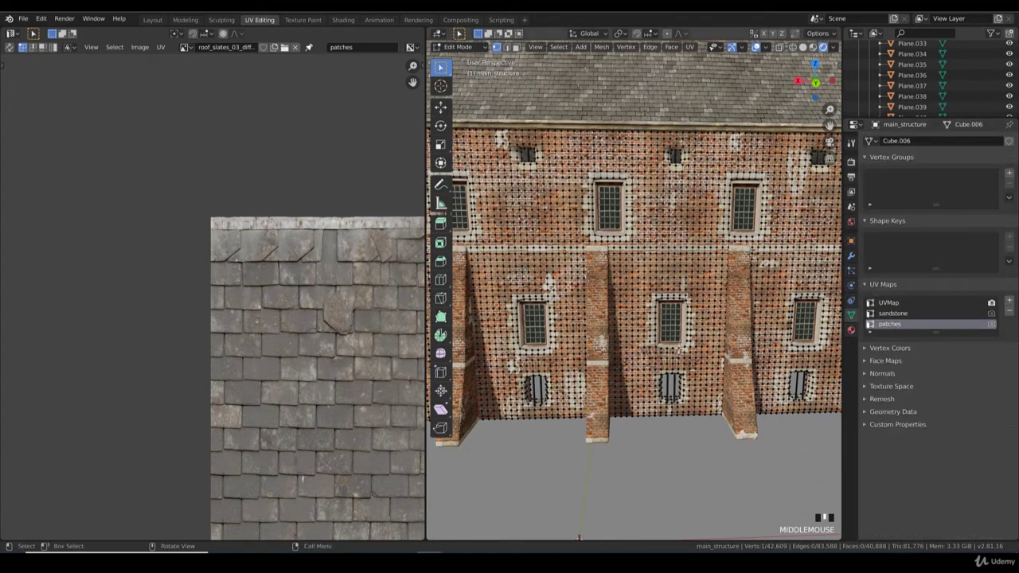
Step: Circle-select the wall area beneath the lower lattice window and display patches_01.png as the image behind its UVs
key("c")
mouse_move(661, 365)
left_mouse_down()
mouse_move(665, 335)
mouse_move(685, 354)
left_mouse_up()
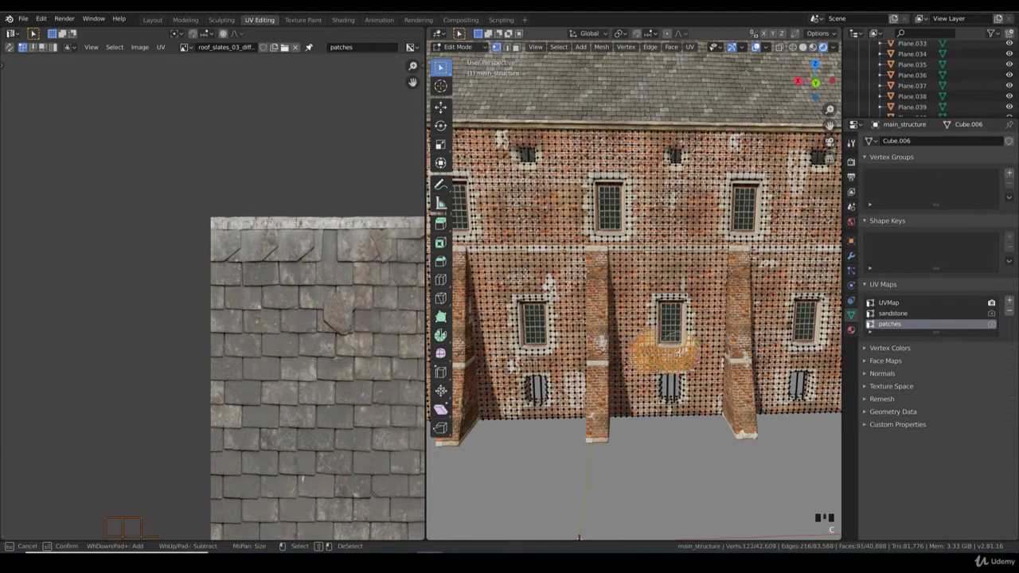
key("Escape")
scroll(269, 367, "down", 4)
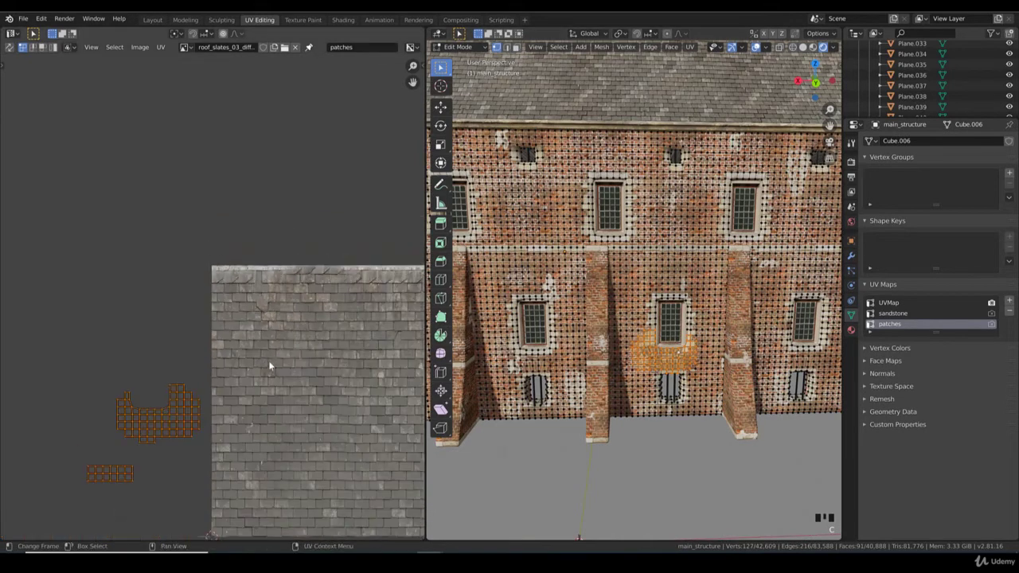
left_click(186, 47)
type("patches")
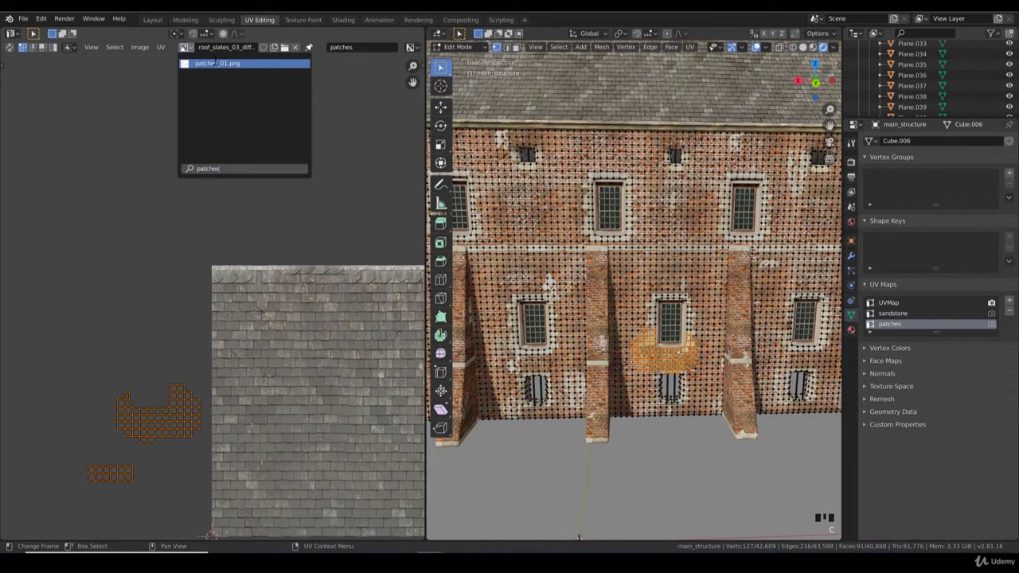
left_click(215, 63)
Step: Move the larger UV island of the selected wall area slightly towards the patches_01.png texture and finish mesh editing
scroll(207, 350, "down", 3)
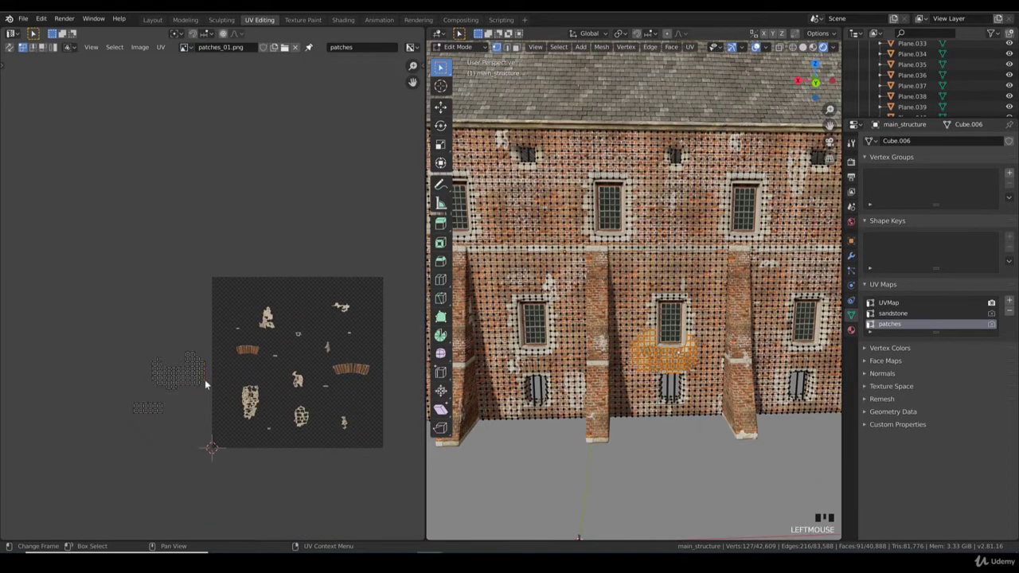
key("b")
left_click_drag(208, 389, 152, 347)
key("g")
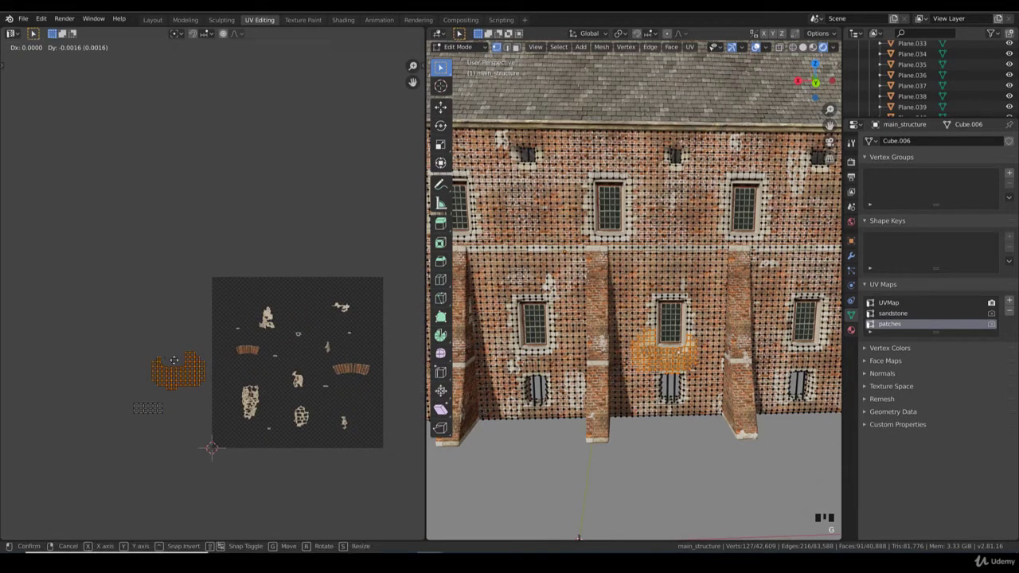
left_click(183, 377)
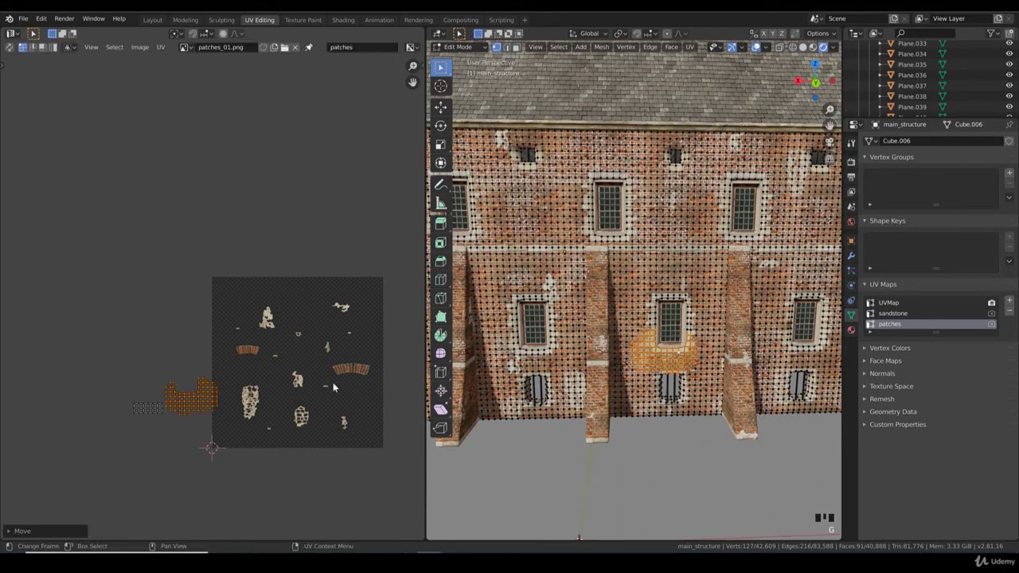
key("Tab")
Step: Reopen main_structure's mesh and select the wall area directly beside another lower lattice window
scroll(671, 354, "up", 4)
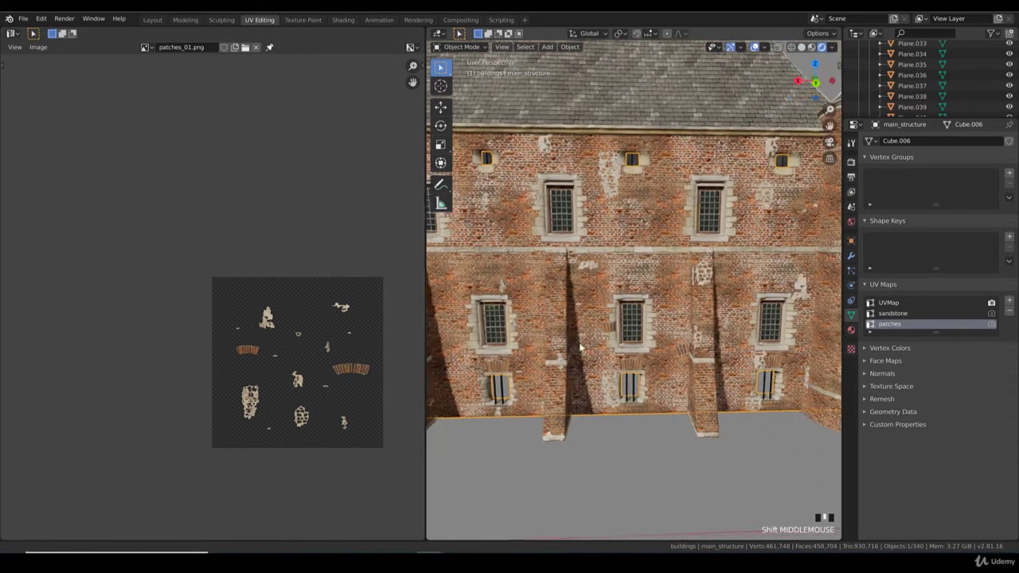
middle_click_drag(671, 354, 698, 352, "shift")
key("Tab")
left_click(211, 448)
left_click(591, 350)
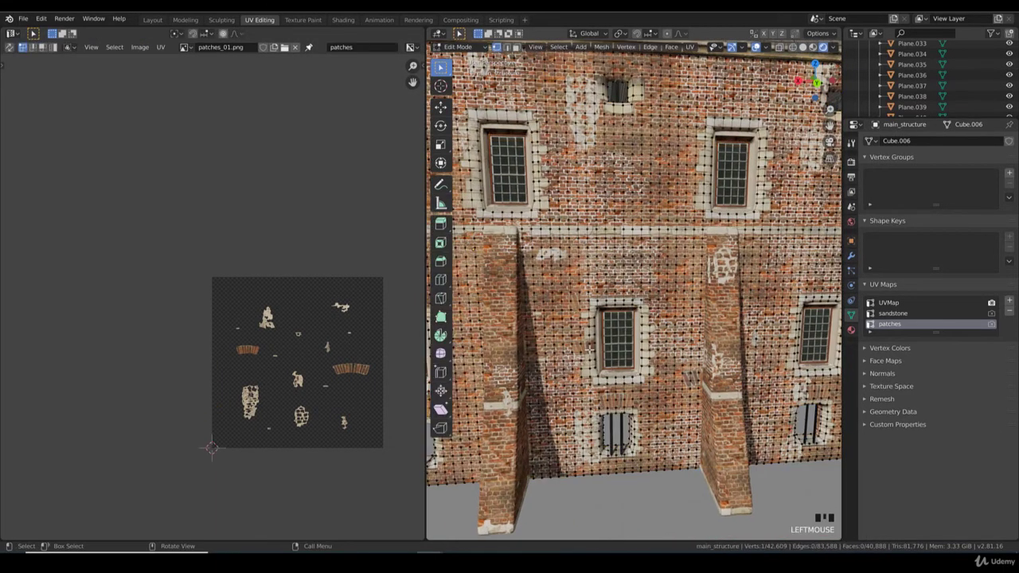
key("ctrl+l")
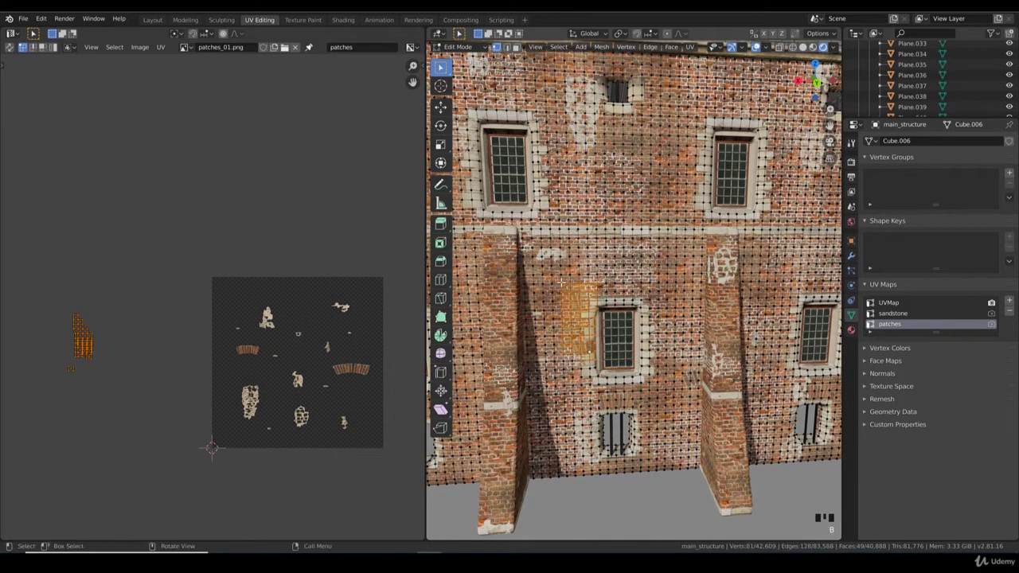
Step: Shift the UV islands of the wall area beside the window a little towards the patch texture, ending mesh editing
key("b")
left_click_drag(116, 386, 67, 290)
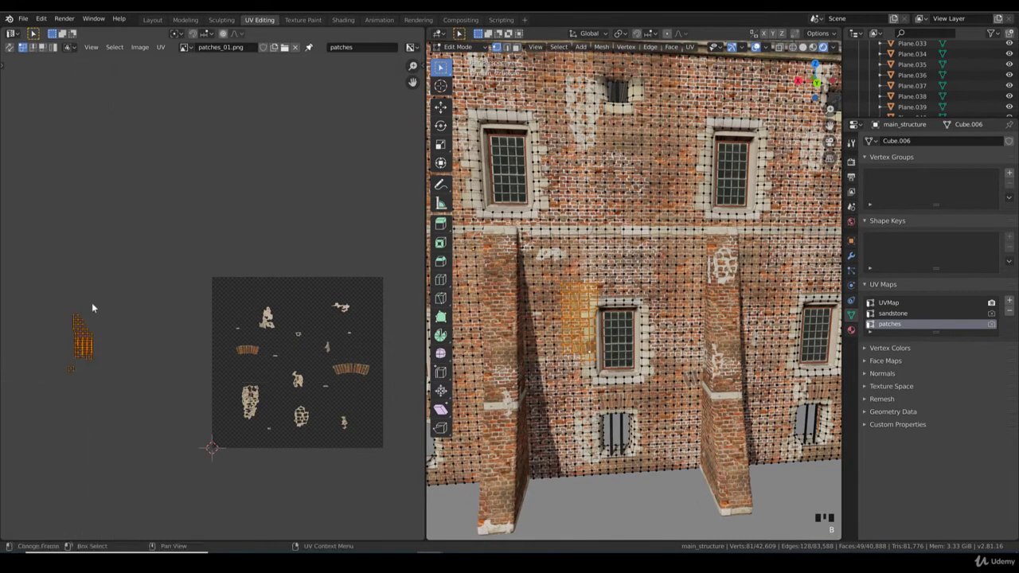
key("g")
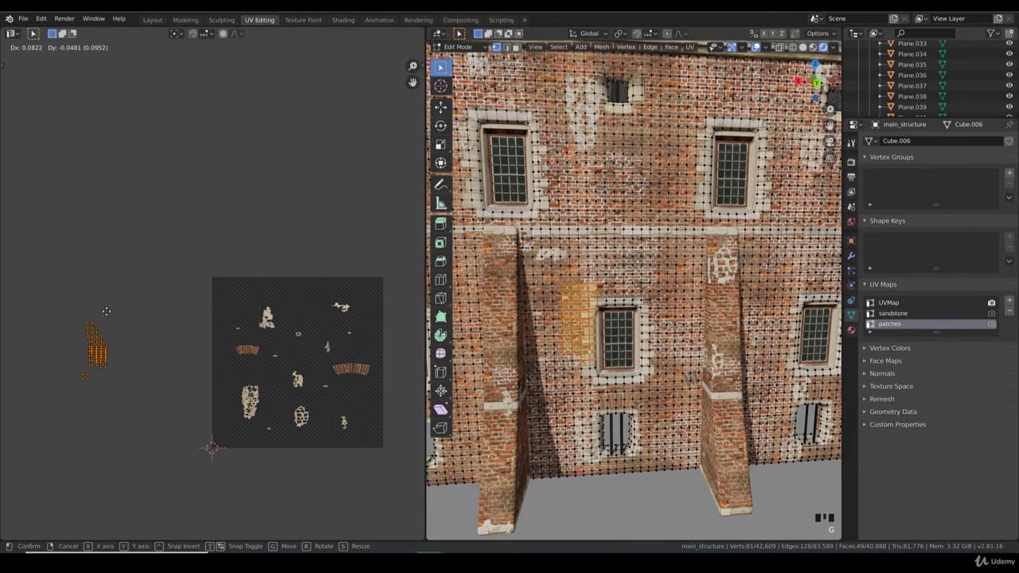
left_click(107, 315)
key("Tab")
Step: Examine the patched outer facade, the courtyard from above and the dark side of the castle with the ruined walls
scroll(166, 319, "down", 3)
scroll(635, 315, "down", 6)
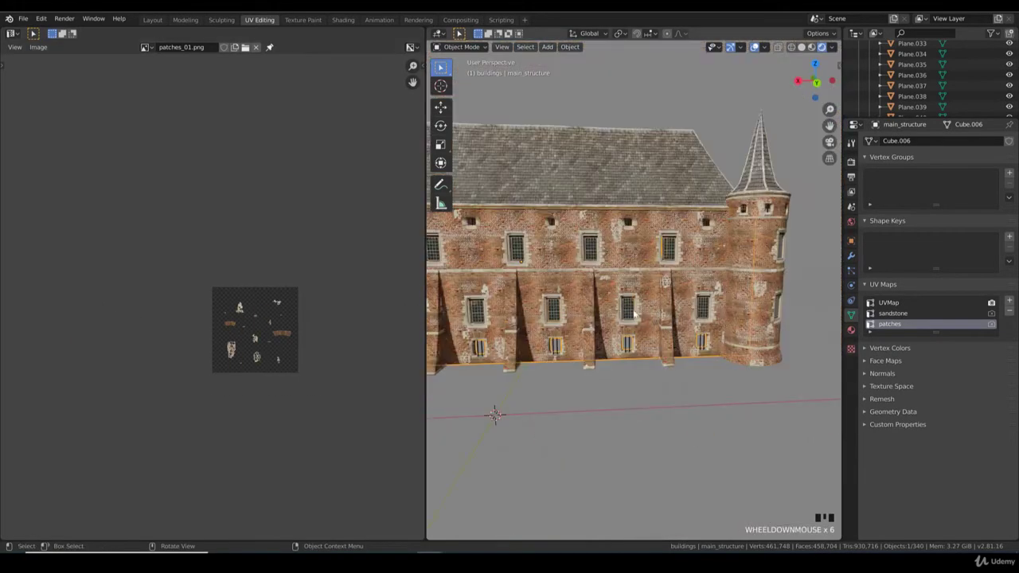
scroll(675, 341, "up", 1)
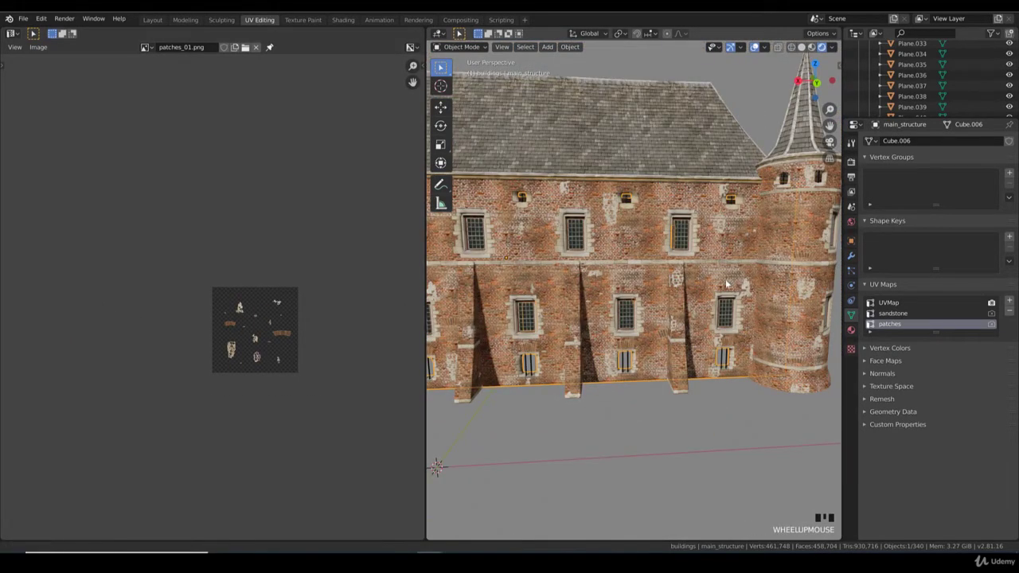
middle_click_drag(681, 320, 650, 335)
middle_click_drag(594, 283, 583, 286)
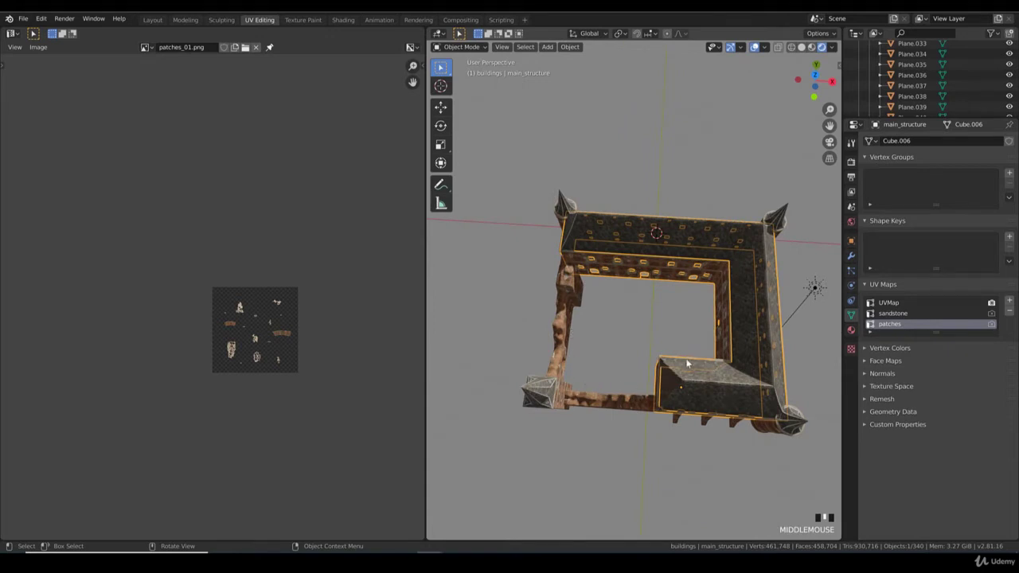
scroll(640, 353, "up", 2)
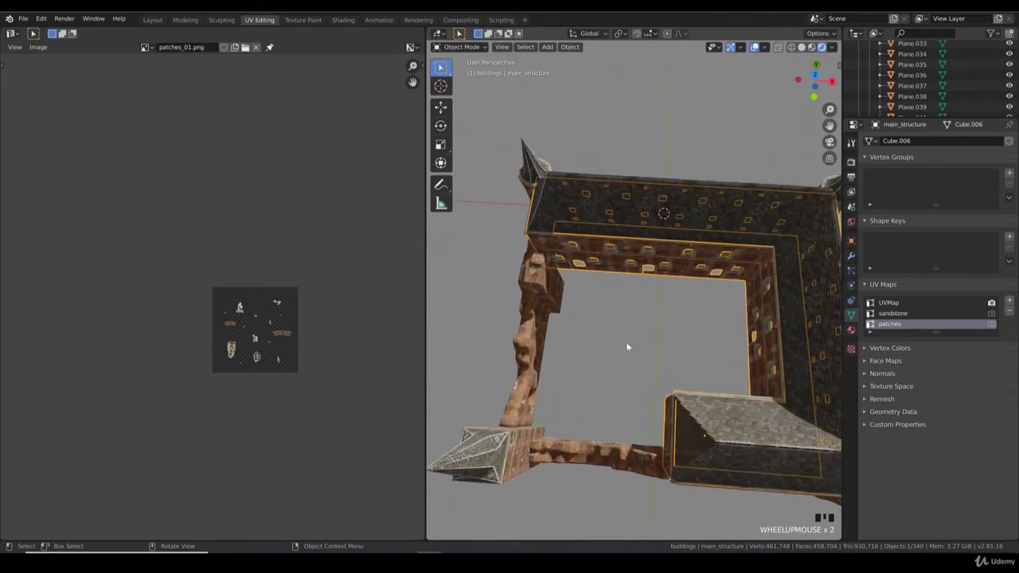
scroll(618, 363, "down", 2)
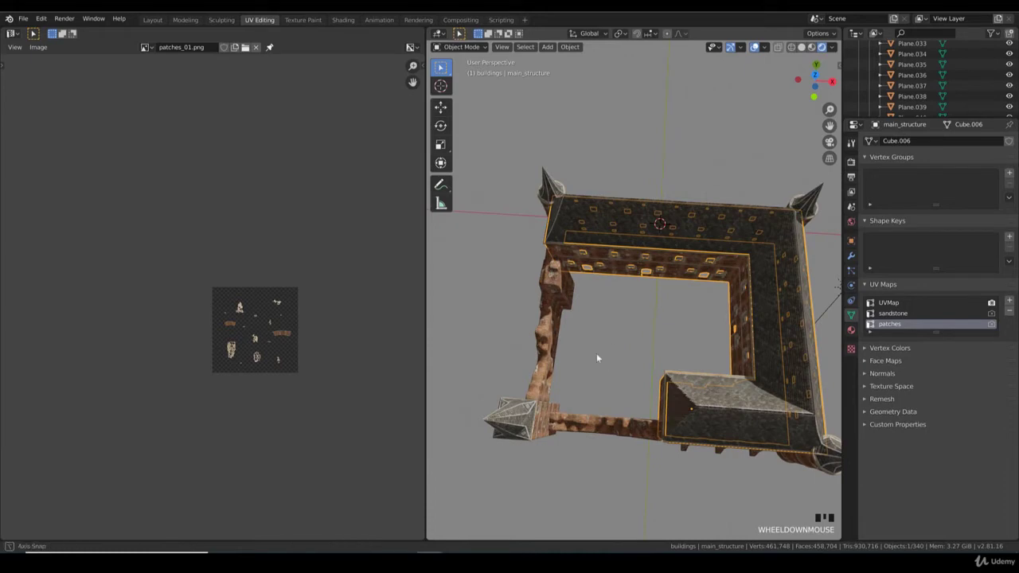
middle_click_drag(598, 358, 631, 316)
scroll(615, 347, "up", 2)
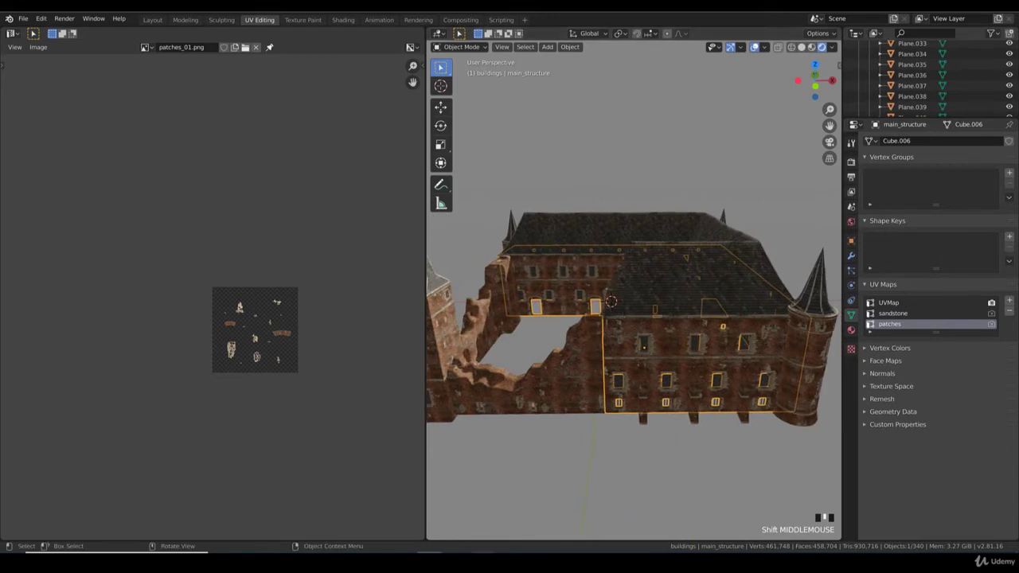
Step: Show the castle in front orthographic view with solid shading
key("KP_1")
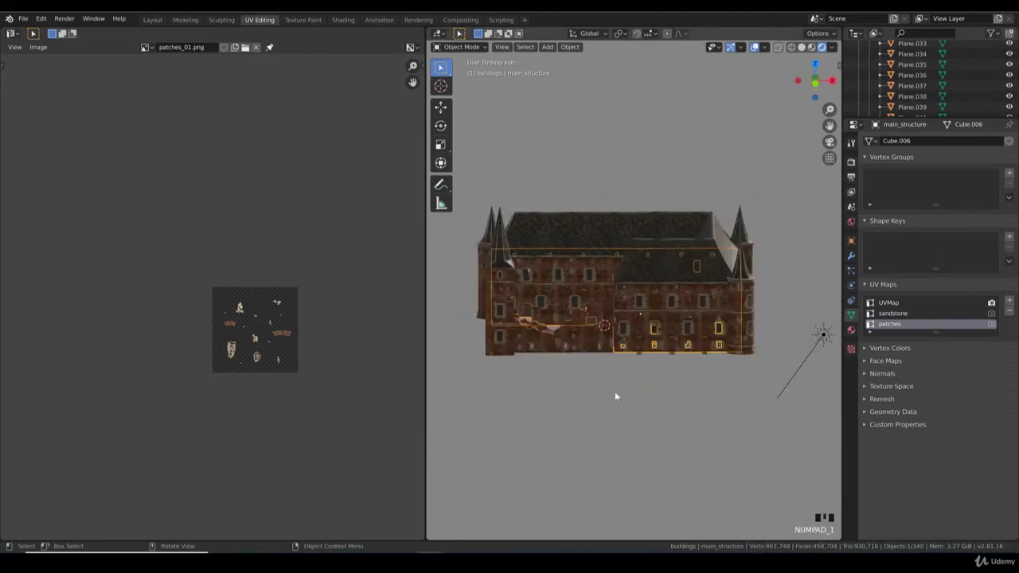
scroll(570, 303, "up", 3)
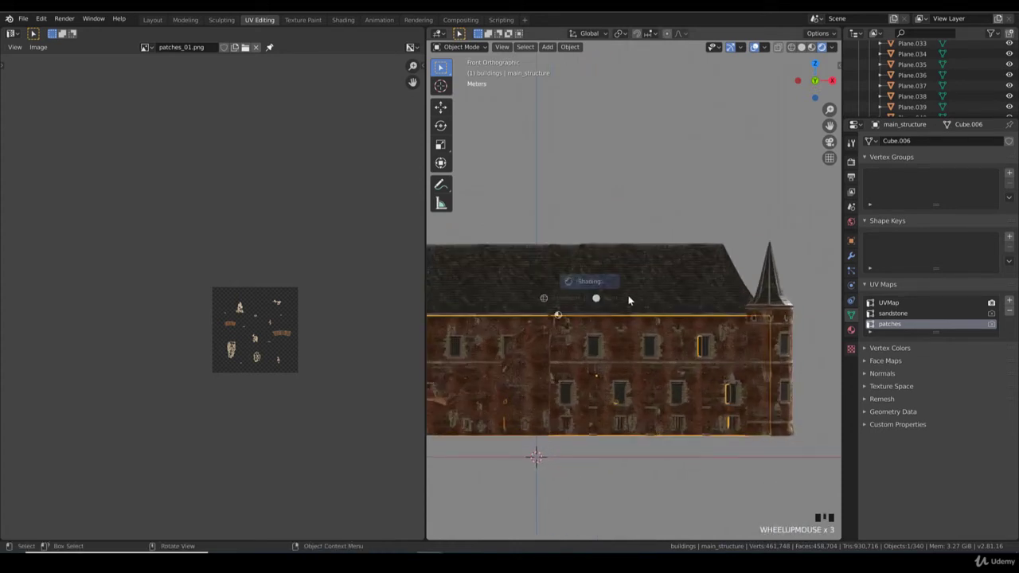
key("z")
left_click(663, 293)
scroll(662, 293, "down", 3)
middle_click_drag(675, 285, 635, 285, "shift")
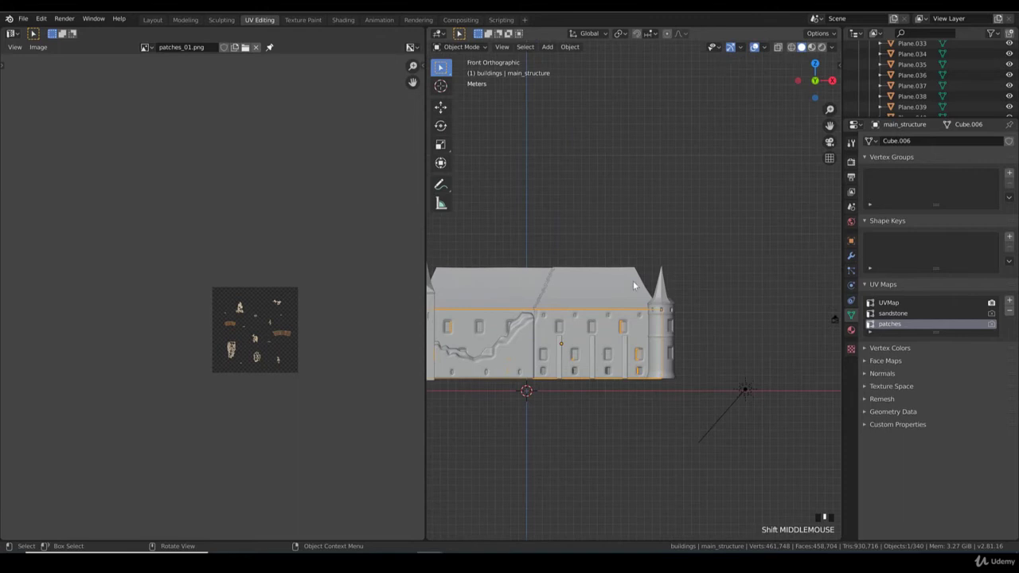
Step: Add a cube and place it in the empty space above the round corner tower
left_click(549, 47)
mouse_move(558, 60)
left_click(648, 70)
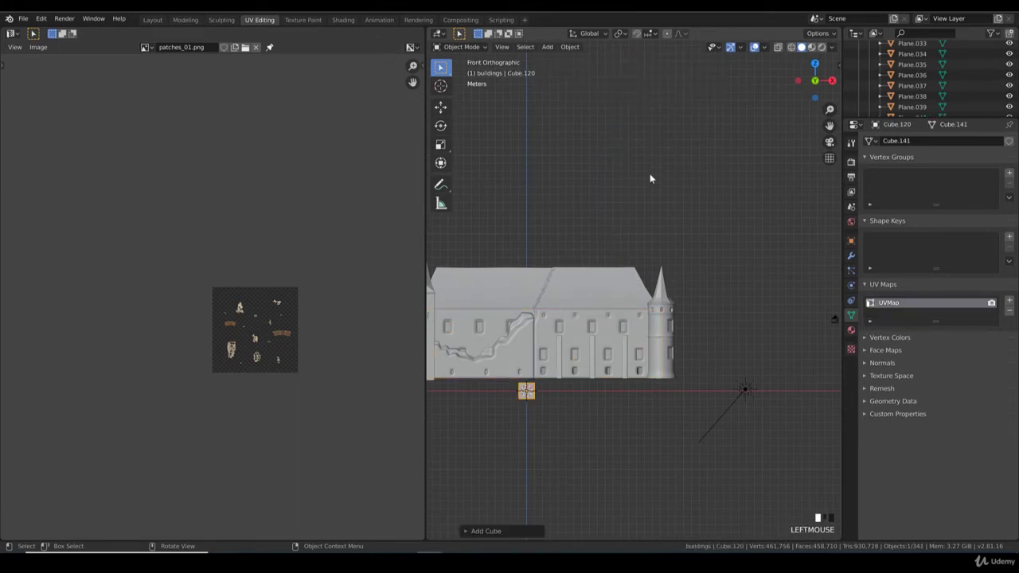
scroll(637, 293, "down", 3)
key("g")
left_click(688, 250)
scroll(688, 250, "up", 2)
Step: Scale the cube's mesh down and stretch it along Z into a tall, slim bar
key("Tab")
key("s")
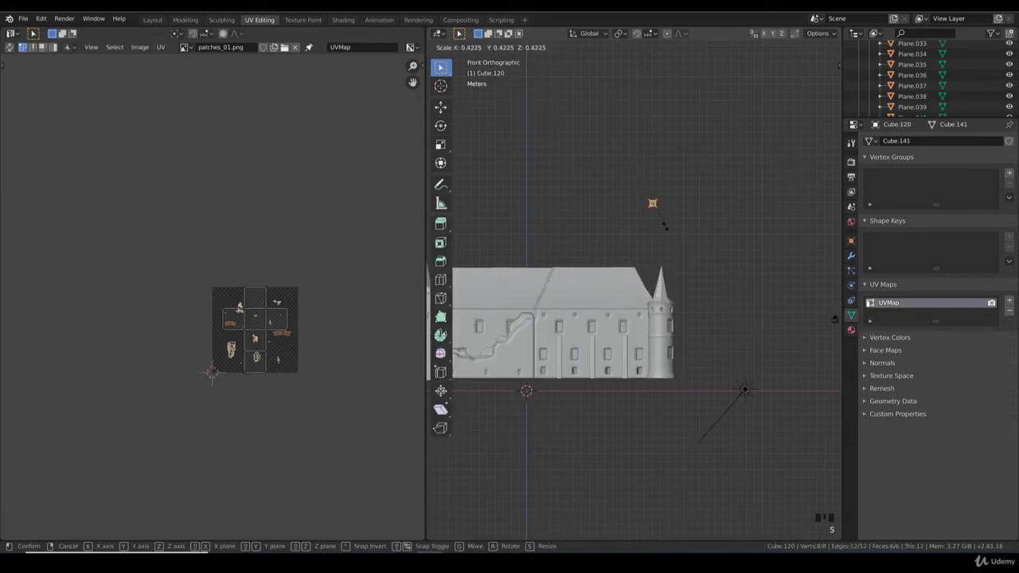
key("z")
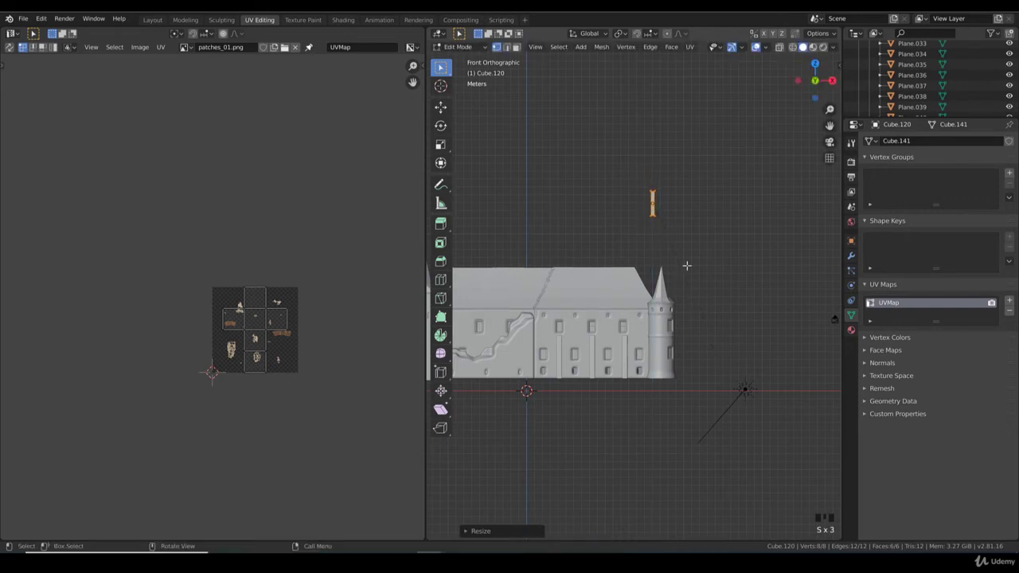
left_click(710, 336)
scroll(662, 250, "up", 3)
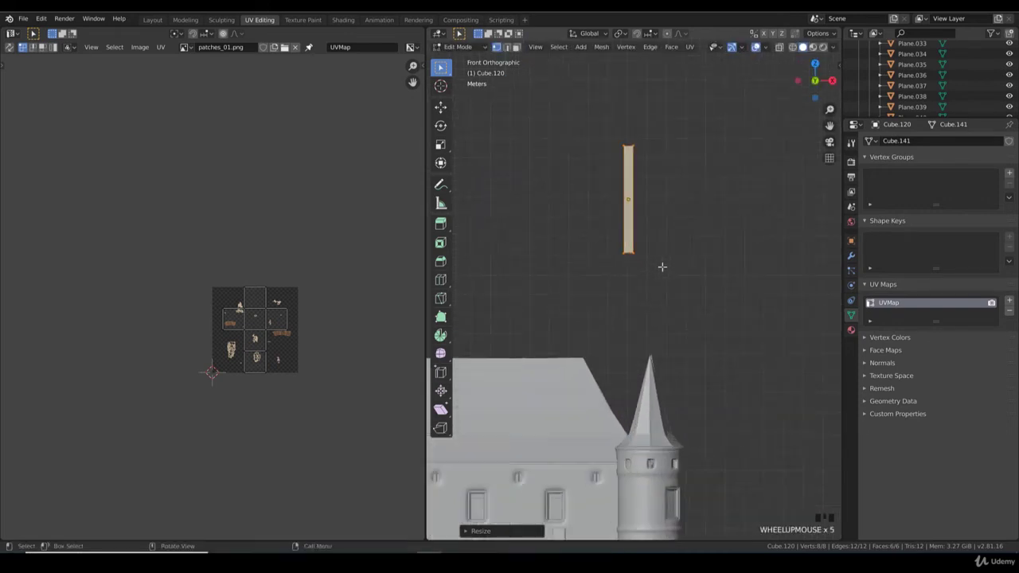
scroll(657, 238, "down", 5)
scroll(657, 239, "up", 3)
key("s")
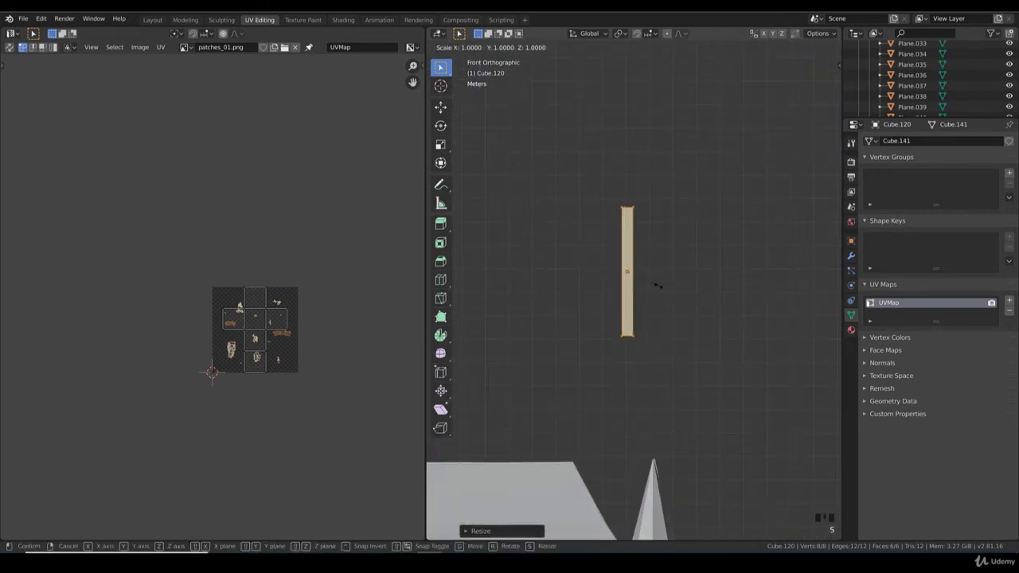
key("z")
left_click(658, 289)
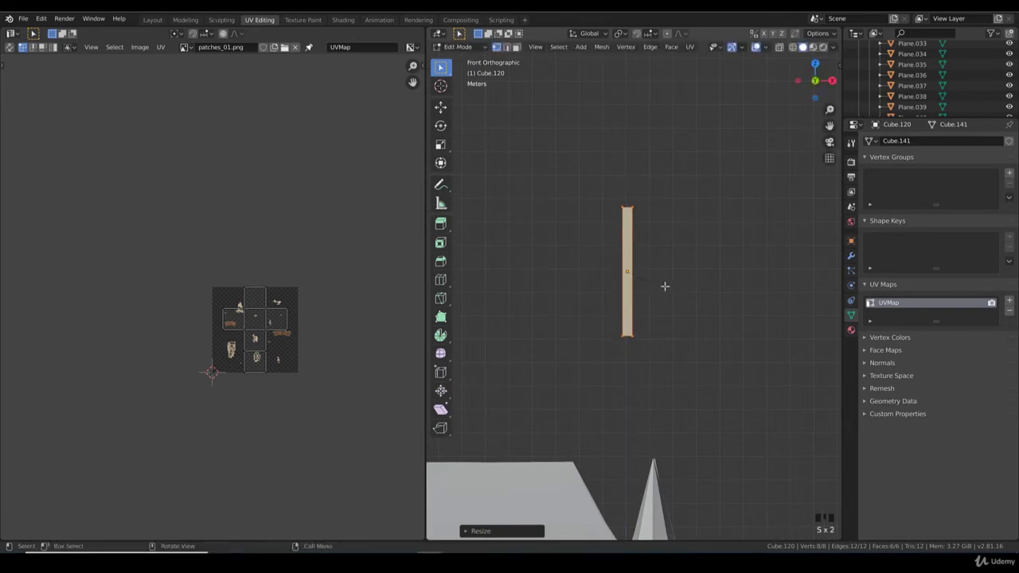
middle_click_drag(665, 286, 781, 295)
key("s")
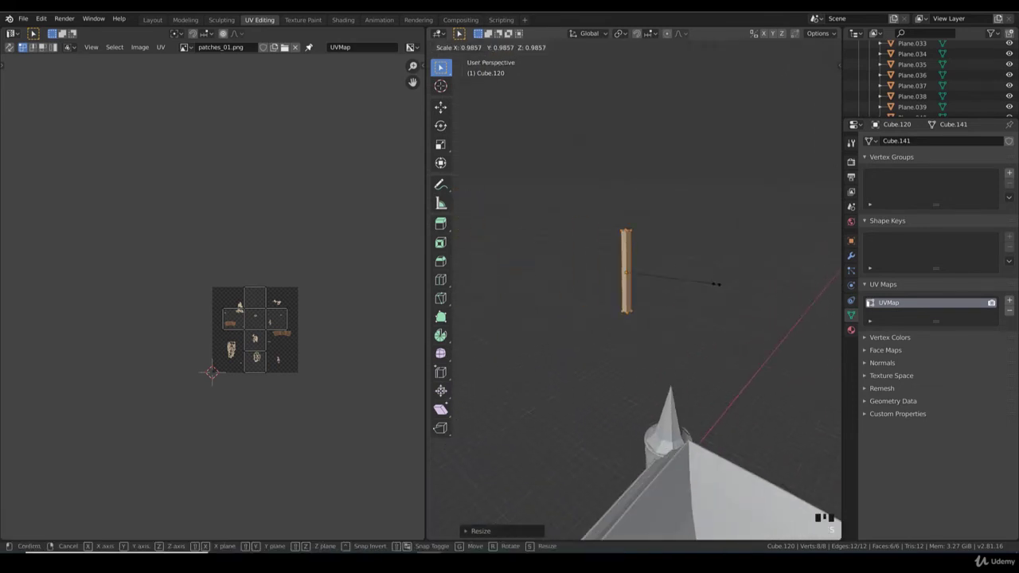
left_click(705, 282)
Step: Unwrap the slim bar from the front view with Cube Projection
key("KP_1")
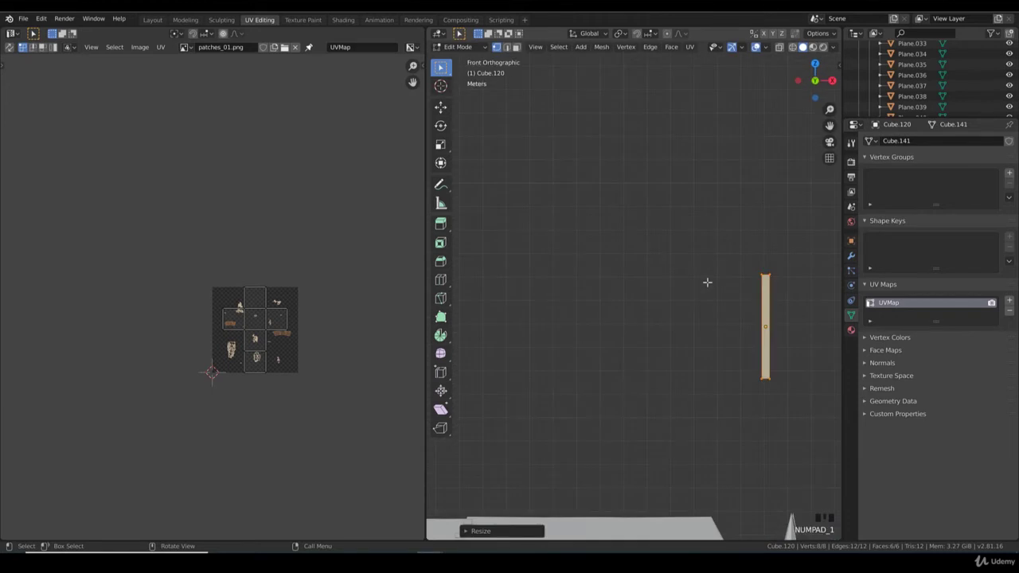
scroll(653, 298, "up", 4, "ctrl")
scroll(735, 327, "up", 2)
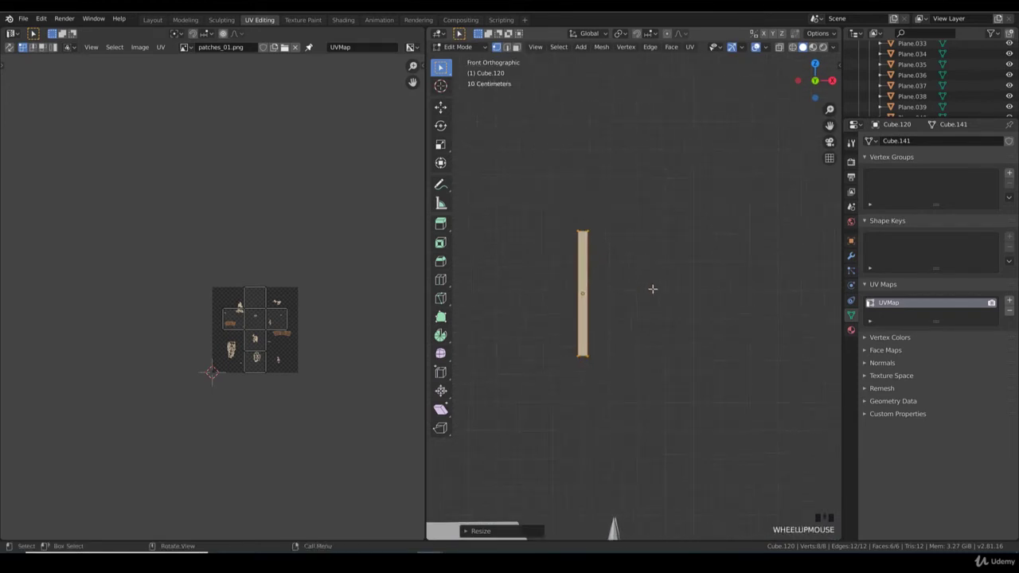
key("u")
left_click(641, 255)
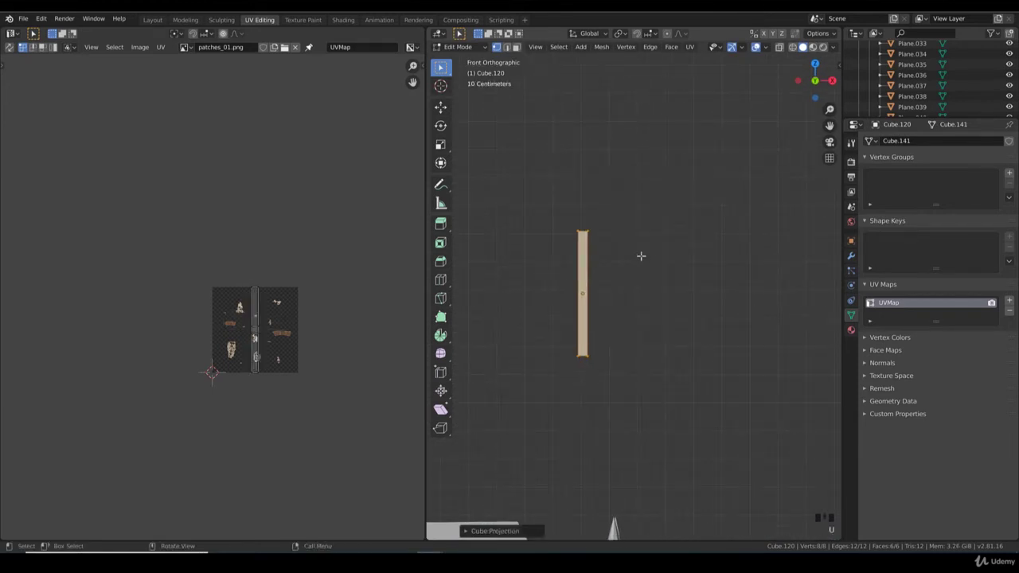
Step: Give the slim bar a new material with an Image Texture as its base color
left_click(851, 329)
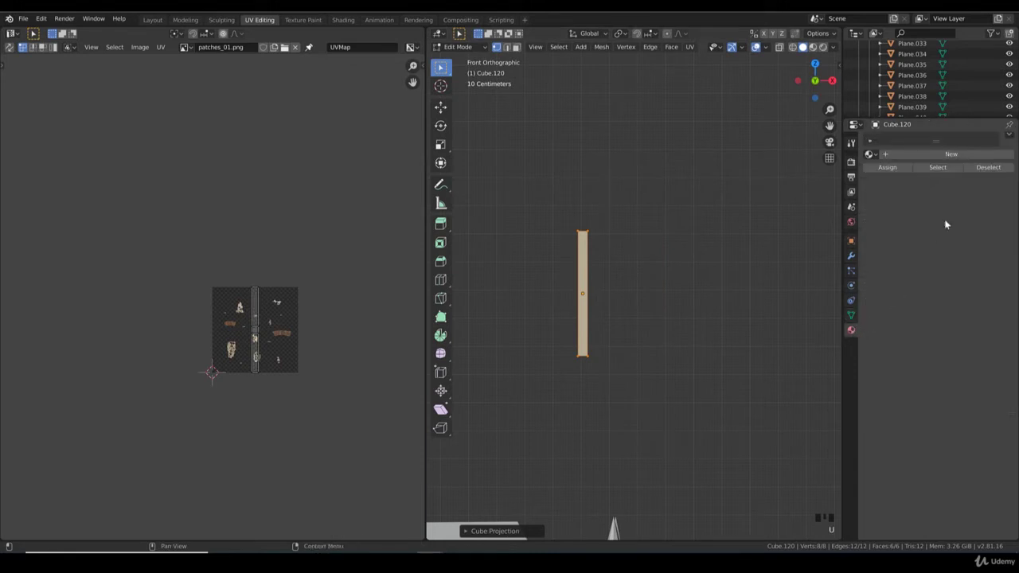
left_click(951, 186)
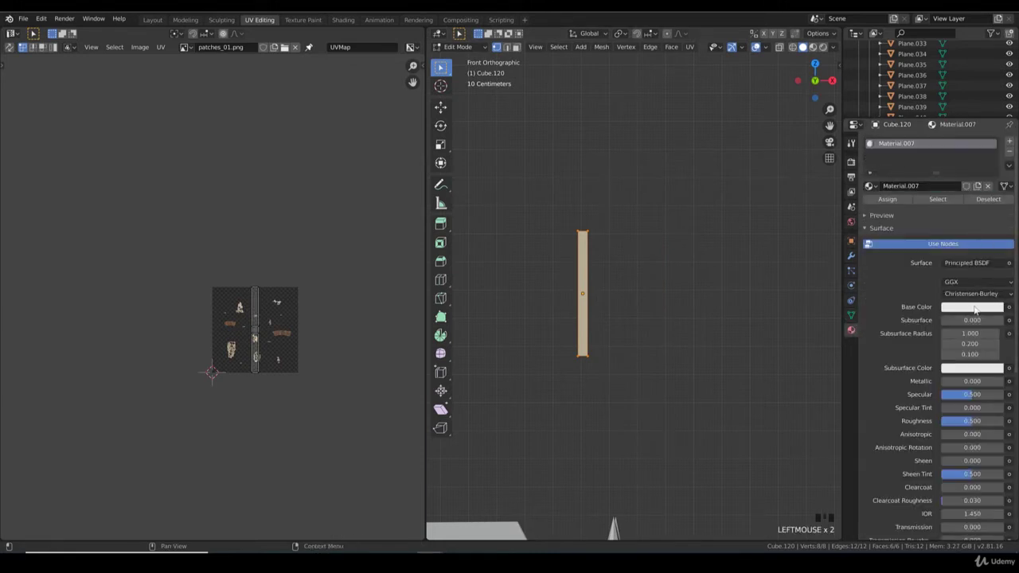
left_click(1008, 307)
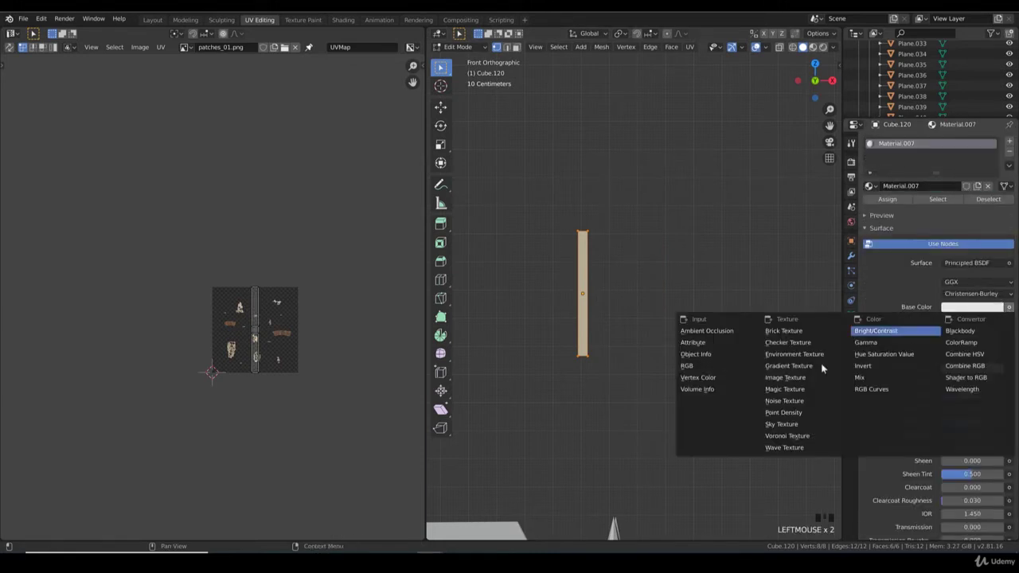
left_click(771, 380)
Step: Load rough_wood_Diff_4k.png from the rough_wood folder of the wood textures as the base color image
left_click(999, 321)
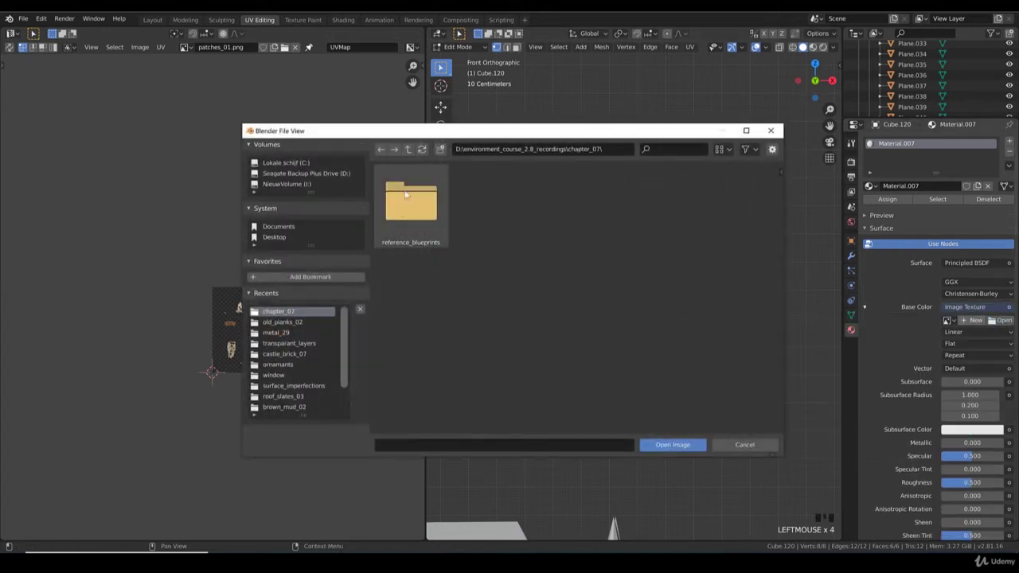
left_click(407, 150)
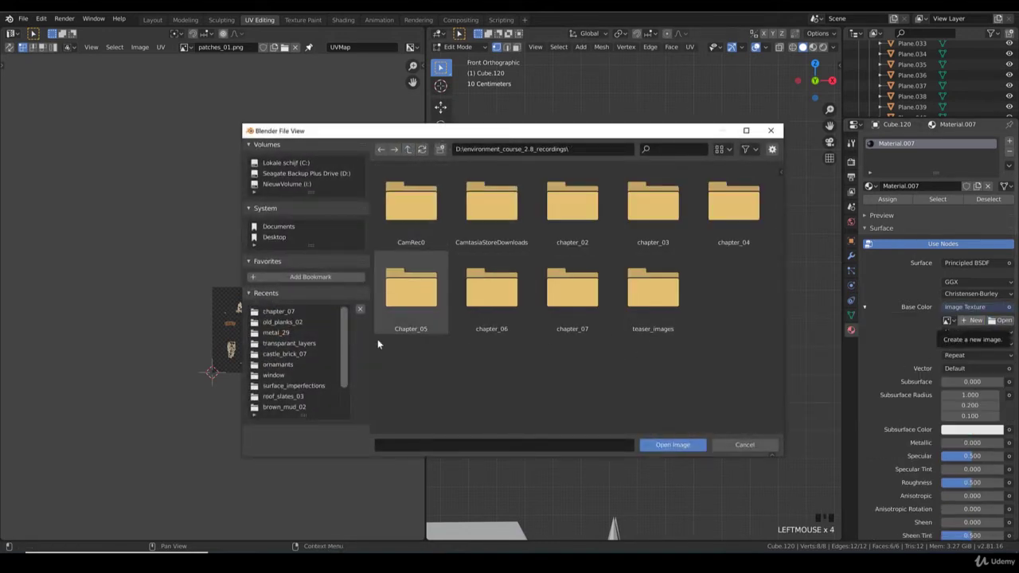
left_click(280, 322)
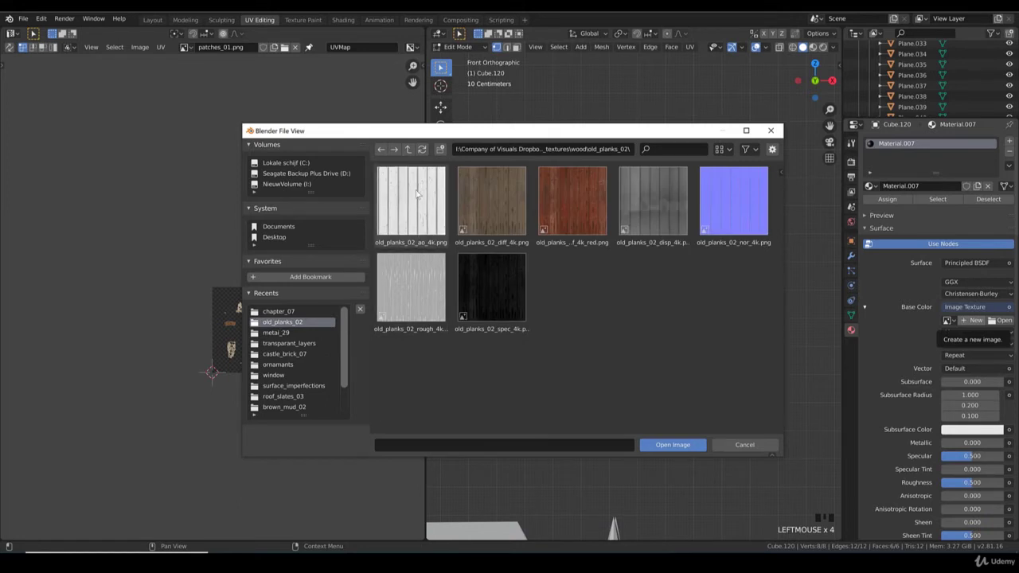
left_click(408, 150)
left_click(669, 308)
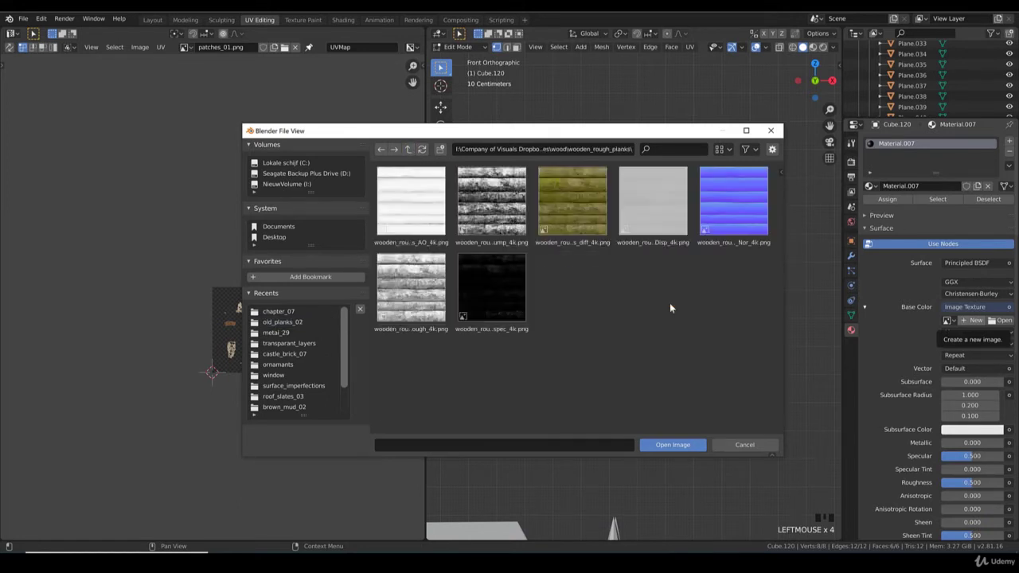
left_click(408, 150)
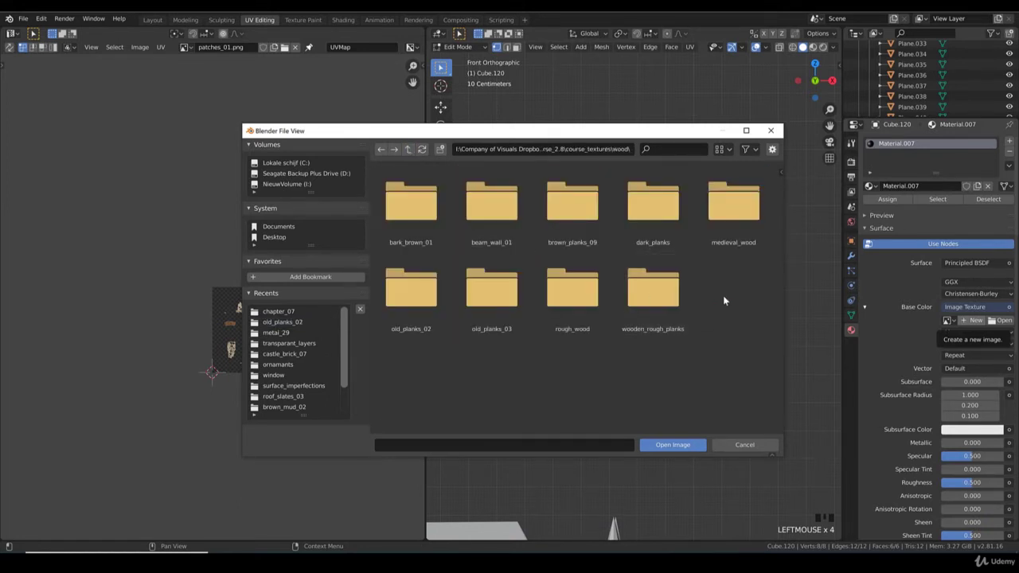
left_click(733, 209)
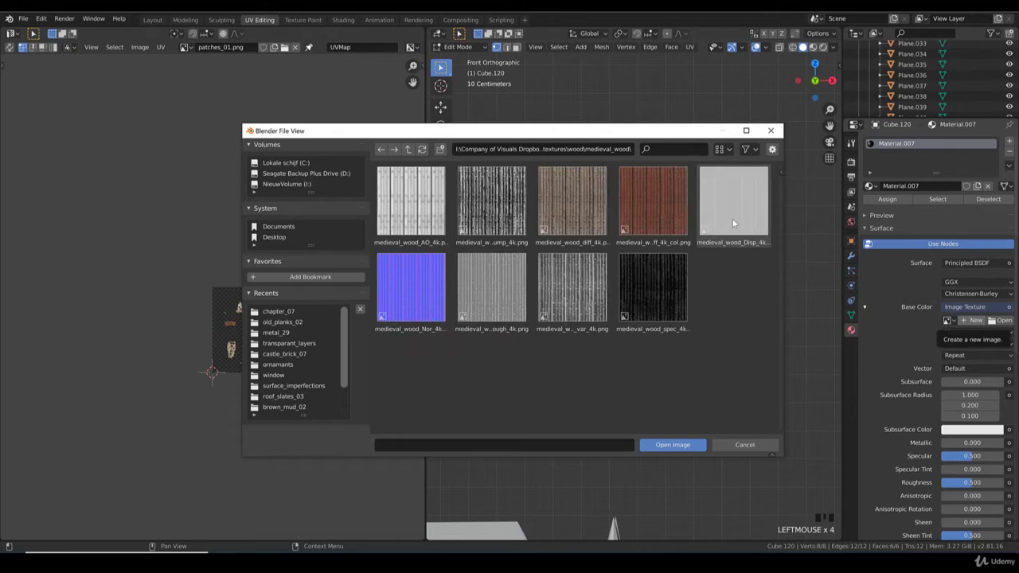
left_click(409, 151)
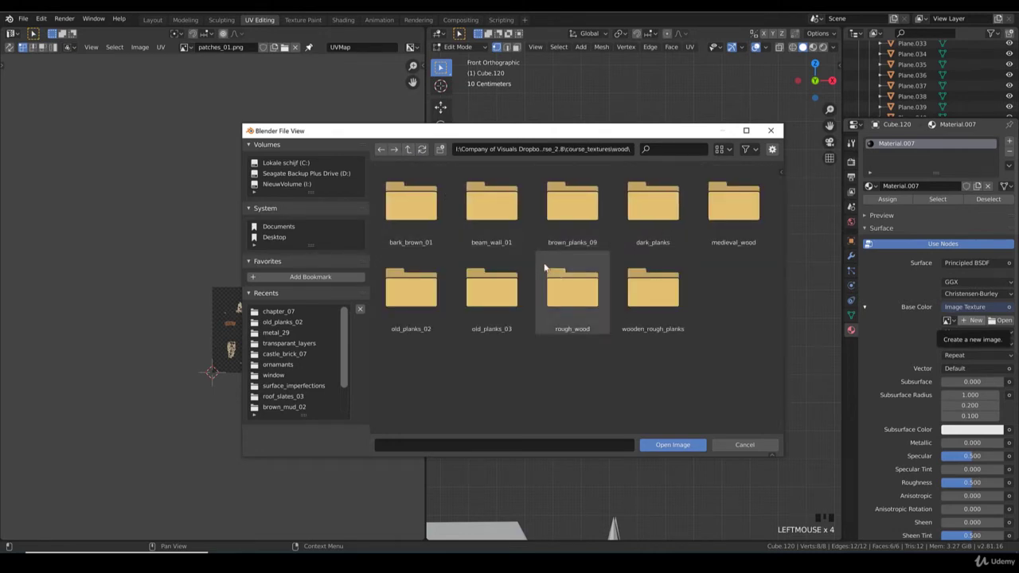
left_click(588, 299)
left_click(549, 206)
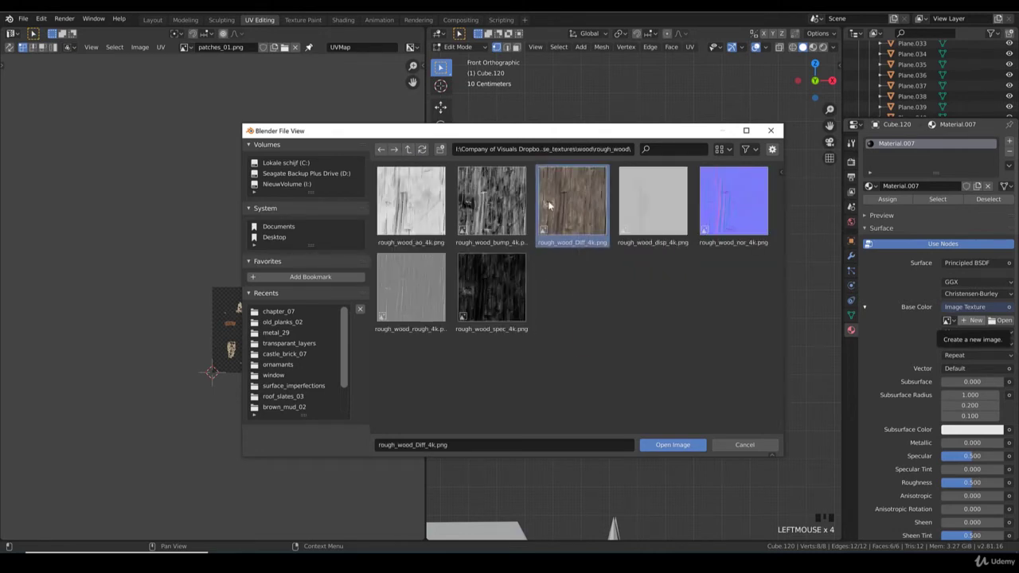
double_click(549, 205)
Step: Show the bar in rendered shading and scale its whole UV layout up beyond the texture area
key("b")
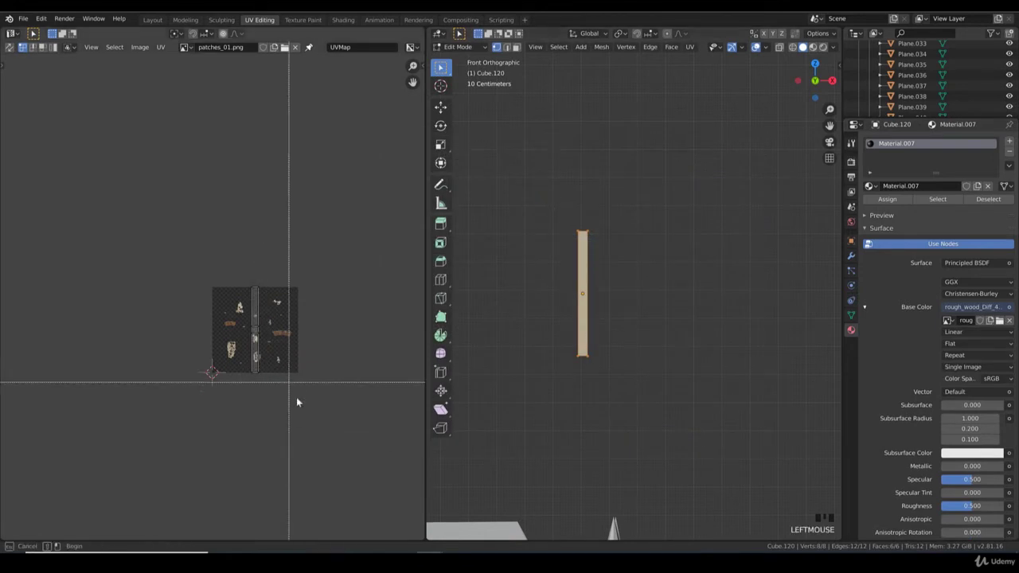
left_click_drag(297, 404, 224, 259)
key("z")
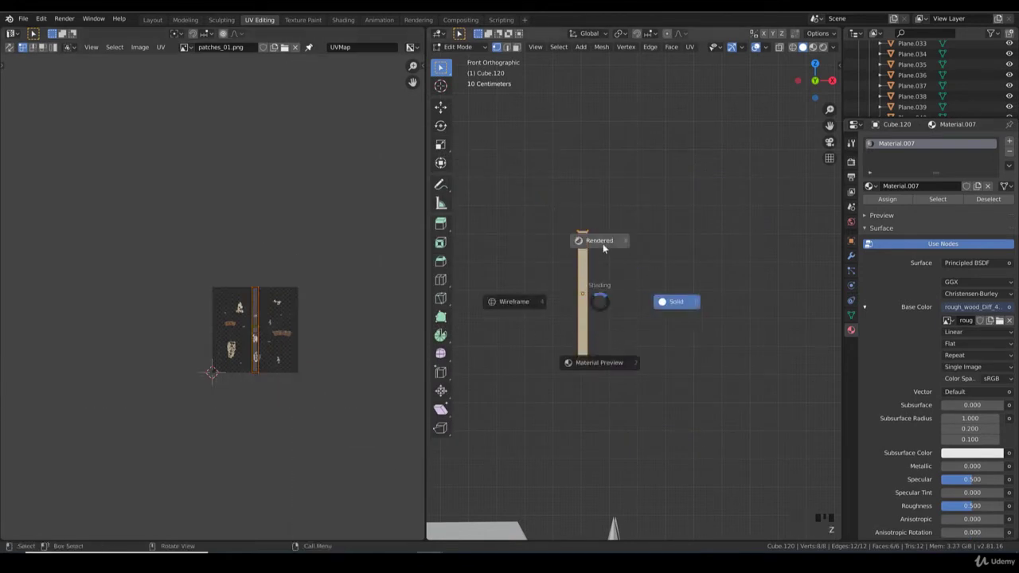
left_click(605, 249)
scroll(583, 290, "up", 3)
key("s")
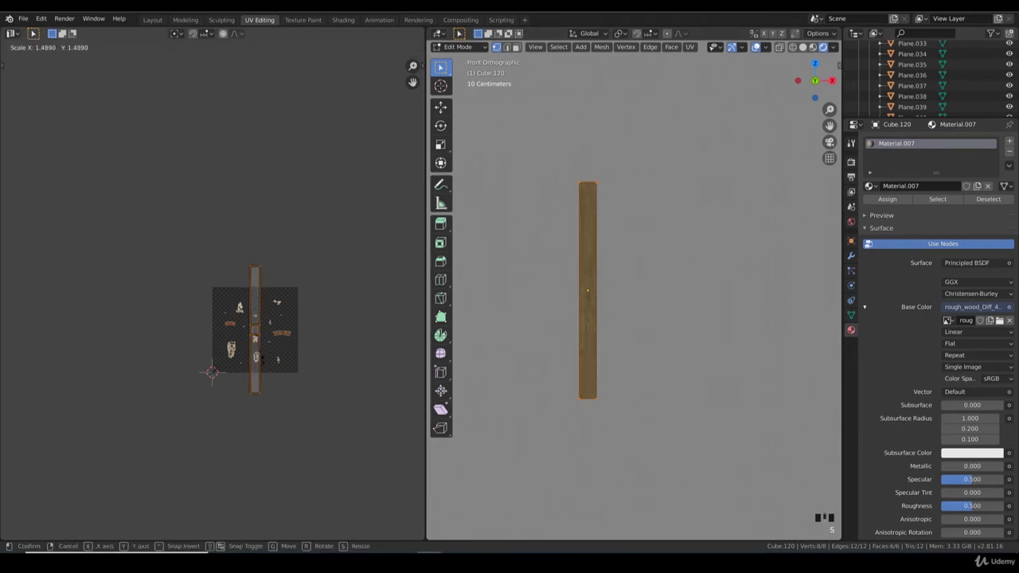
left_click(287, 382)
Step: Examine the wood texture on the bar in Object Mode from several angles
key("Tab")
middle_click_drag(477, 351, 521, 363)
key("ctrl+KP_Decimal")
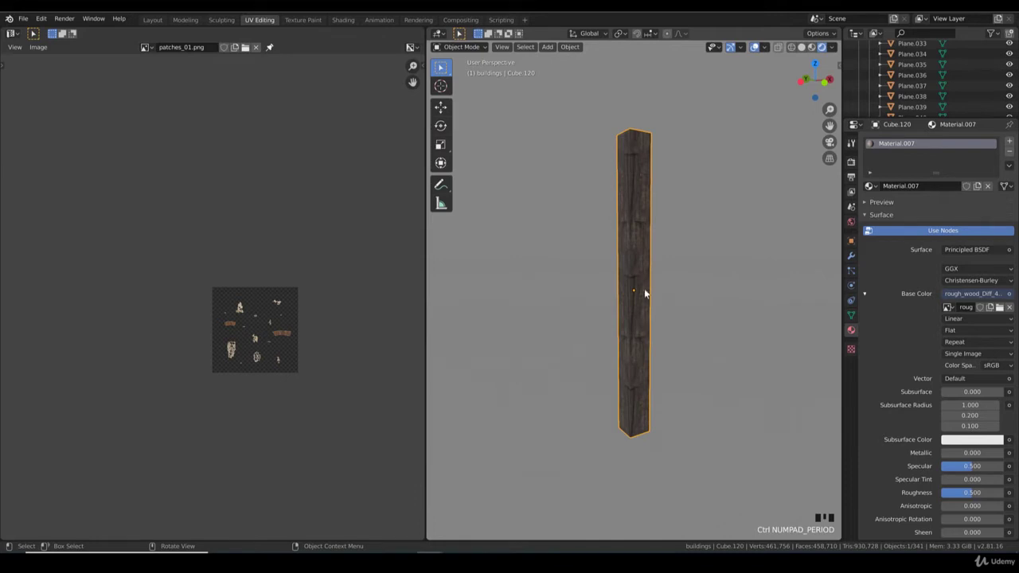
scroll(644, 288, "down", 4)
middle_click_drag(644, 288, 515, 301)
scroll(667, 296, "up", 2)
Step: Bevel all edges of the wooden bar slightly in Edit Mode
key("Tab")
middle_click_drag(668, 301, 651, 269)
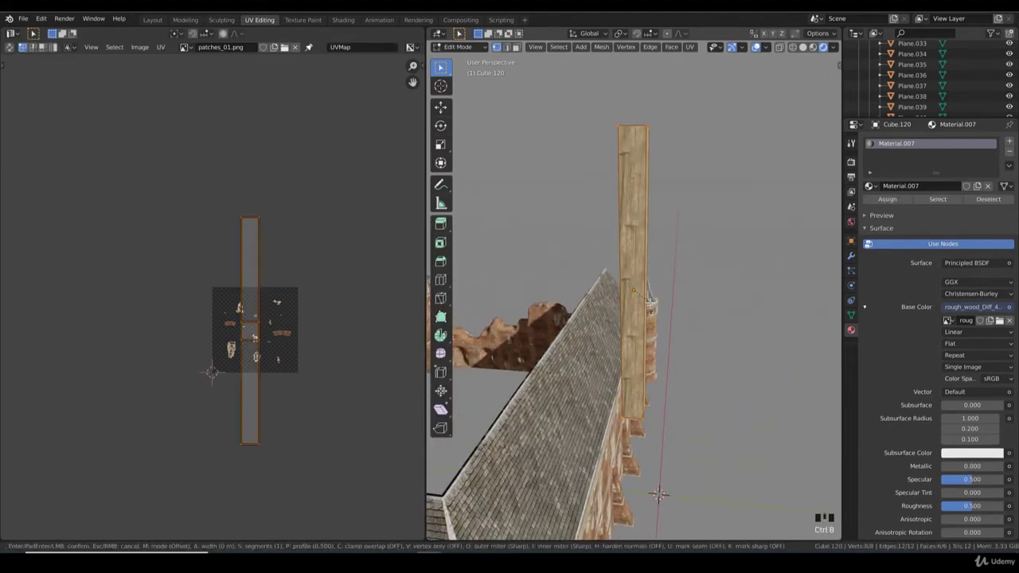
key("ctrl+b")
left_click(653, 309)
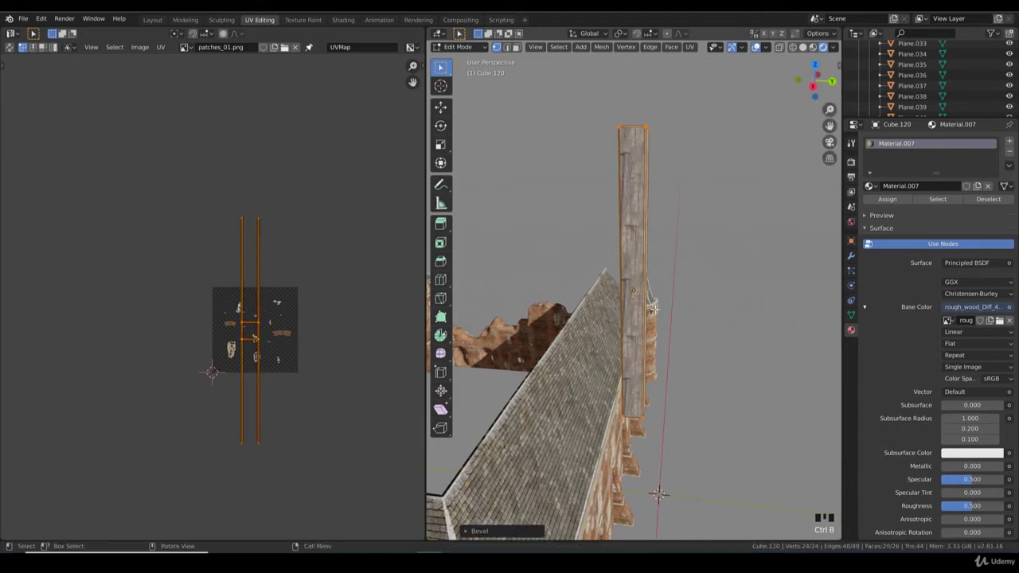
Step: Add six evenly spaced loop cuts along the bar's length and return to Object Mode
key("ctrl+r")
scroll(646, 318, "up", 5)
left_click(646, 322)
left_click(645, 323)
scroll(646, 324, "down", 5)
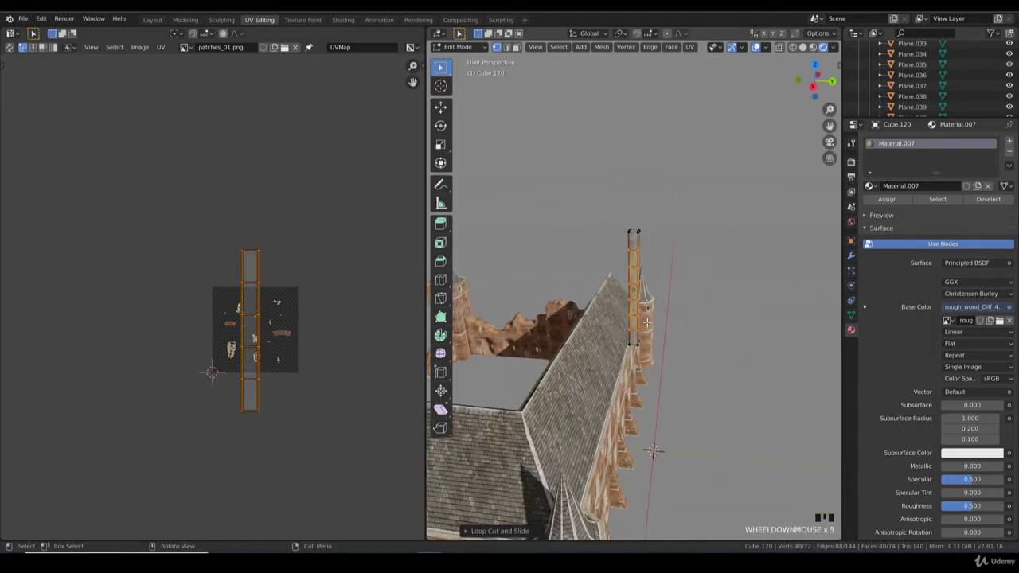
key("Tab")
middle_click_drag(625, 328, 672, 327)
scroll(672, 327, "up", 1)
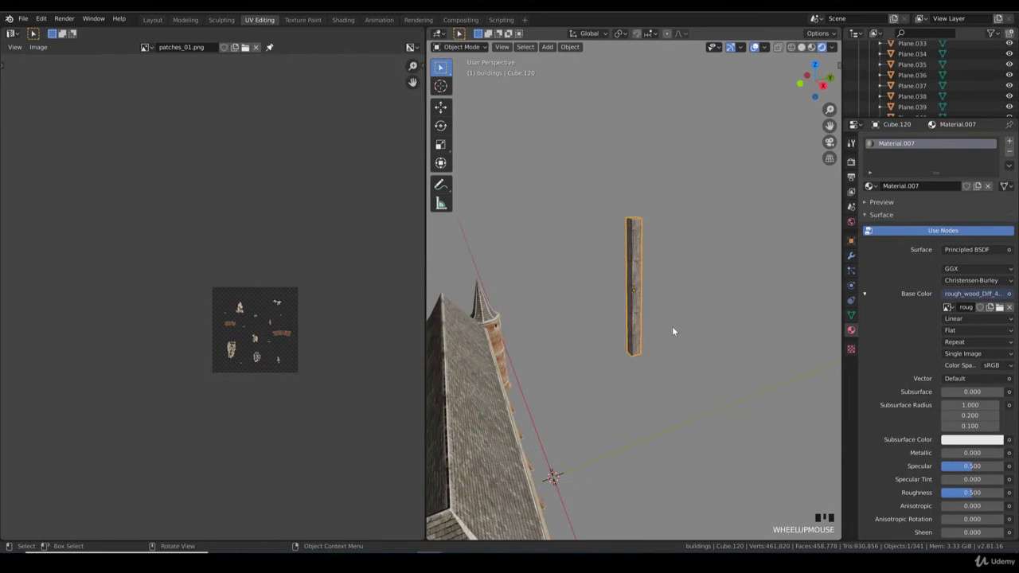
Step: In the Shading workspace, duplicate the bar's diffuse texture node and load rough_wood_rough_4k.png into the copy
left_click(343, 20)
scroll(530, 416, "up", 2, "shift")
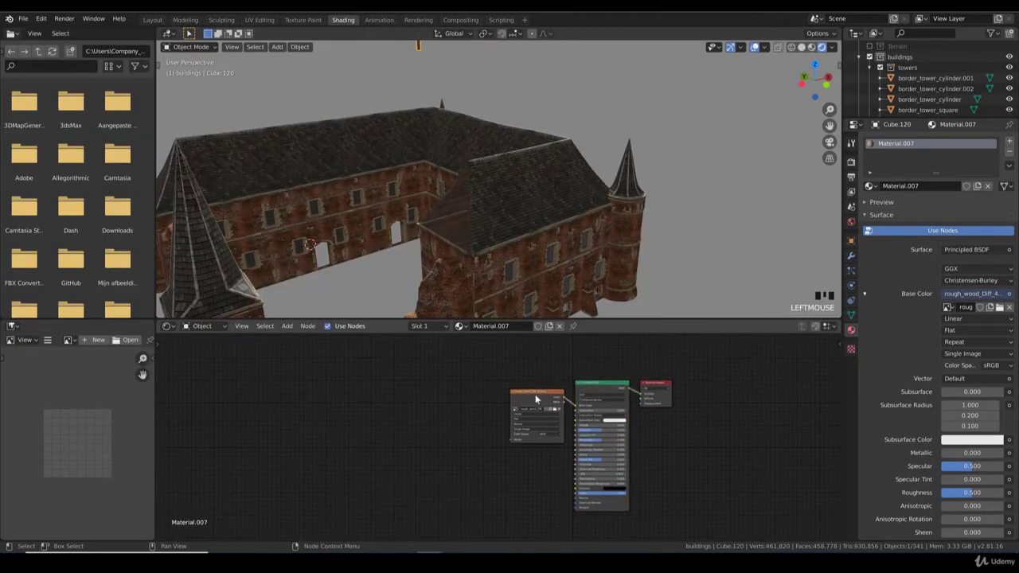
left_click_drag(543, 404, 505, 368)
key("shift+d")
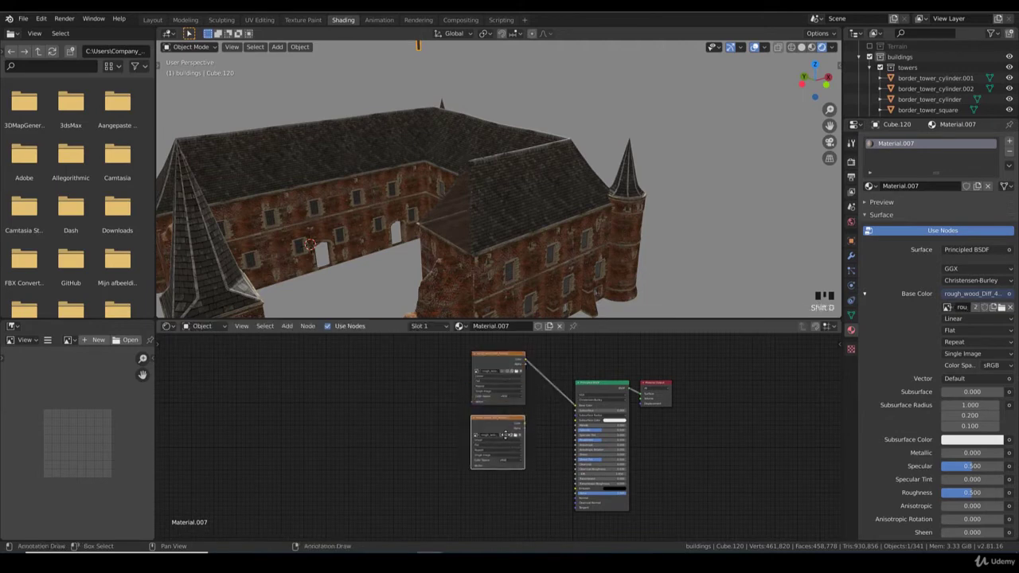
left_click(518, 437)
left_click(516, 436)
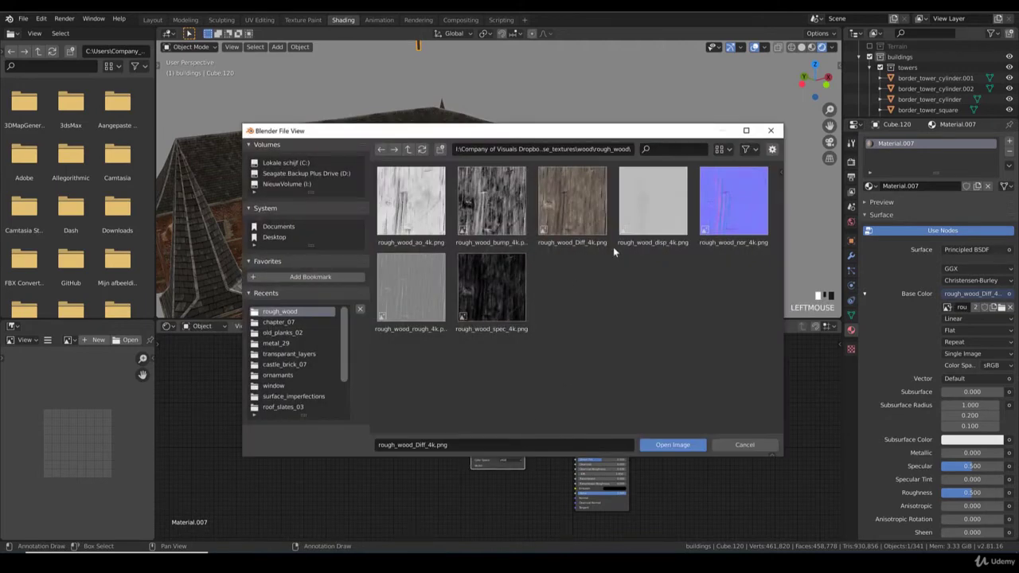
double_click(404, 289)
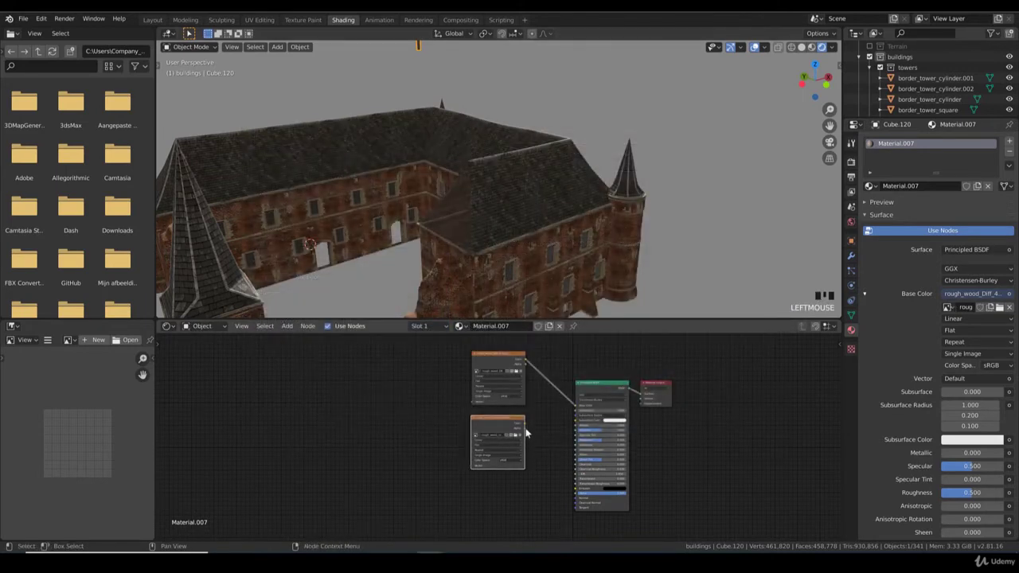
Step: Set the roughness texture's color space to Non-Color and connect its color output to the Principled BSDF's Roughness
left_click(504, 463)
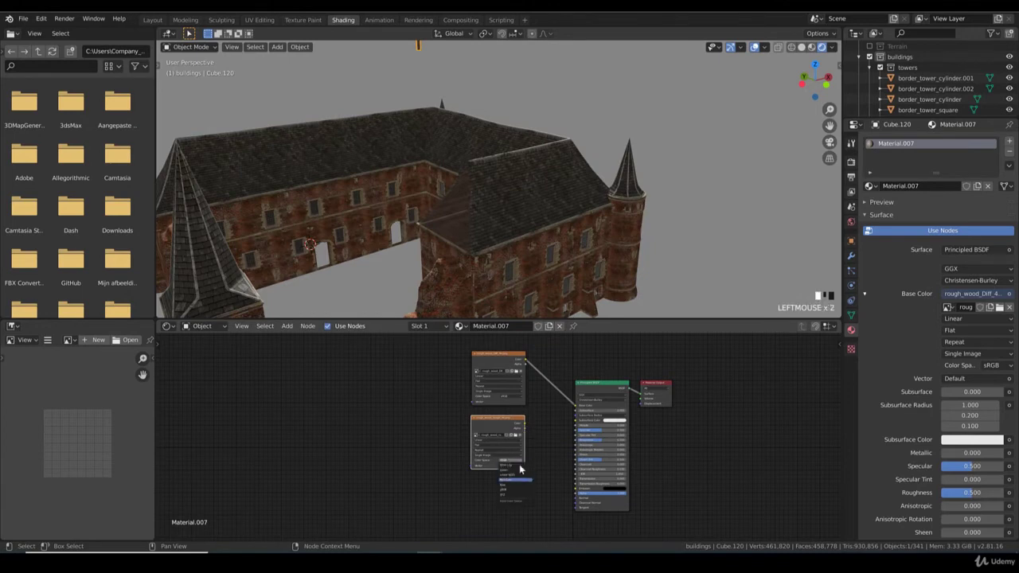
left_click(515, 479)
left_click_drag(526, 428, 554, 431)
left_click(542, 467)
Step: Duplicate the roughness texture node and place the copy below it
middle_click_drag(541, 467, 496, 419)
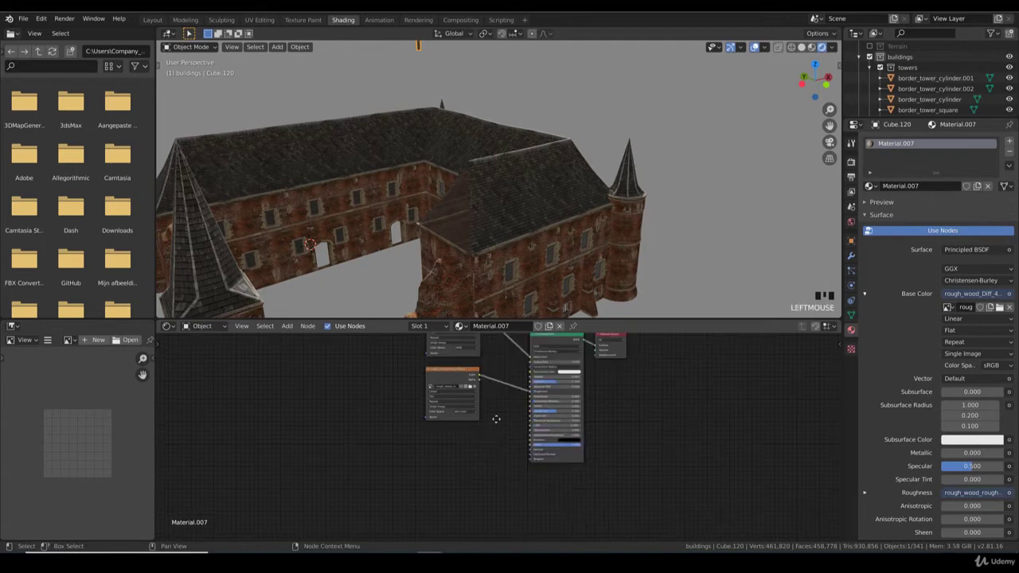
left_click(466, 404)
key("shift+d")
left_click(452, 471)
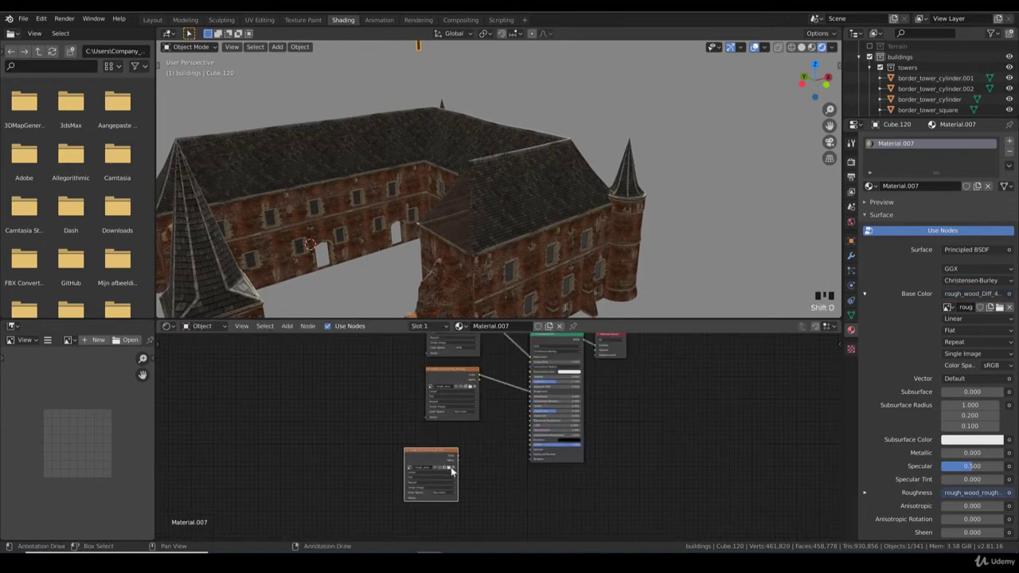
Step: Add a Normal Map node and connect it between the lowest texture node and the Principled BSDF's Normal input
left_click(288, 326)
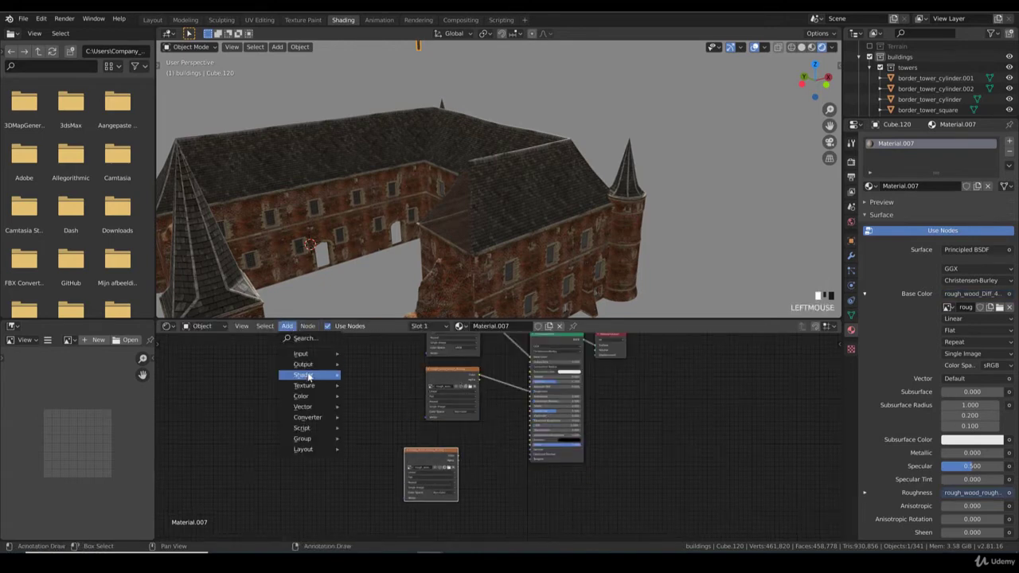
mouse_move(311, 407)
left_click(391, 452)
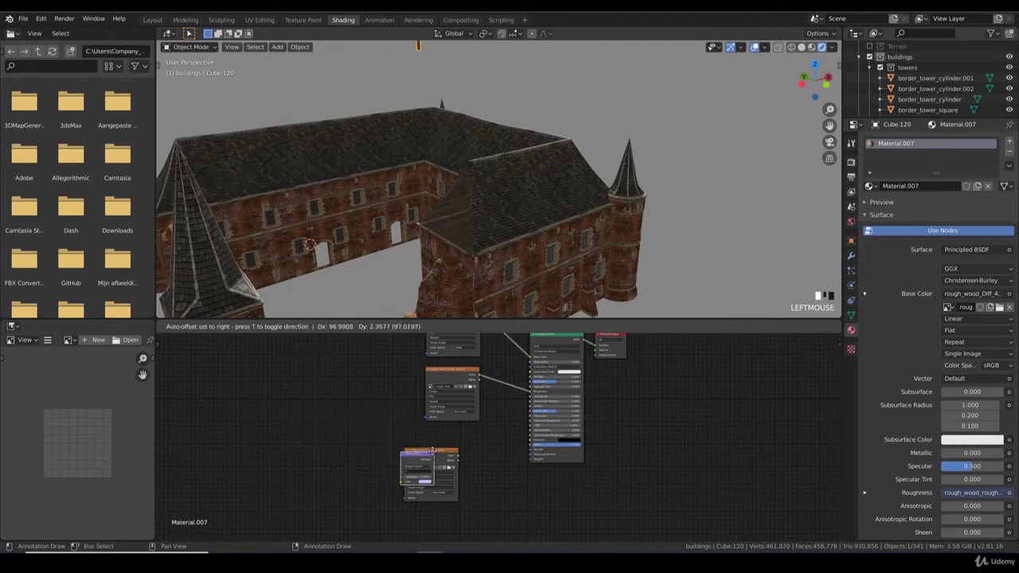
left_click(481, 454)
left_click_drag(458, 457, 531, 452)
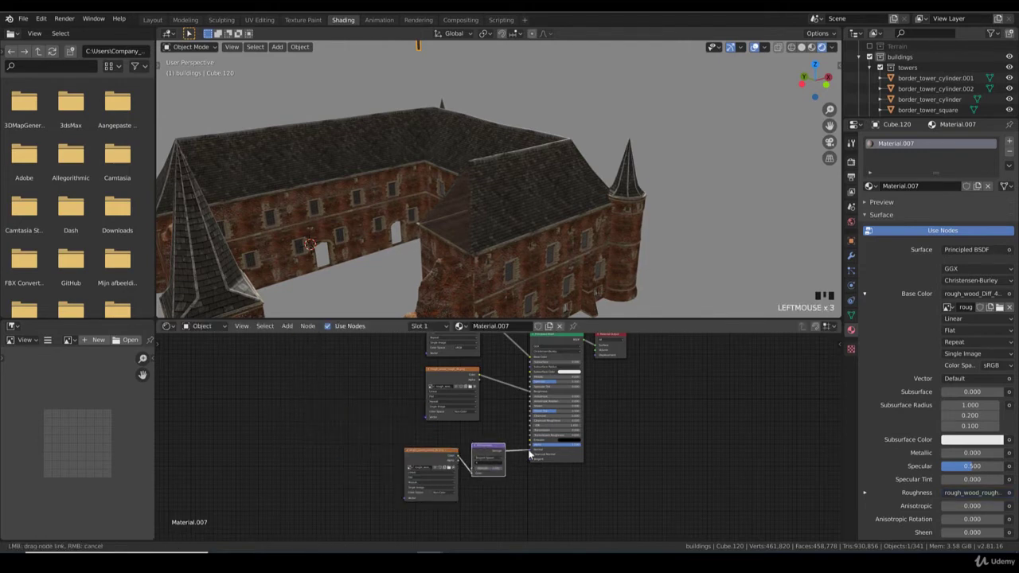
Step: Load rough_wood_nor_4k.png into the lowest texture node and set its color space to Non-Color
left_click(450, 470)
double_click(746, 196)
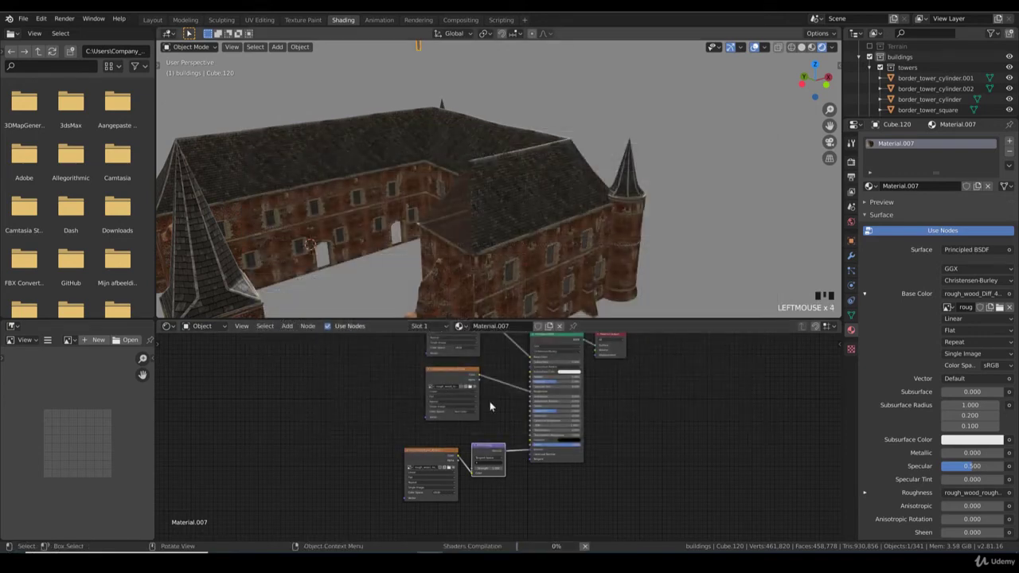
left_click(437, 494)
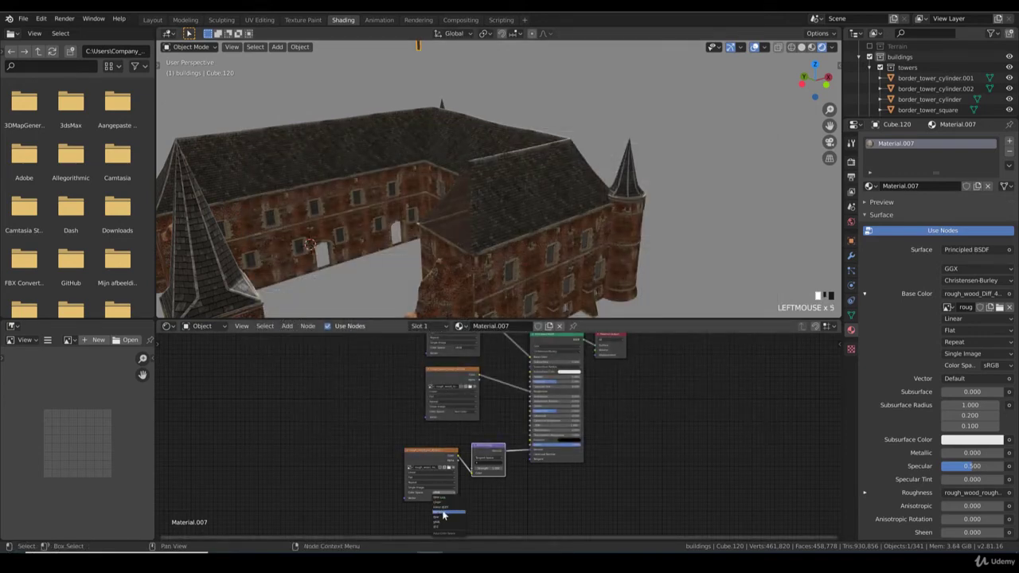
Step: Move the bar in top view to the ruined front wall where it meets the roofed wing, and switch to front view
scroll(572, 224, "down", 3)
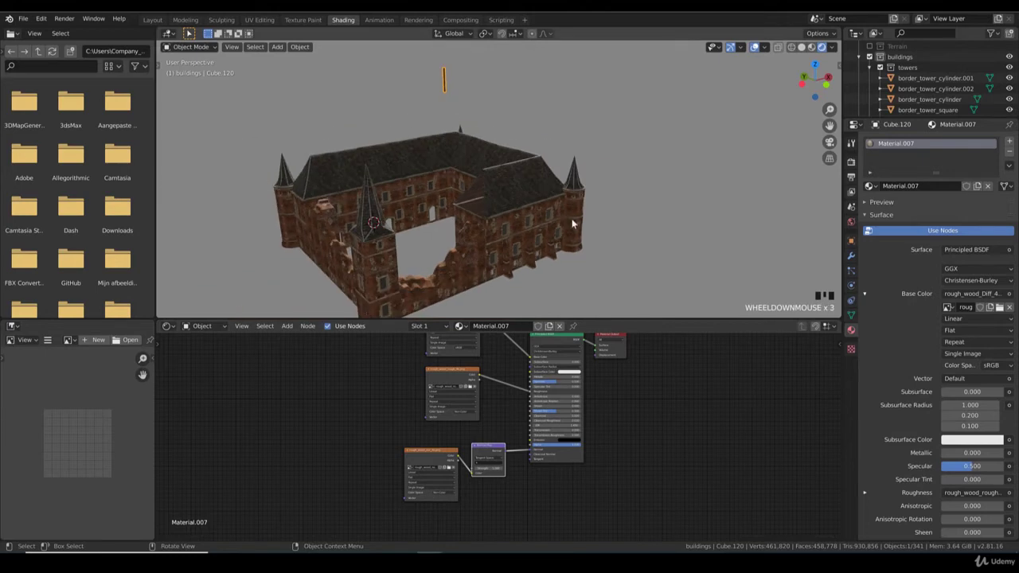
key("KP_7")
scroll(596, 159, "down", 2)
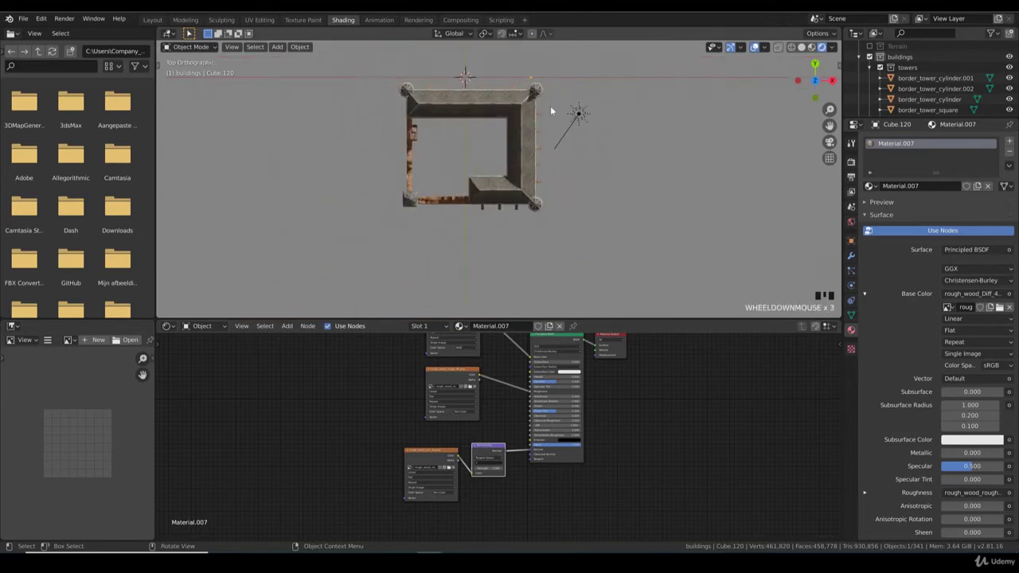
middle_click_drag(482, 222, 543, 227, "shift")
scroll(544, 232, "up", 5)
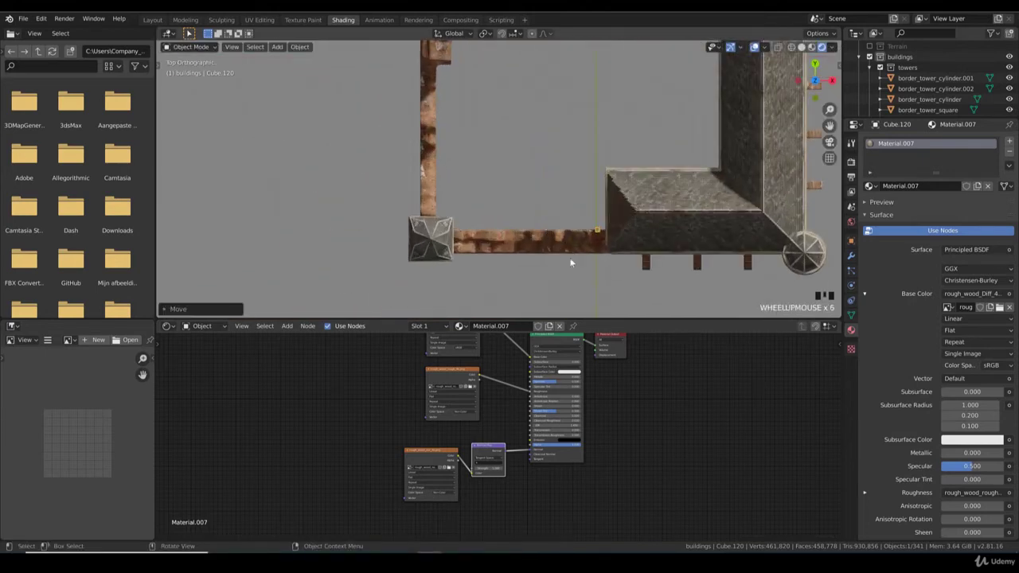
scroll(569, 245, "down", 3)
key("KP_1")
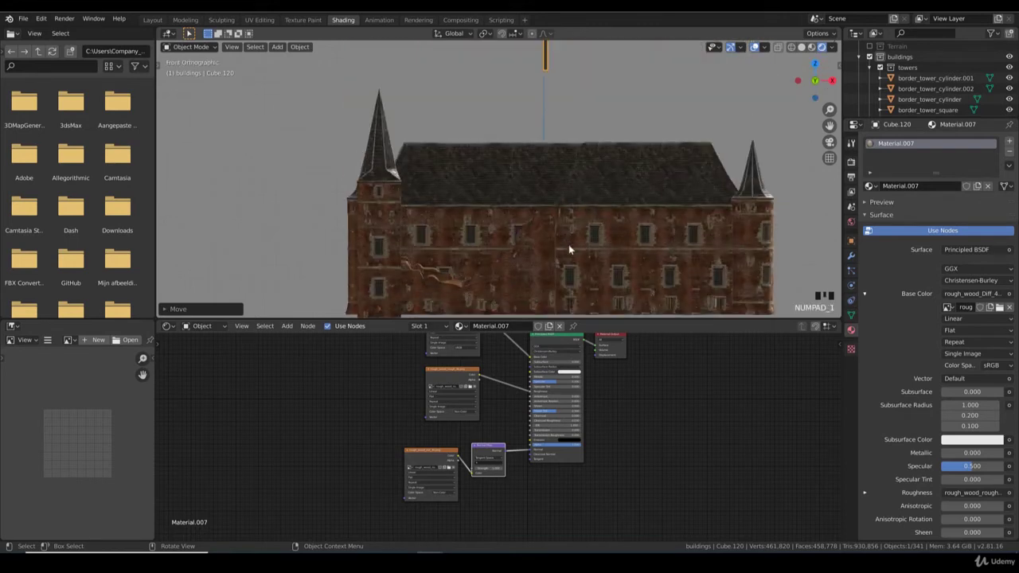
Step: Move the wooden beam down in front view to the empty space beside the castle, near ground level
scroll(568, 245, "down", 2)
key("g")
left_click(395, 236)
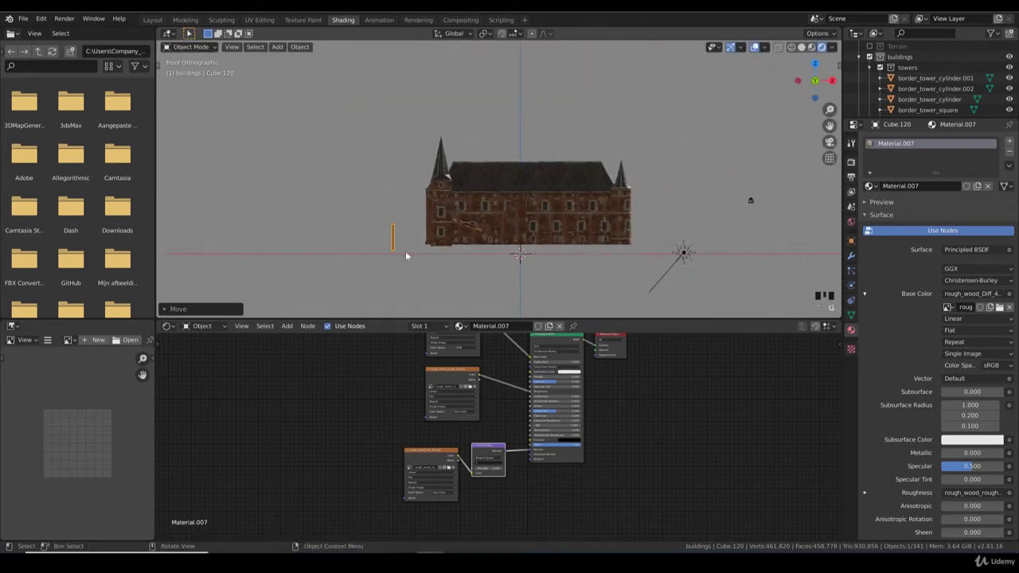
Step: Duplicate the beam and place the copy over the front roof, at the open end of the roofed wing
key("shift+d")
left_click(525, 191)
scroll(531, 235, "up", 3)
scroll(530, 235, "up", 4)
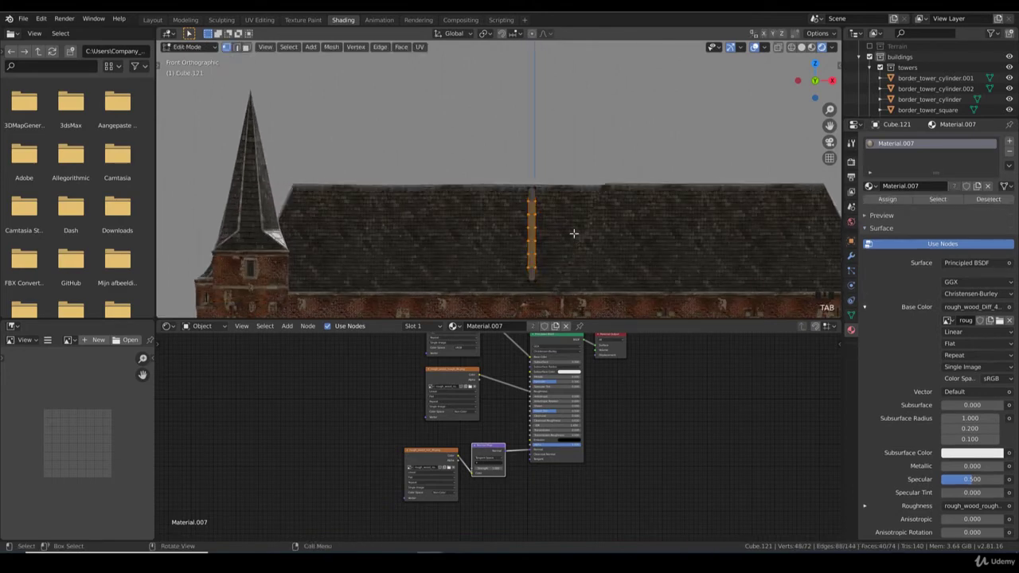
key("g")
left_click(620, 238)
Step: Select the beam copy's entire linked mesh in Edit Mode and scale it down
key("Tab")
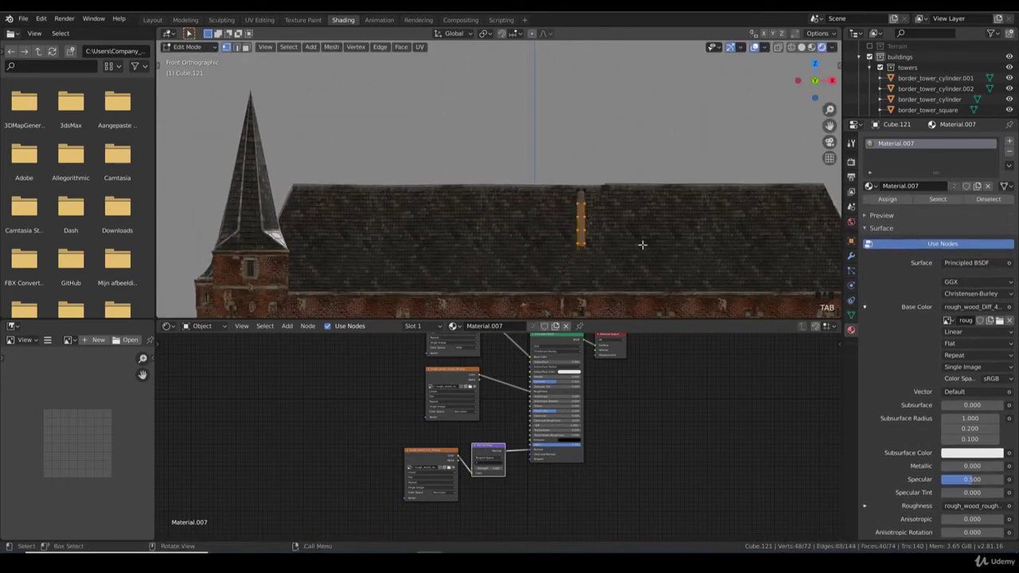
key("ctrl+l")
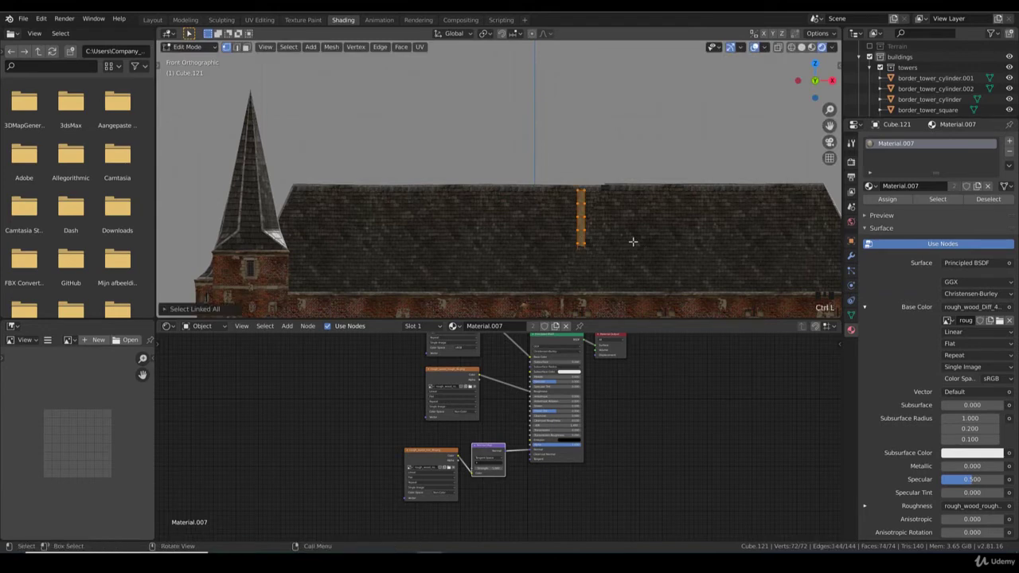
scroll(643, 242, "up", 2)
key("s")
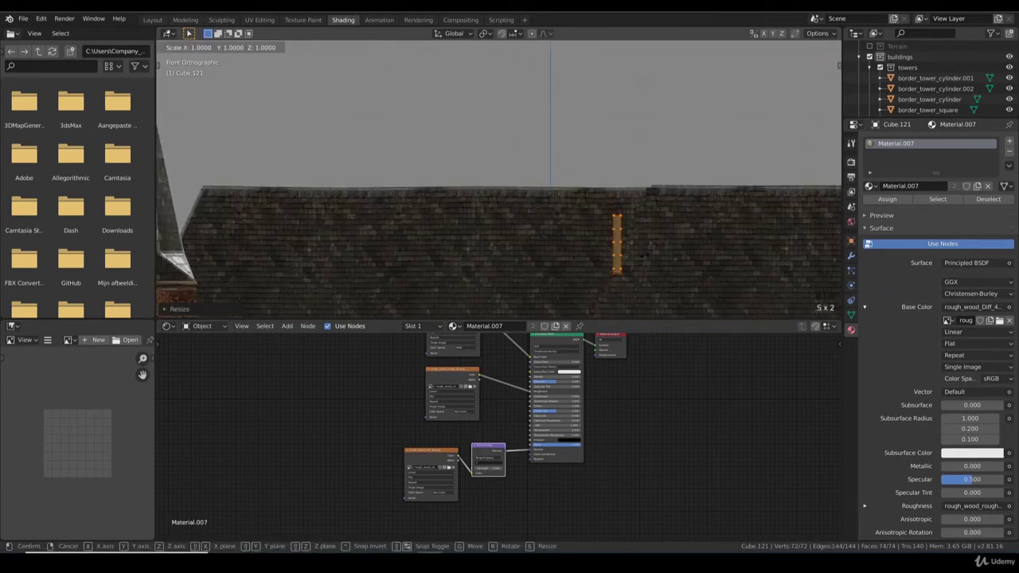
key("Escape")
key("Tab")
Step: Stretch the beam copy's mesh lengthwise along the global Z axis
middle_click_drag(637, 257, 690, 272)
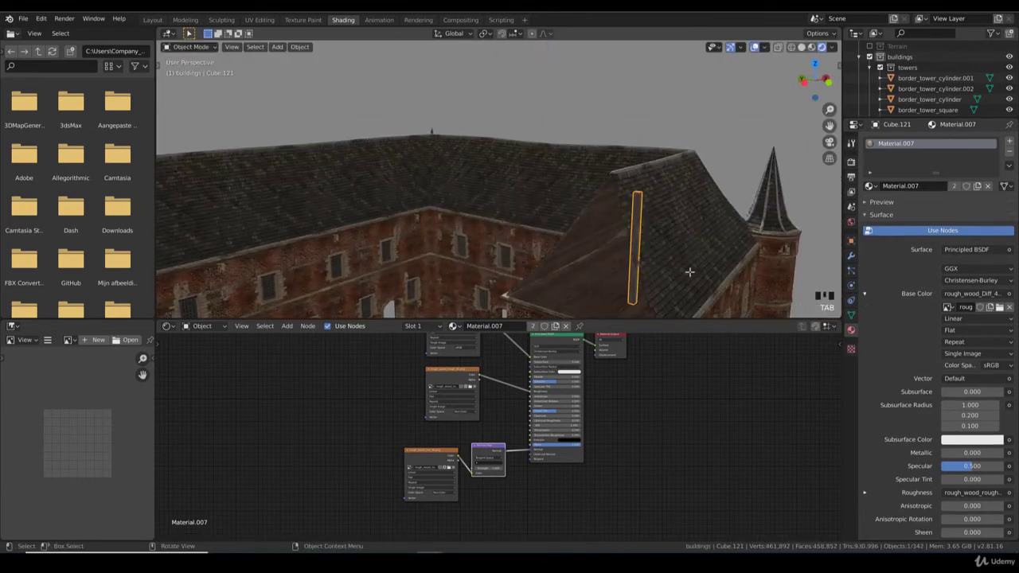
key("Tab")
key("s")
key("z")
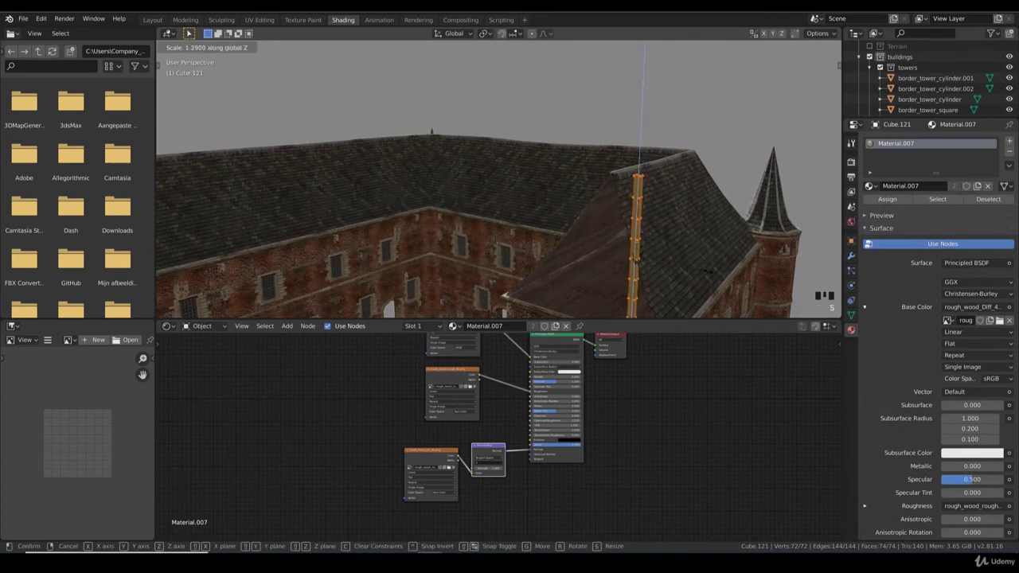
key("Return")
Step: Stretch the beam copy's UVs along Y in the UV Editing workspace to match its longer shape
left_click(259, 19)
key("s")
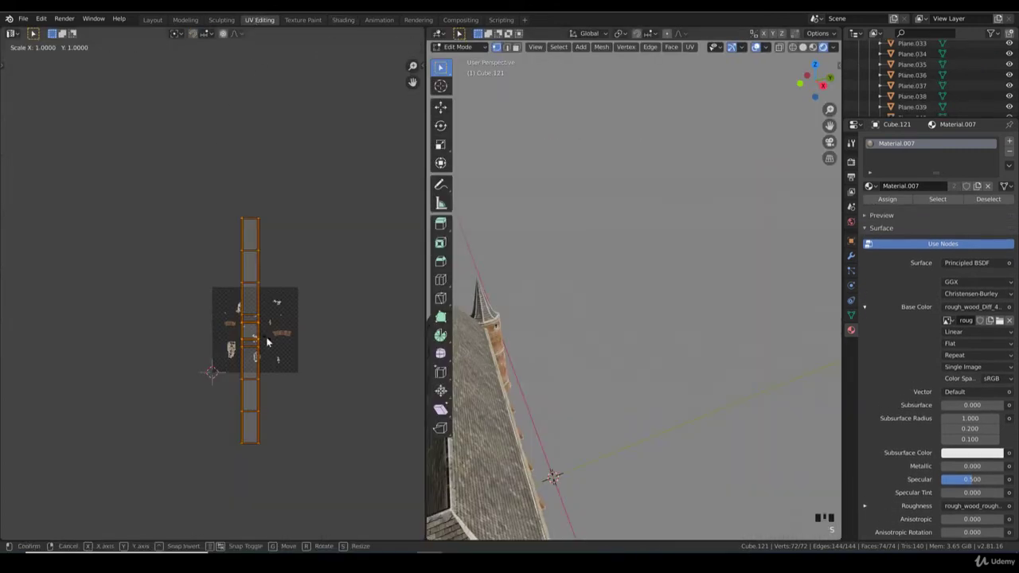
key("y")
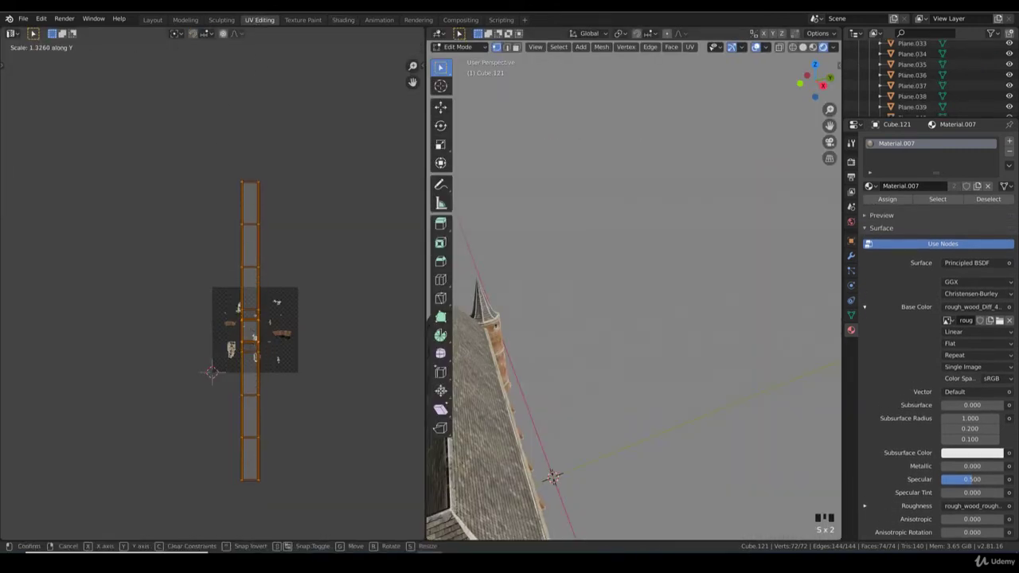
key("Return")
key("Tab")
Step: Rotate the beam copy in an orthographic side view so it leans parallel to the roof's slope
scroll(525, 366, "down", 5)
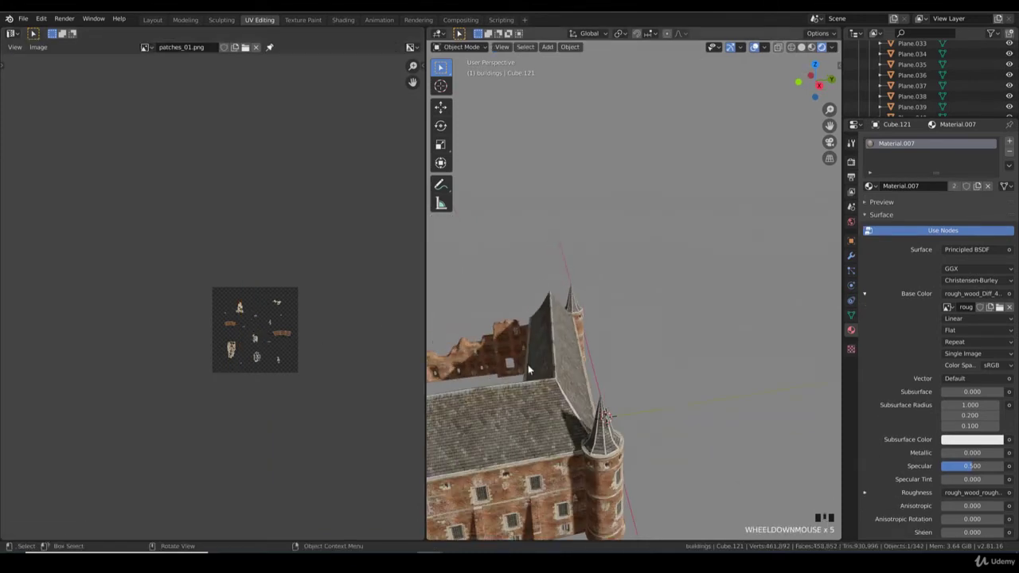
middle_click_drag(528, 365, 643, 352)
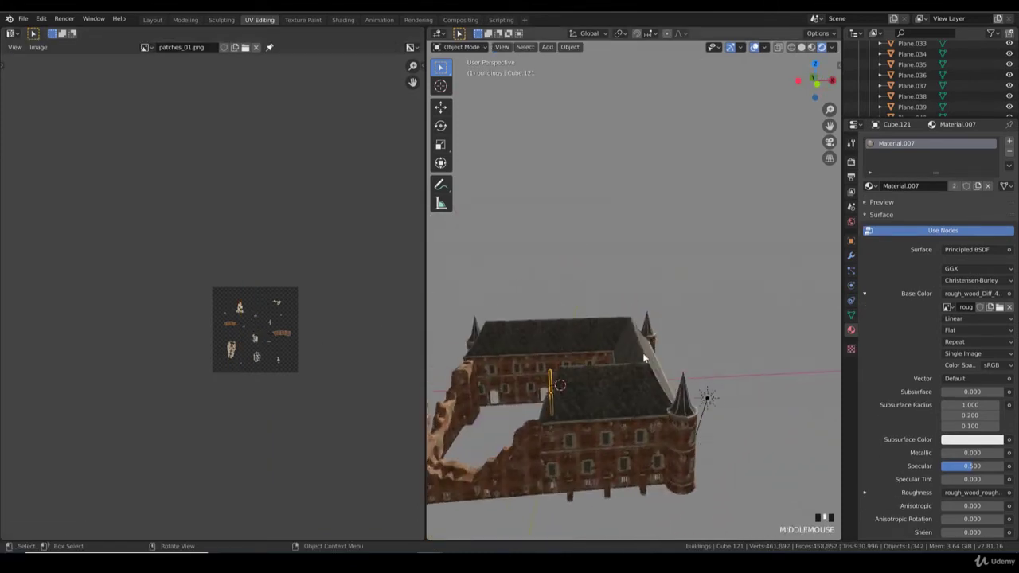
key("KP_Decimal")
key("KP_1")
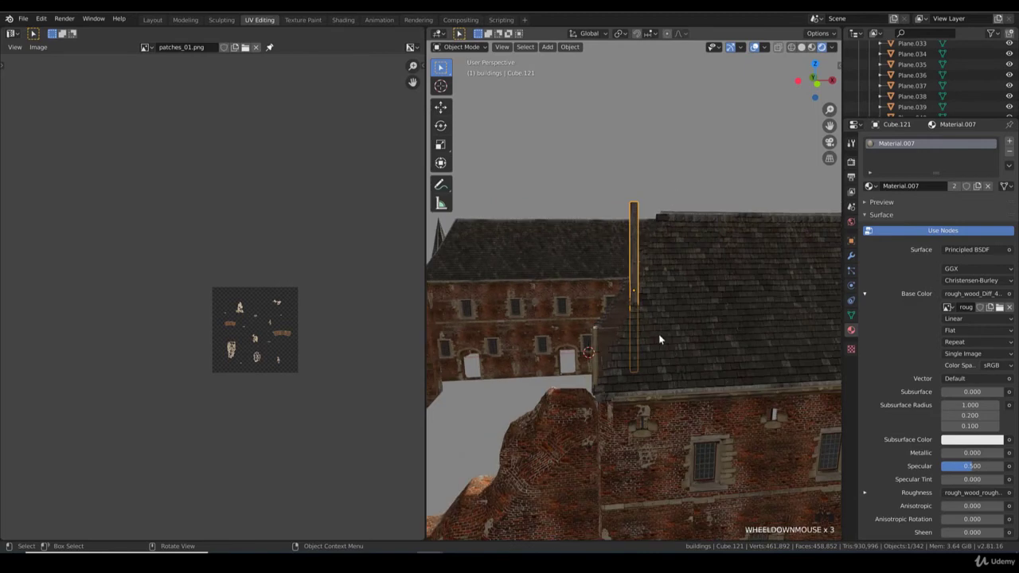
key("r")
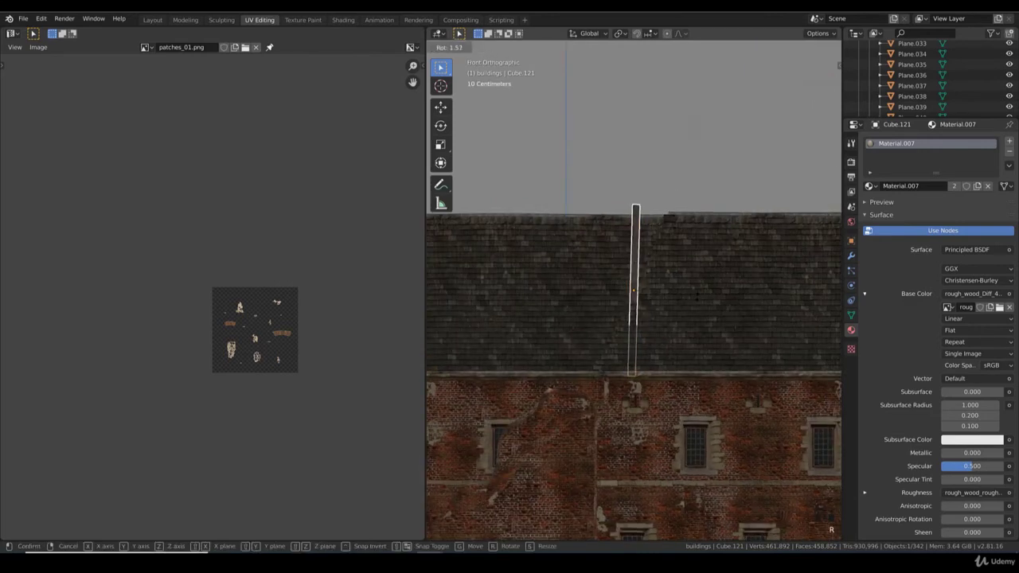
right_click(699, 298)
key("KP_4")
key("KP_4")
key("KP_4")
key("KP_4")
key("KP_4")
key("KP_4")
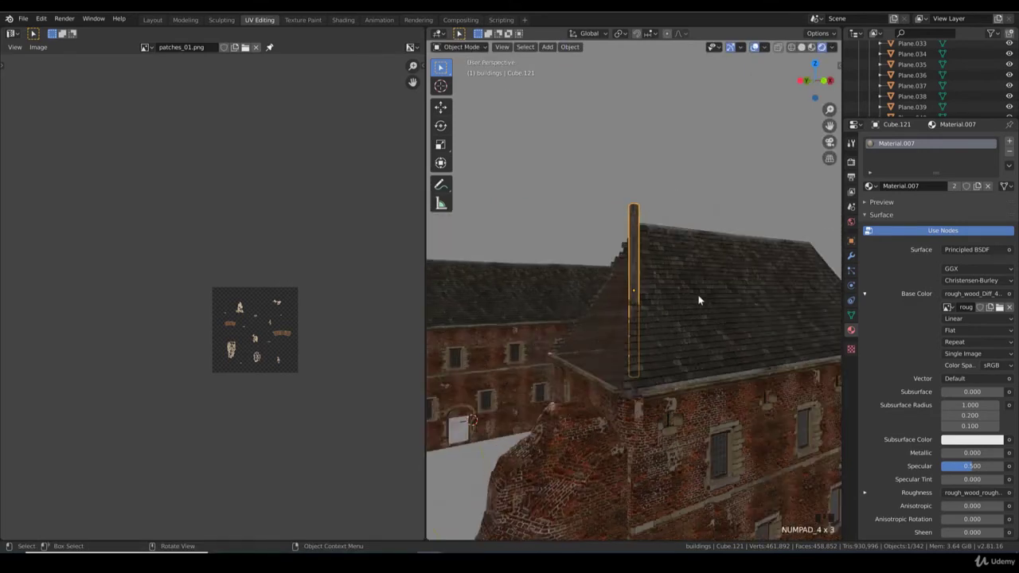
key("KP_4")
key("KP_4")
key("KP_5")
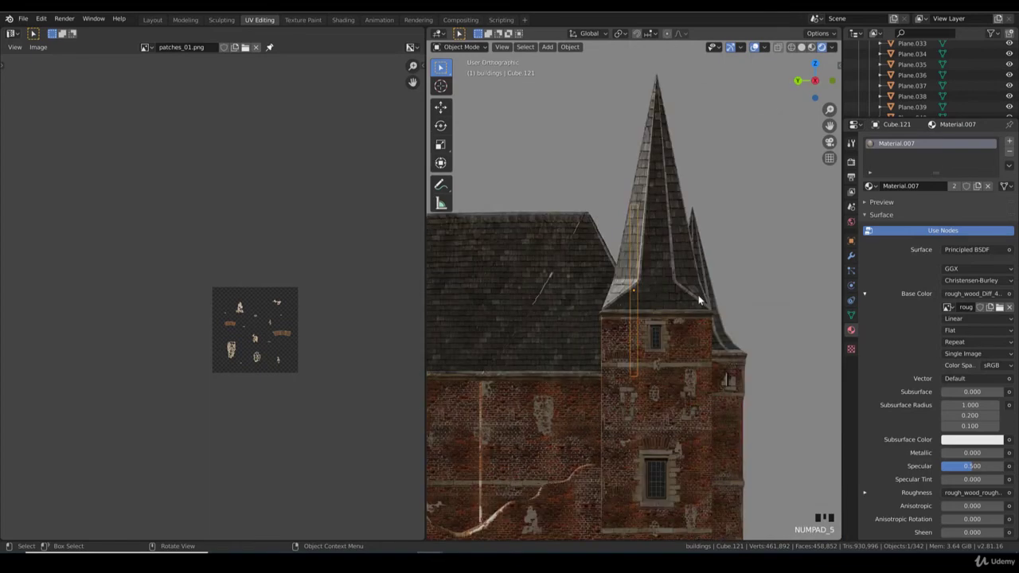
key("r")
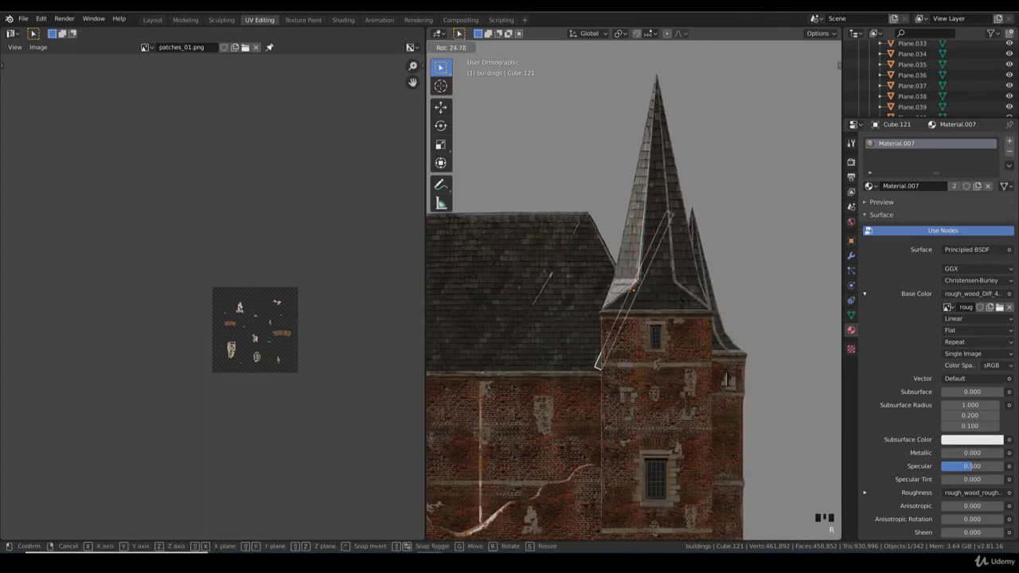
left_click(676, 306)
Step: Fit the leaning beam against the roof slope in side view by fine-tuning its position and angle
key("g")
left_click(609, 306)
scroll(673, 315, "up", 3)
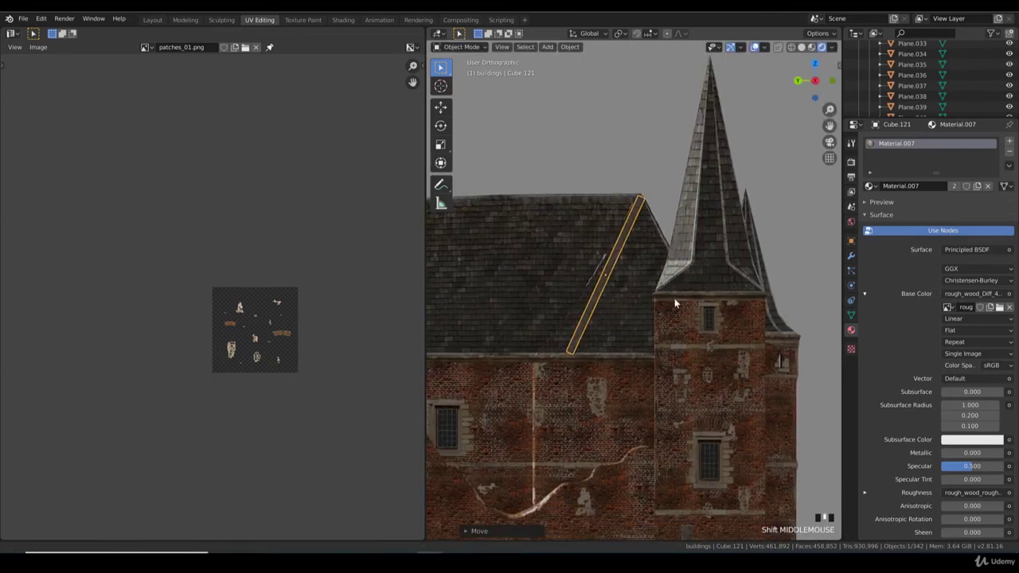
key("g")
left_click(673, 314)
key("g")
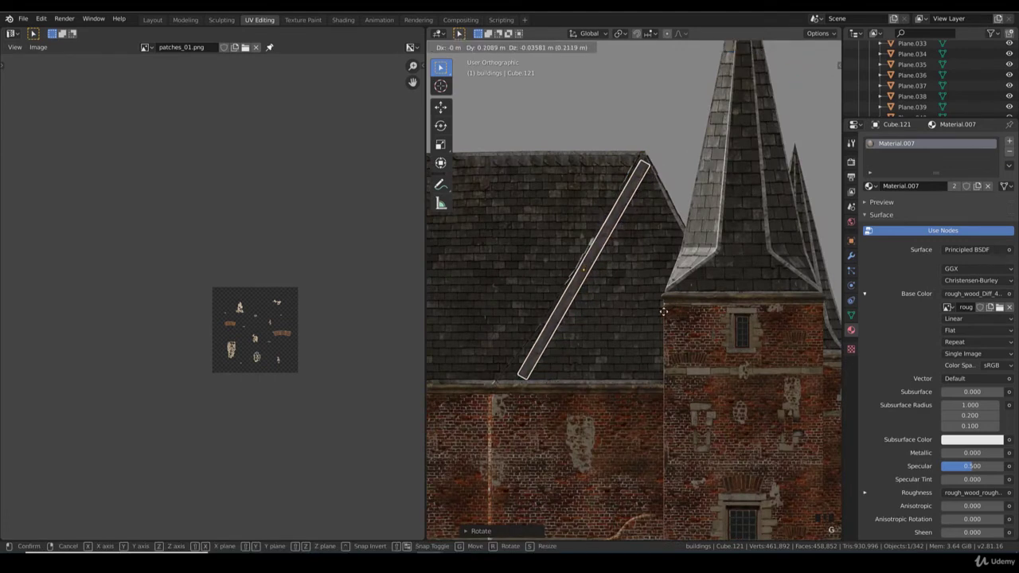
left_click(665, 317)
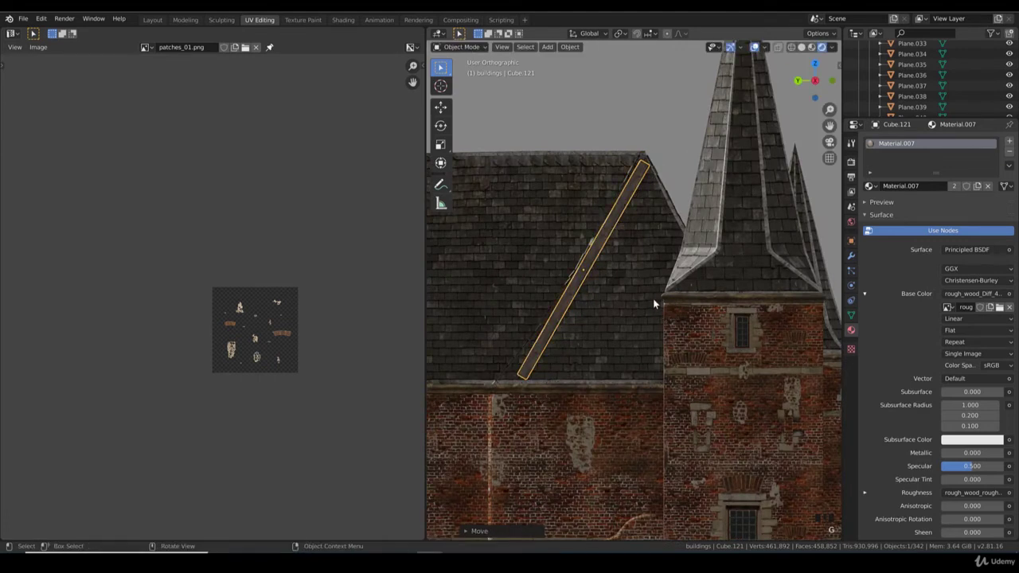
key("g")
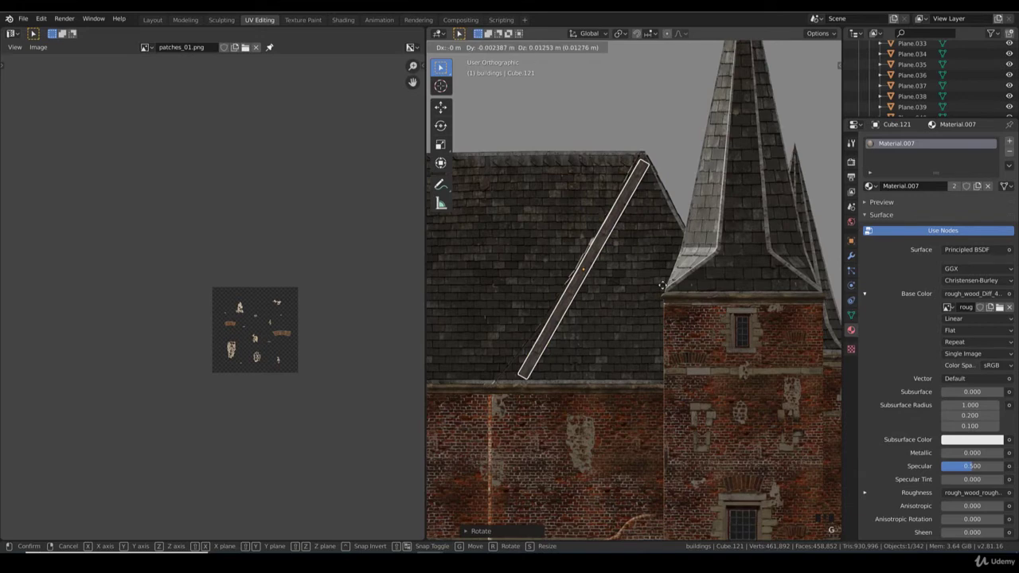
left_click(634, 312)
Step: In wireframe, move and rotate the beam's lower end vertices to the roof's eave with smooth proportional editing at size 5.05
key("Tab")
key("z")
left_click(473, 374)
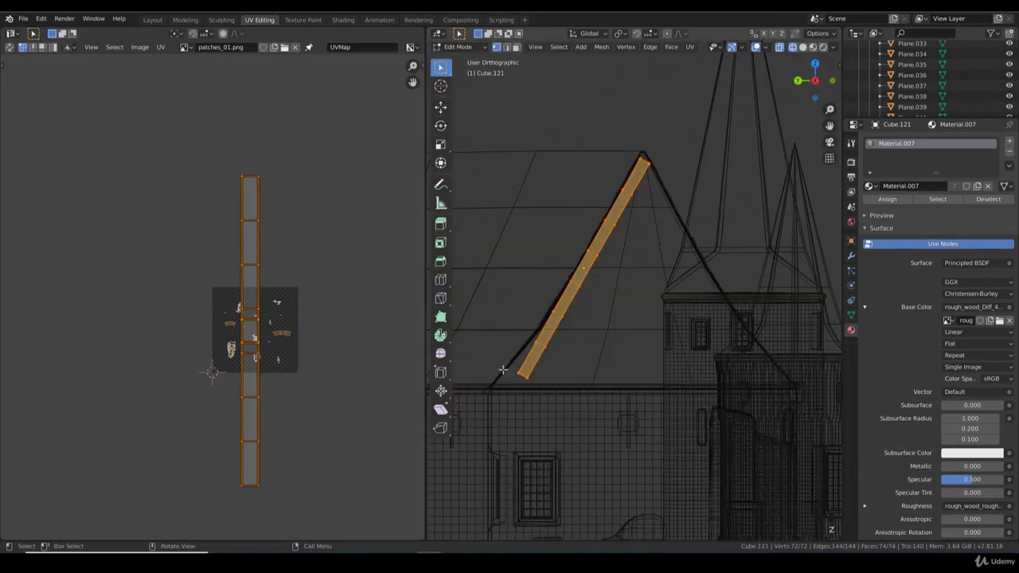
key("b")
left_click_drag(540, 392, 508, 363)
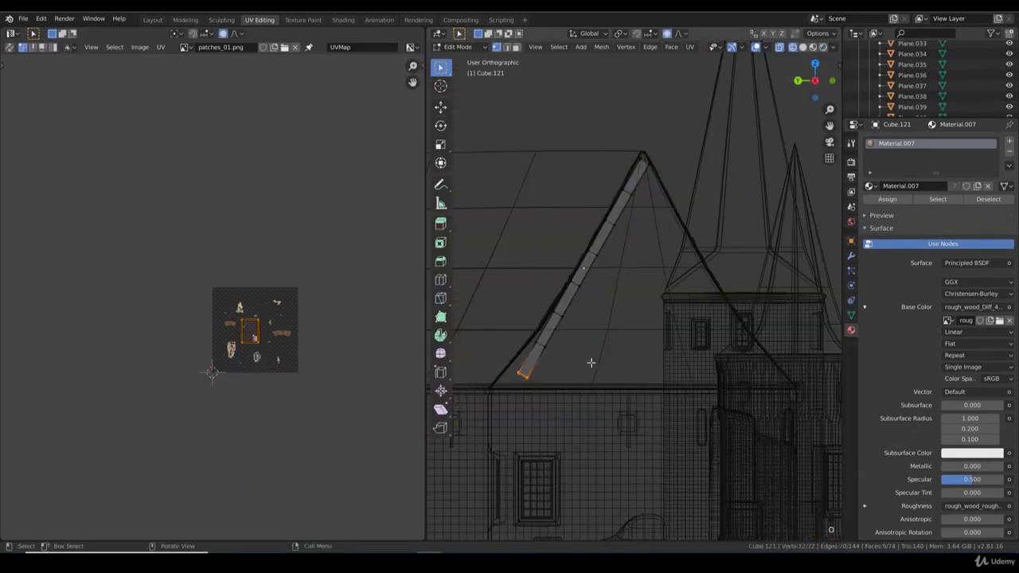
key("g")
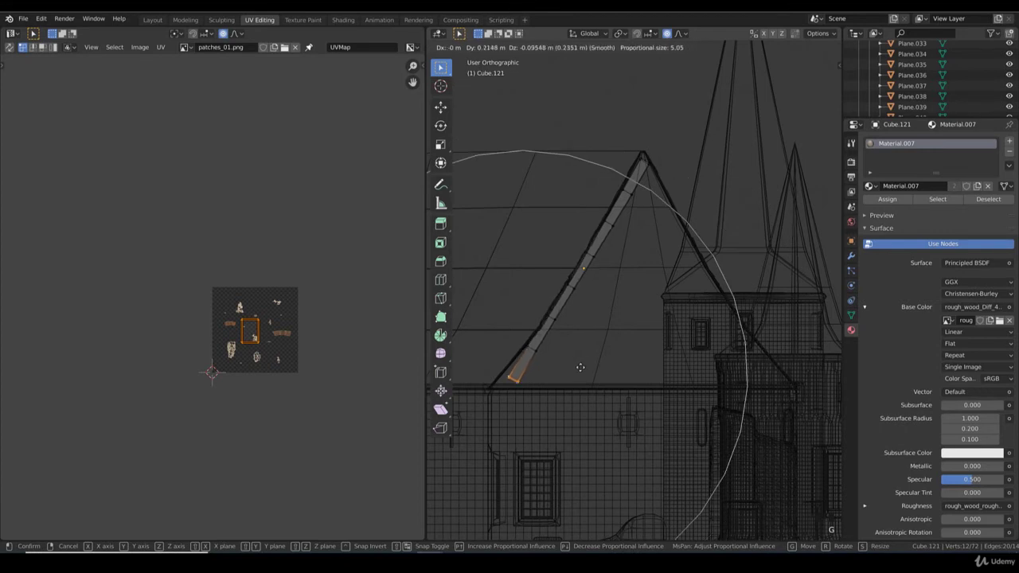
left_click(582, 374)
key("r")
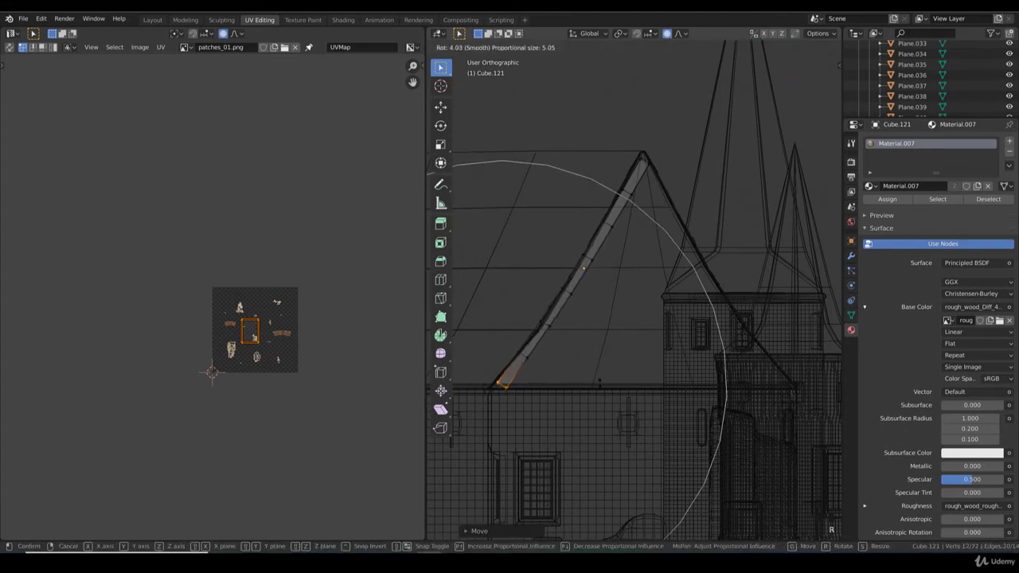
left_click(598, 385)
key("g")
left_click(598, 385)
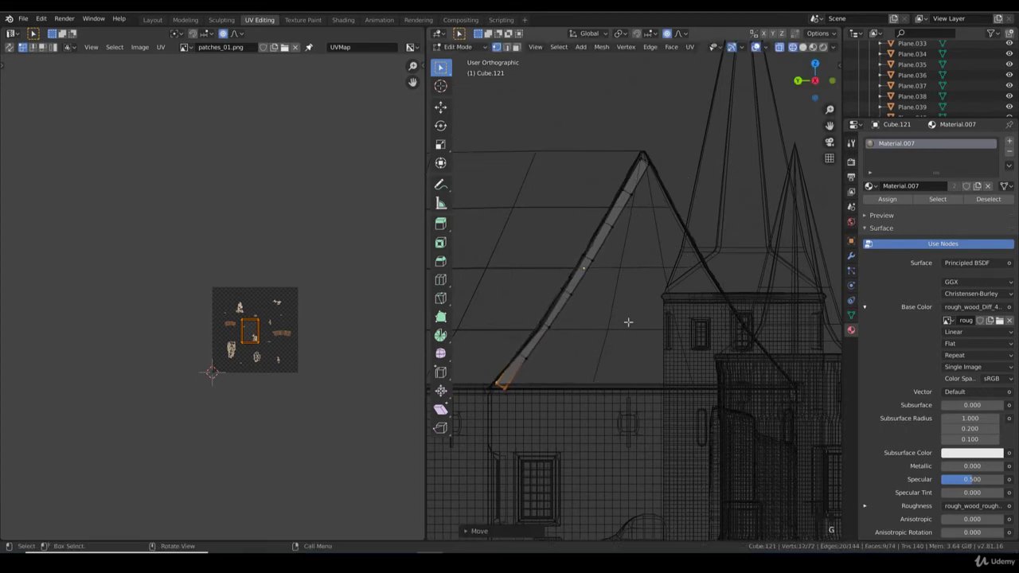
Step: Move the beam's upper end vertices toward the ridge with proportional editing, and return to the rendered Object Mode view
left_click(646, 159)
key("g")
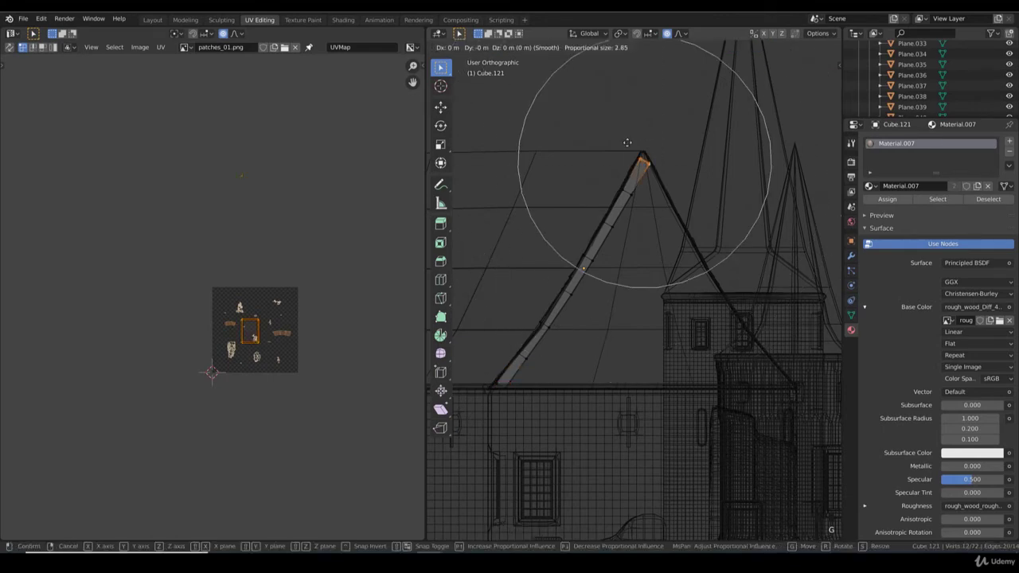
left_click(628, 129)
key("Tab")
key("z")
left_click(661, 115)
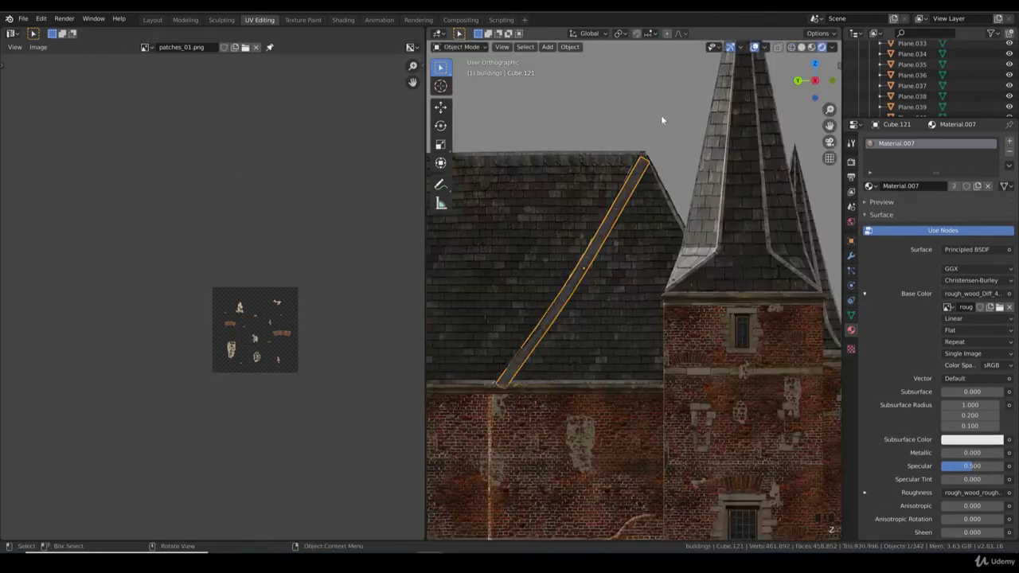
Step: Move the beam along the global X axis to the roof's broken edge at the open end
mouse_move(661, 115)
middle_mouse_down()
mouse_move(662, 193)
mouse_move(605, 217)
mouse_move(615, 205)
mouse_move(687, 238)
middle_mouse_up()
key("g")
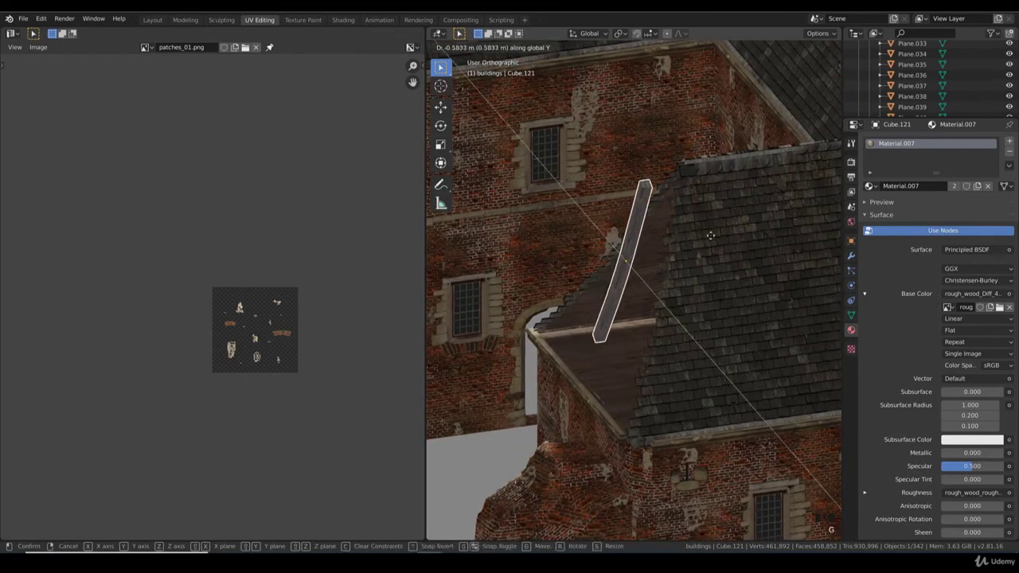
key("Escape")
key("g")
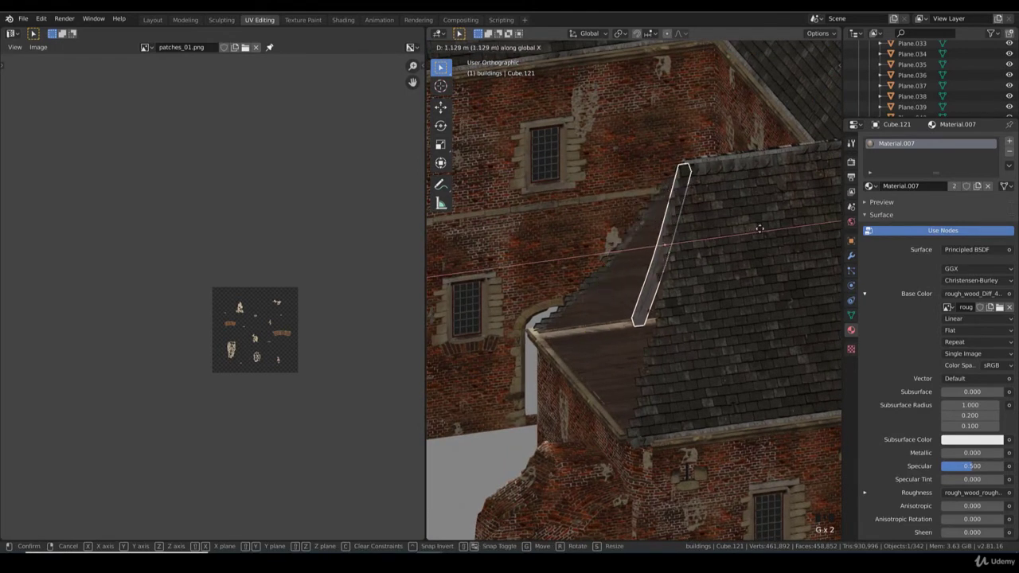
left_click(660, 294)
Step: Duplicate the beam and offset the copy about 2.2 m along the global X axis, farther under the roof
middle_click_drag(641, 327, 641, 326)
key("shift+d")
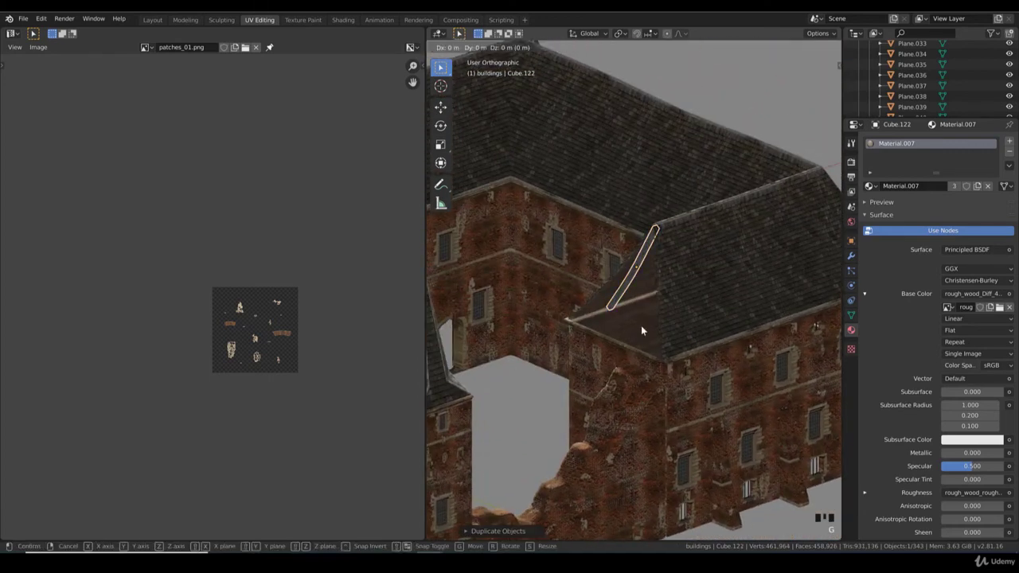
key("x")
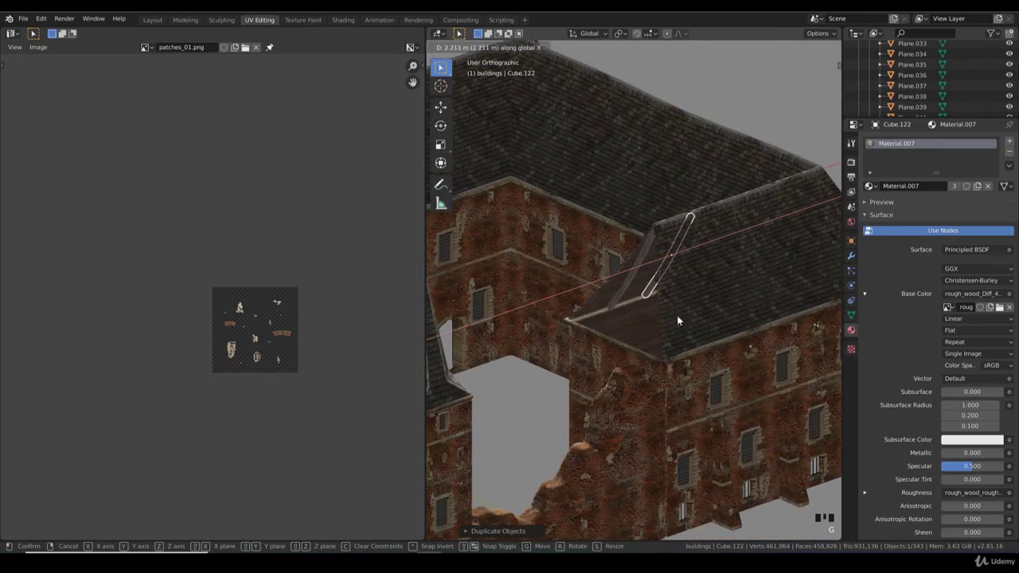
left_click(677, 316)
Step: Select both leaning roof beams and adjust their scale together
mouse_move(652, 312)
middle_mouse_down()
mouse_move(587, 289)
mouse_move(626, 298)
mouse_move(637, 313)
middle_mouse_up()
scroll(649, 313, "up", 2)
left_click(563, 305, "shift")
key("s")
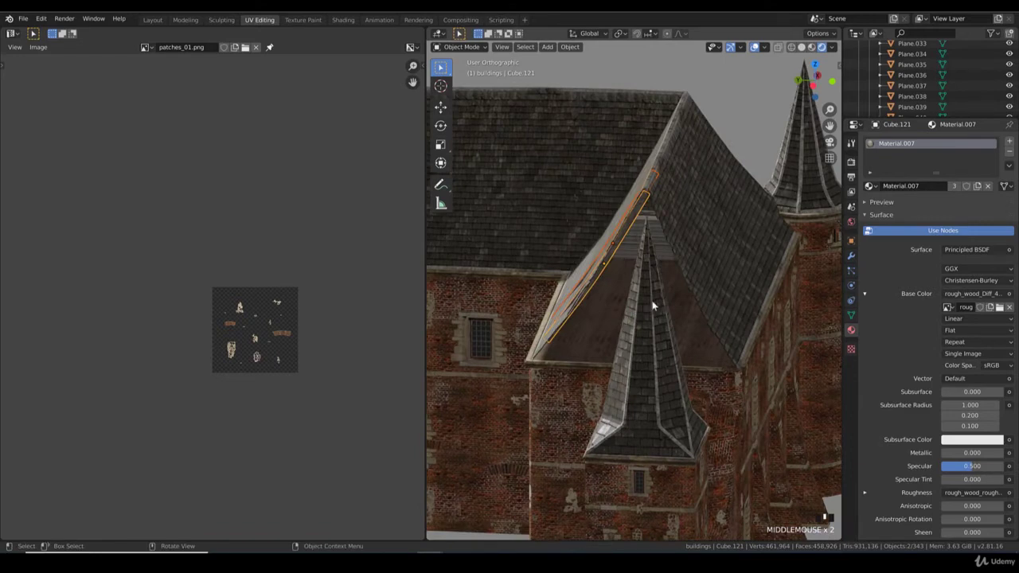
left_click(637, 297)
Step: Shift both roof beams slightly along the global Y axis to fit them under the roof slope
key("g")
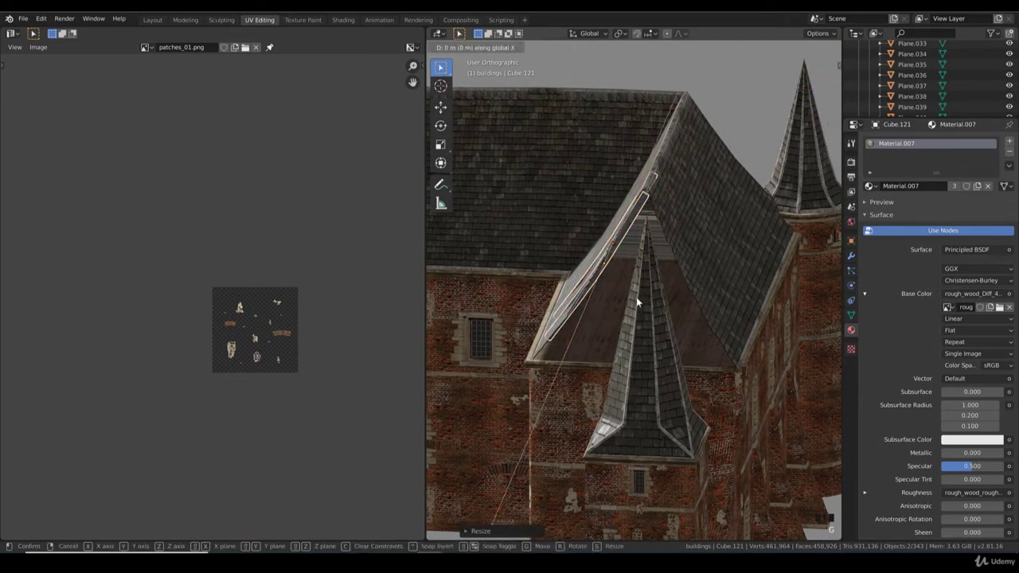
key("g")
key("y")
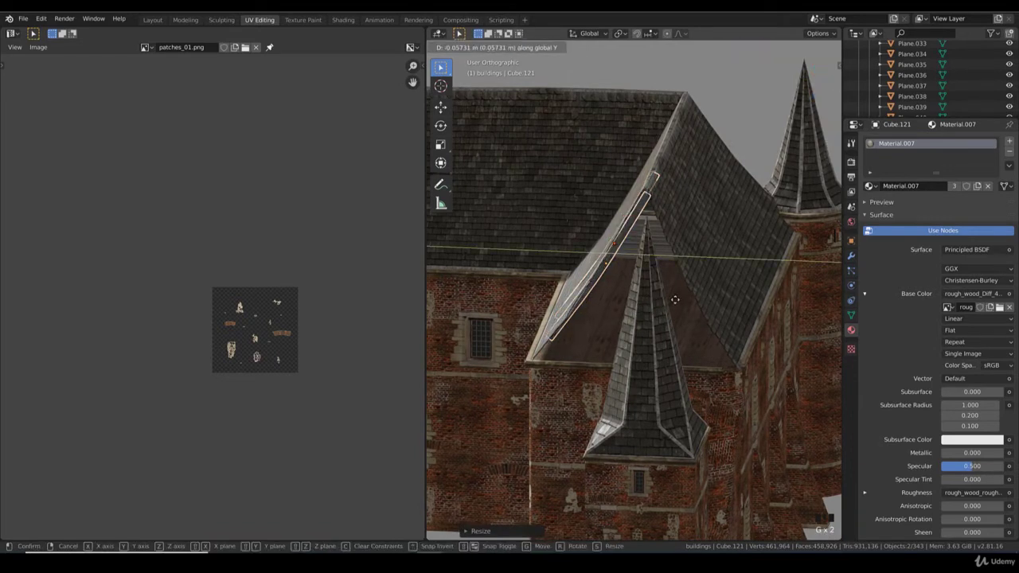
left_click(697, 302)
middle_click_drag(697, 303, 617, 338)
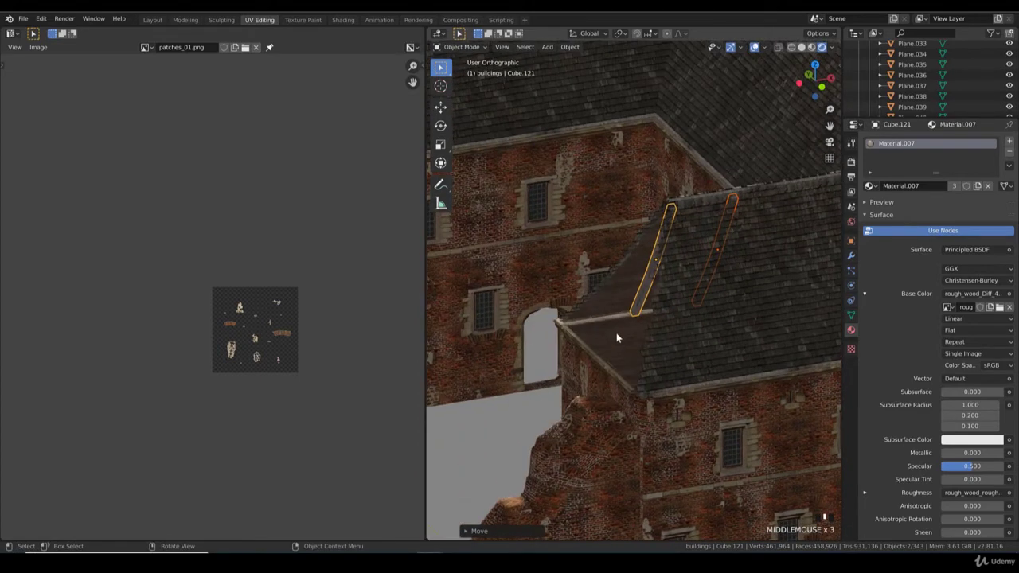
Step: Duplicate both leaning roof beams in place and turn the copies around in top view so they lean the opposite way
key("KP_7")
key("shift+d")
right_click(631, 327)
key("r")
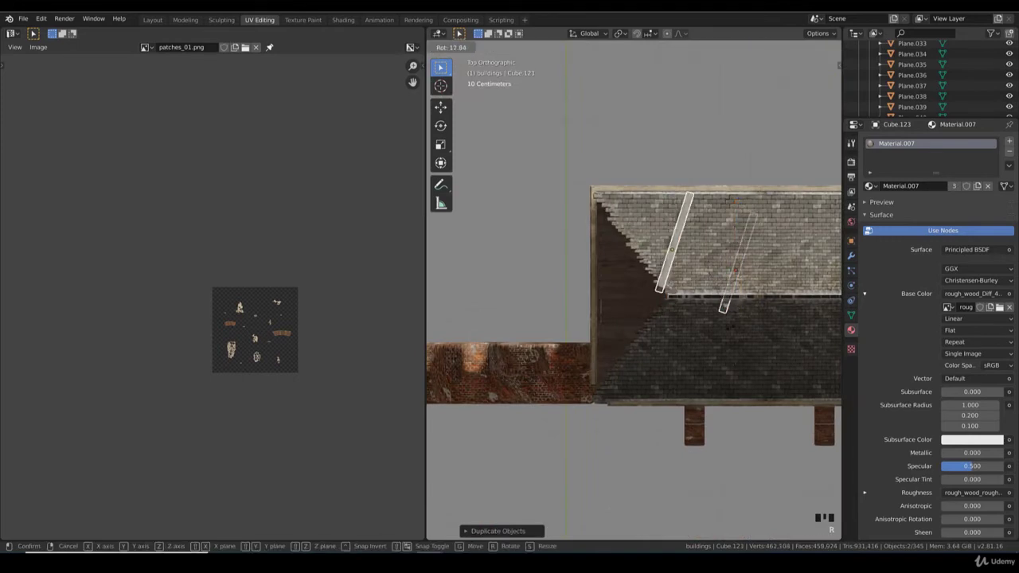
left_click(643, 191)
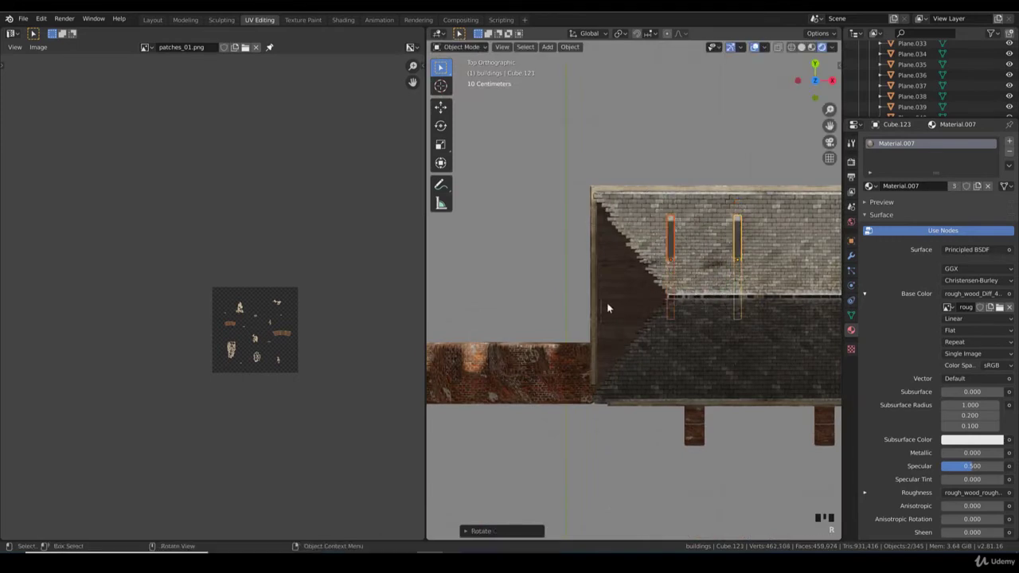
Step: Move the two copied beams along the global Y axis to fit under the opposite roof slope
middle_click_drag(607, 303, 691, 294)
key("g")
key("y")
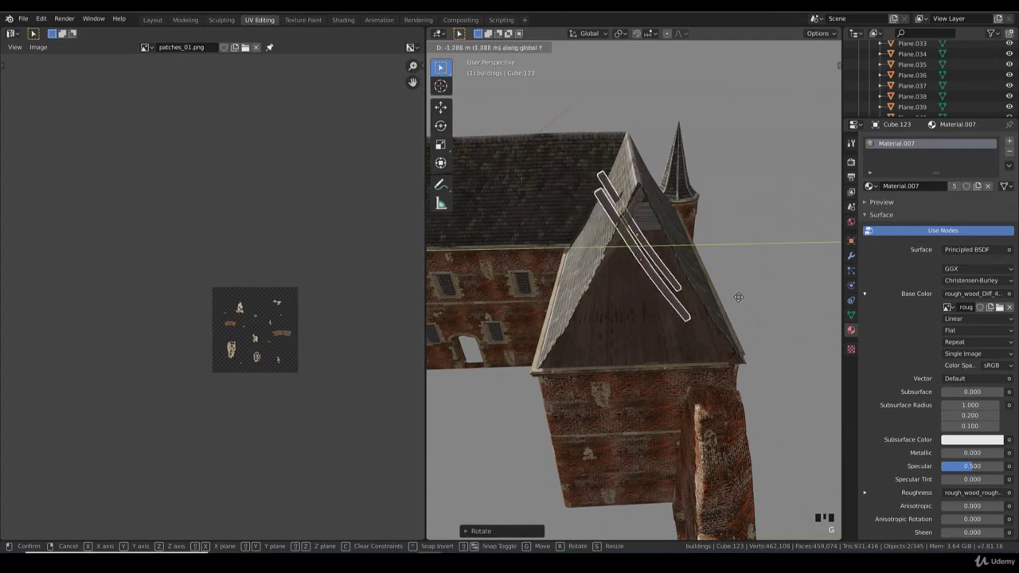
left_click(696, 305)
middle_click_drag(683, 273, 665, 297)
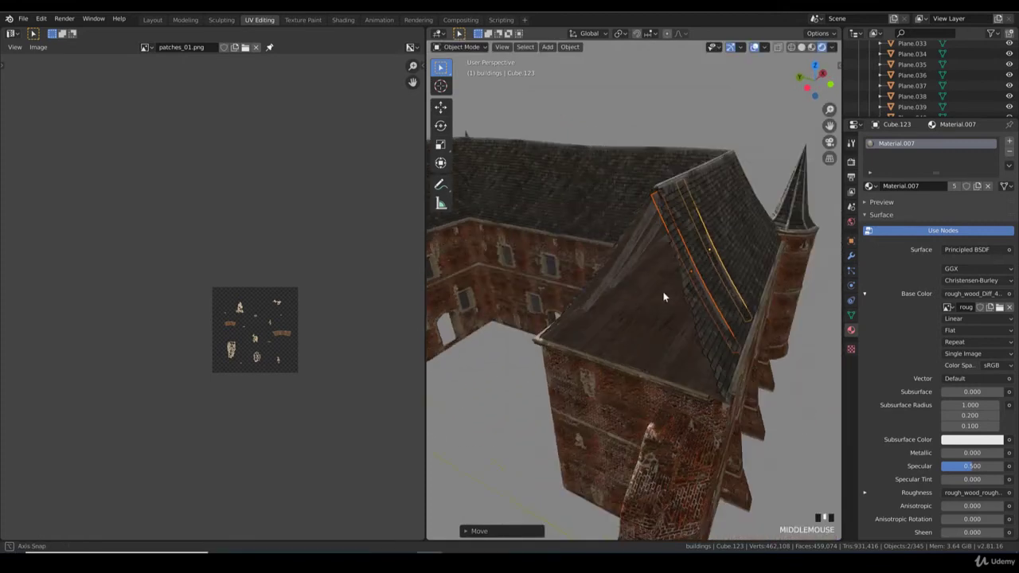
key("g")
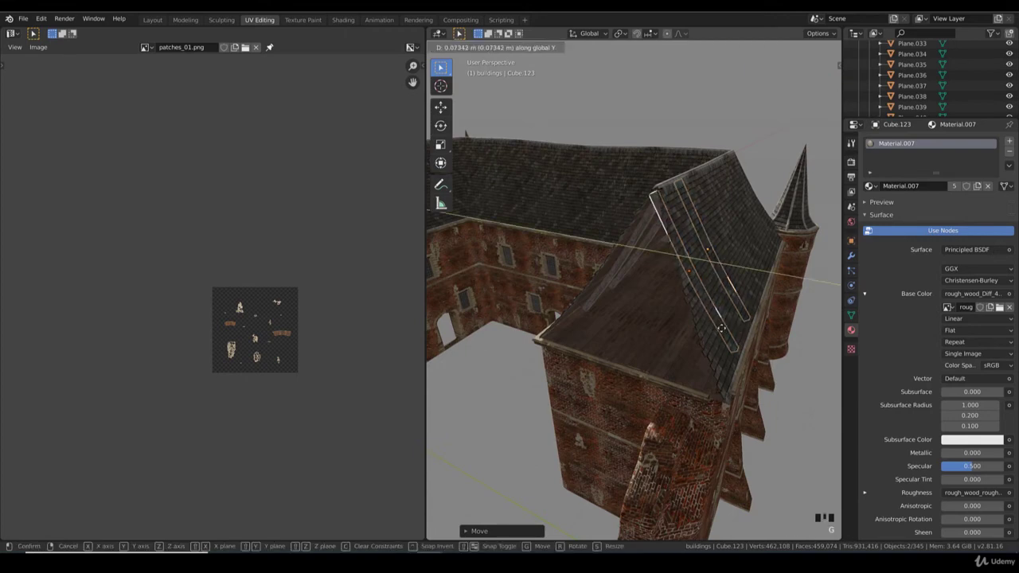
left_click(701, 333)
mouse_move(700, 333)
middle_mouse_down()
mouse_move(713, 290)
mouse_move(734, 280)
mouse_move(691, 328)
middle_mouse_up()
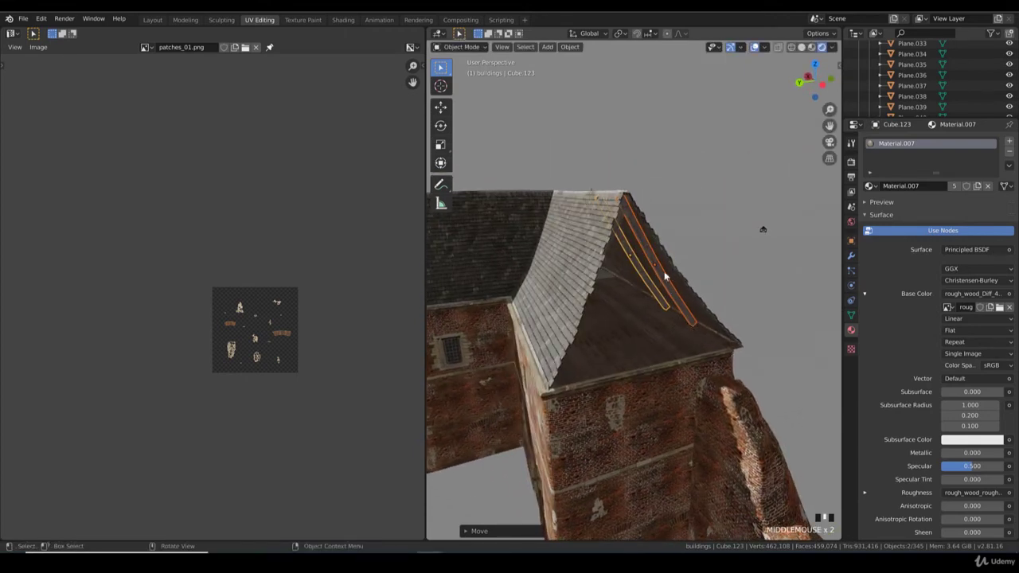
Step: Reselect the two beams under the opposite slope and fine-tune their position along the global Z and Y axes
left_click(710, 240)
middle_click_drag(678, 245, 687, 273)
left_click(680, 275)
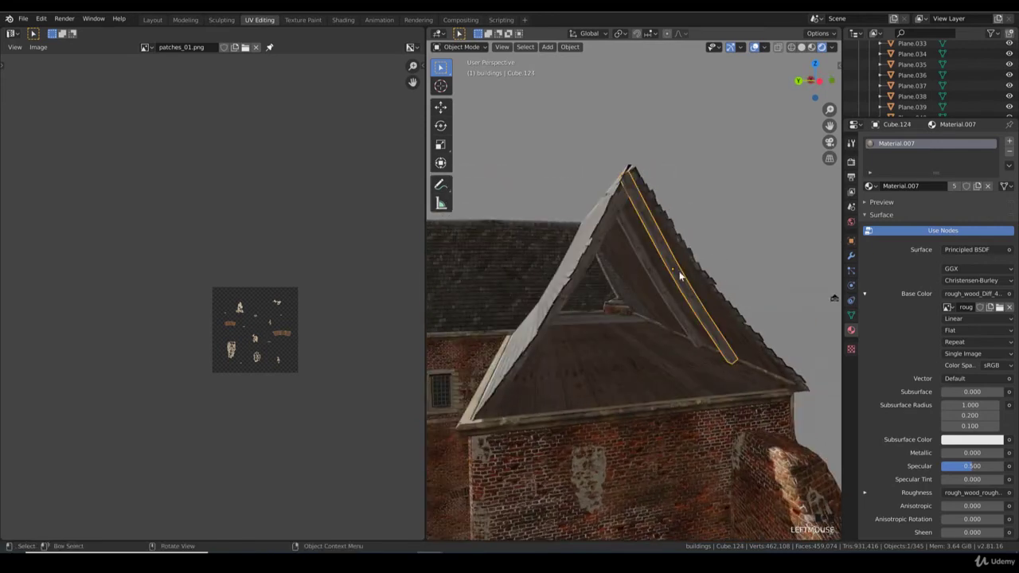
left_click(659, 288, "shift")
mouse_move(750, 314)
middle_mouse_down()
mouse_move(731, 303)
mouse_move(733, 313)
middle_mouse_up()
key("g")
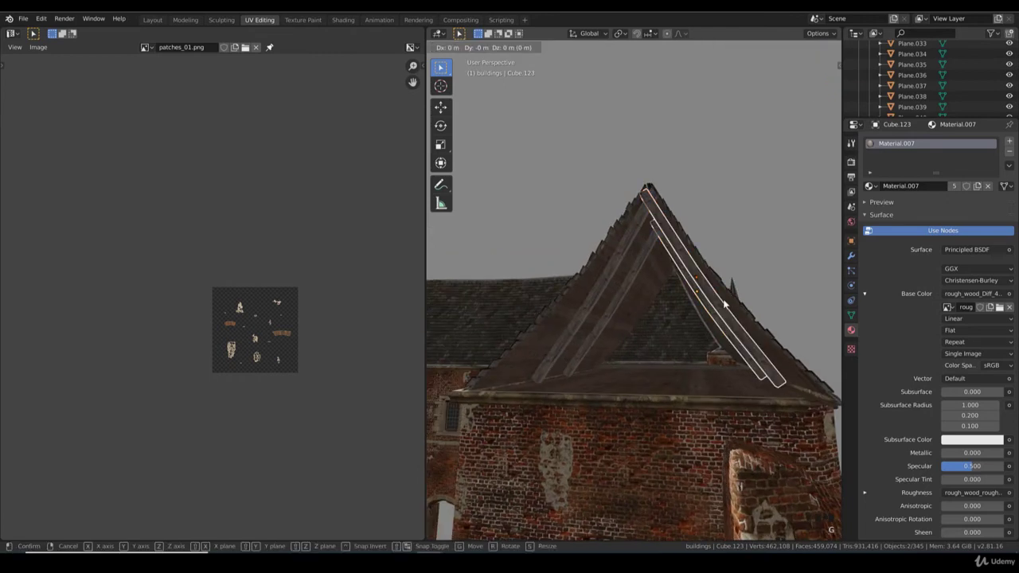
key("z")
left_click(737, 319)
key("g")
key("y")
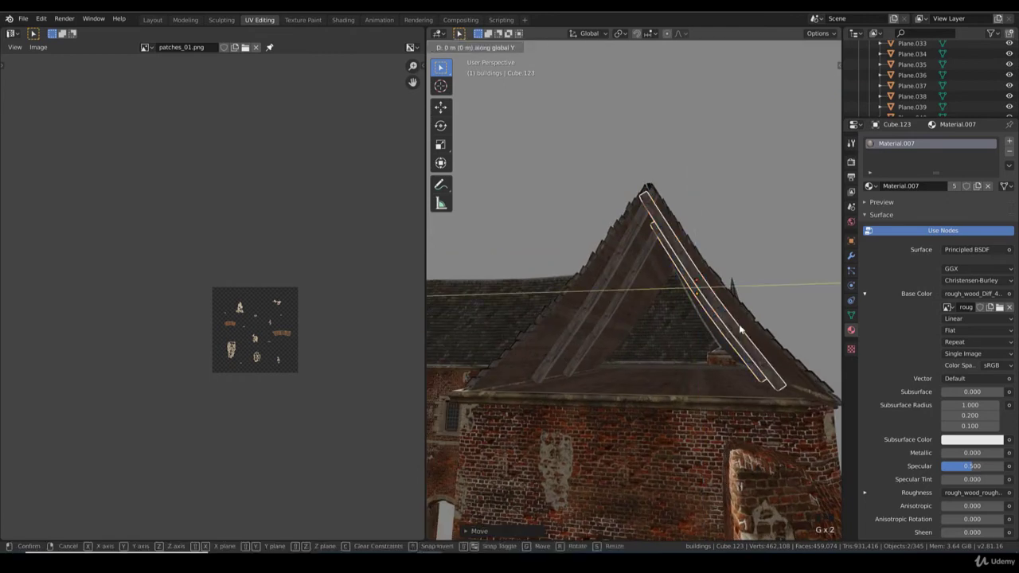
left_click(757, 326)
Step: Duplicate the outer original leaning beam and rotate the copy -90° in top view
middle_click_drag(756, 325, 628, 296)
scroll(707, 320, "down", 2)
left_click(623, 290)
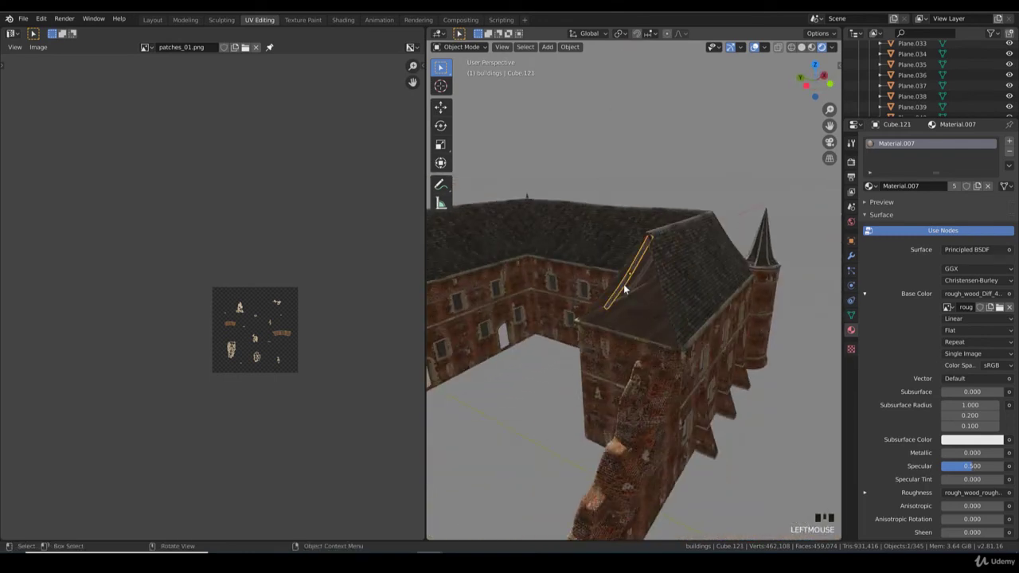
key("KP_7")
key("shift+d")
left_click(606, 320)
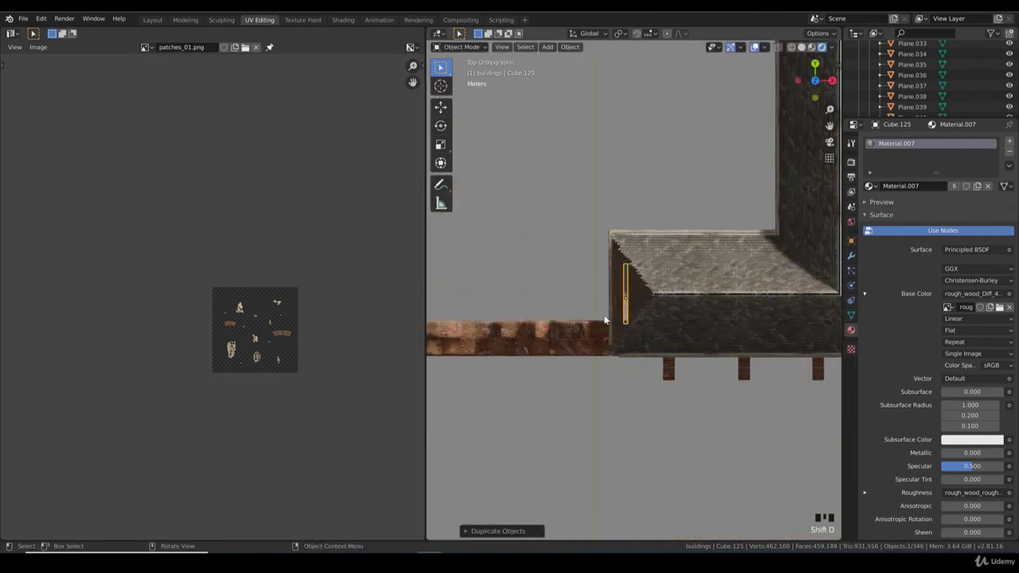
key("r")
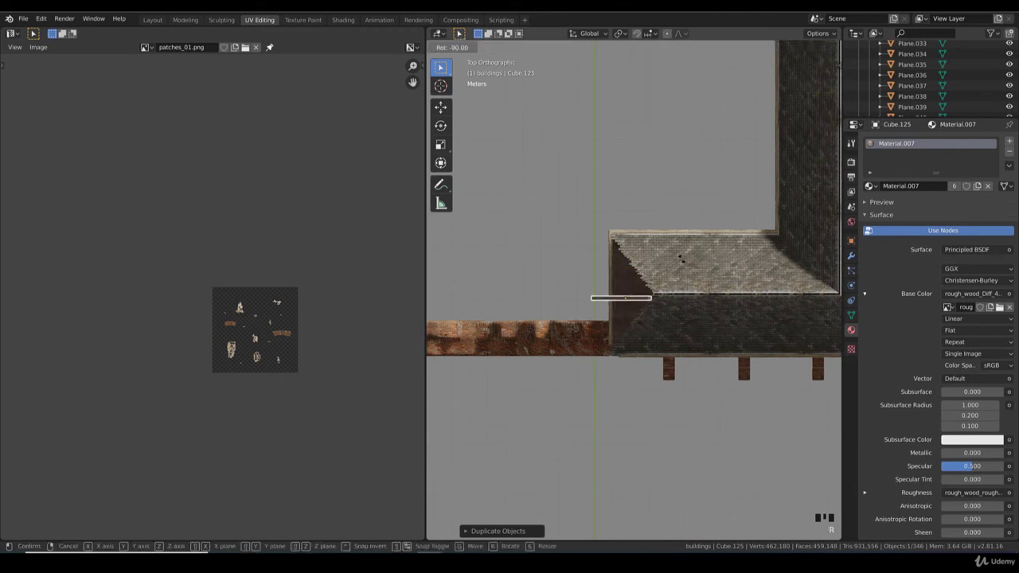
left_click(653, 301)
Step: Move the rotated beam in line with the roof ridge and, in wireframe front view, towards the broken roof edge
key("g")
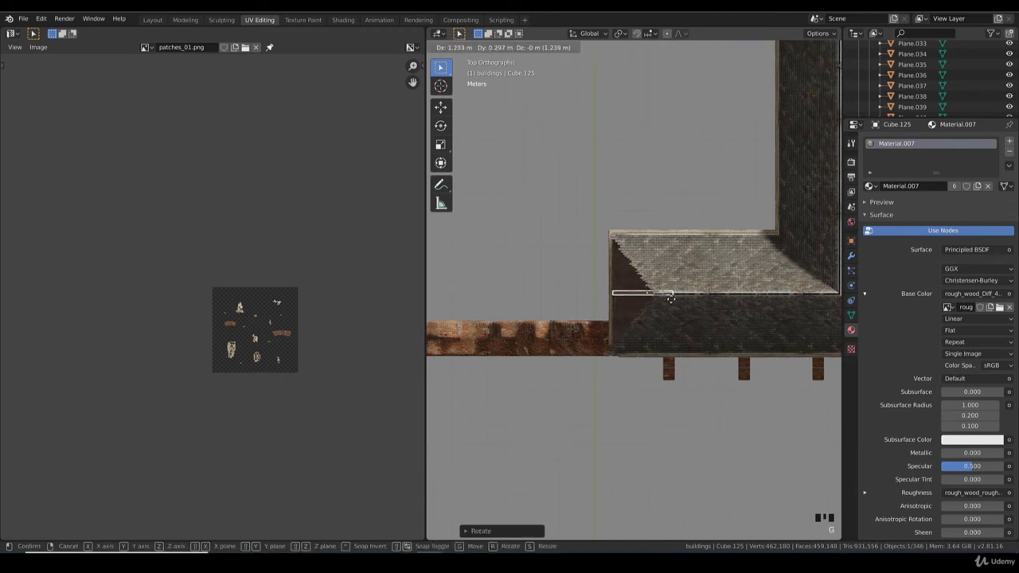
left_click(673, 295)
middle_click_drag(660, 316, 670, 229)
key("KP_1")
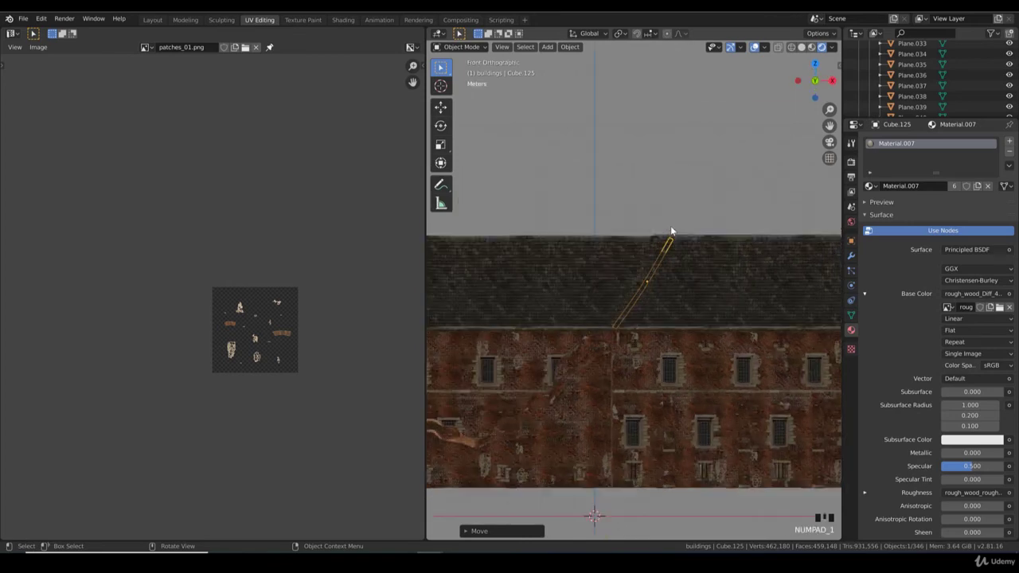
key("z")
left_click(722, 252)
key("z")
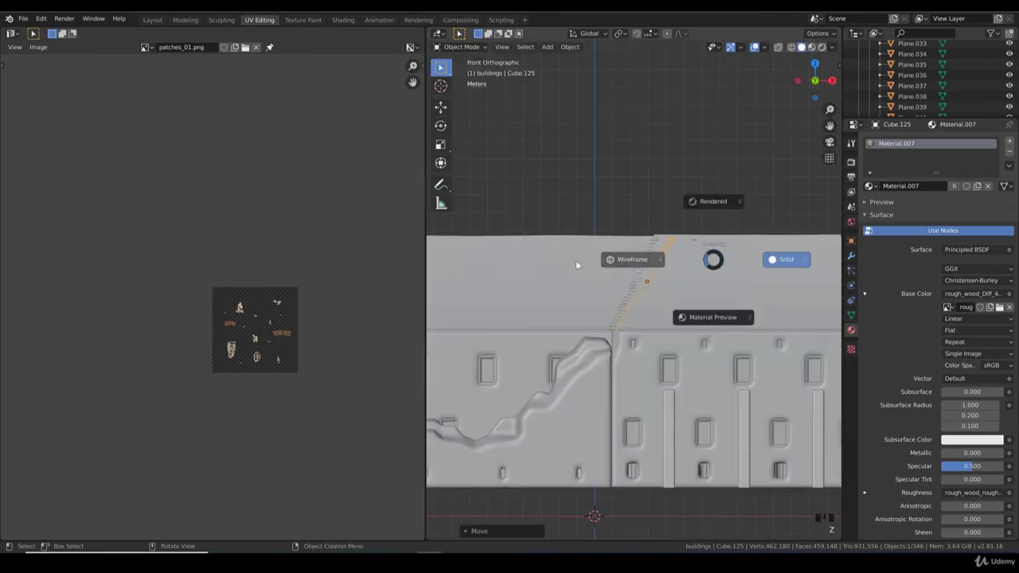
left_click(576, 260)
scroll(702, 273, "up", 3)
key("g")
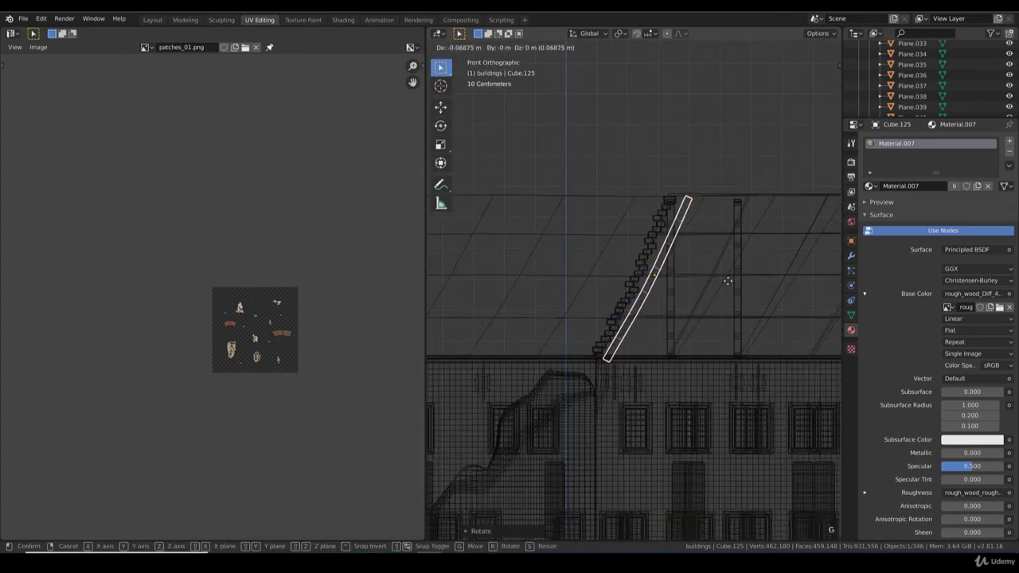
left_click(725, 281)
Step: Fine-tune the rotated beam's scale, angle and position in front view so it follows the stepped edge of the broken roof
key("s")
left_click(723, 281)
key("r")
left_click(723, 281)
key("g")
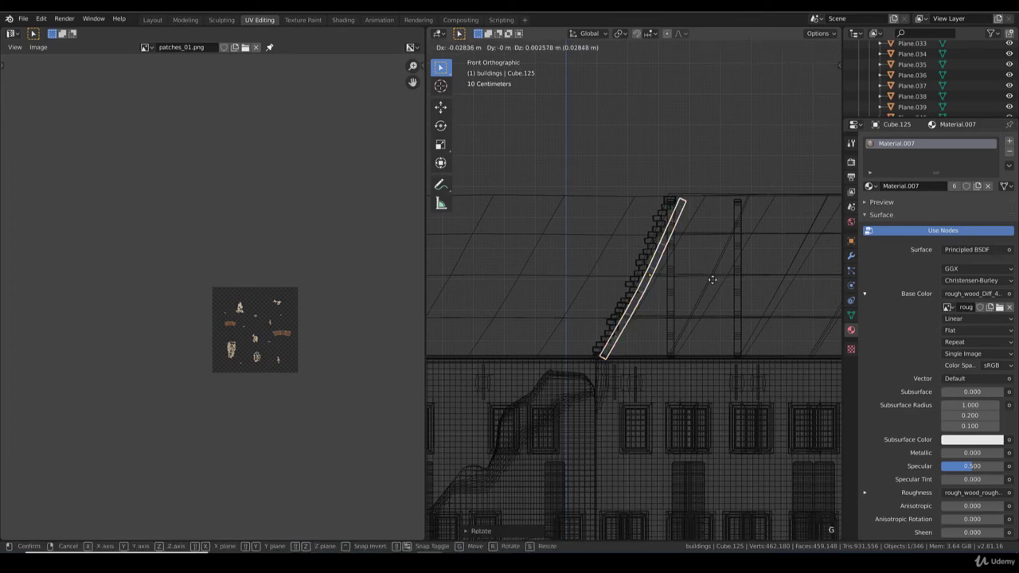
left_click(685, 273)
key("r")
left_click(702, 277)
key("g")
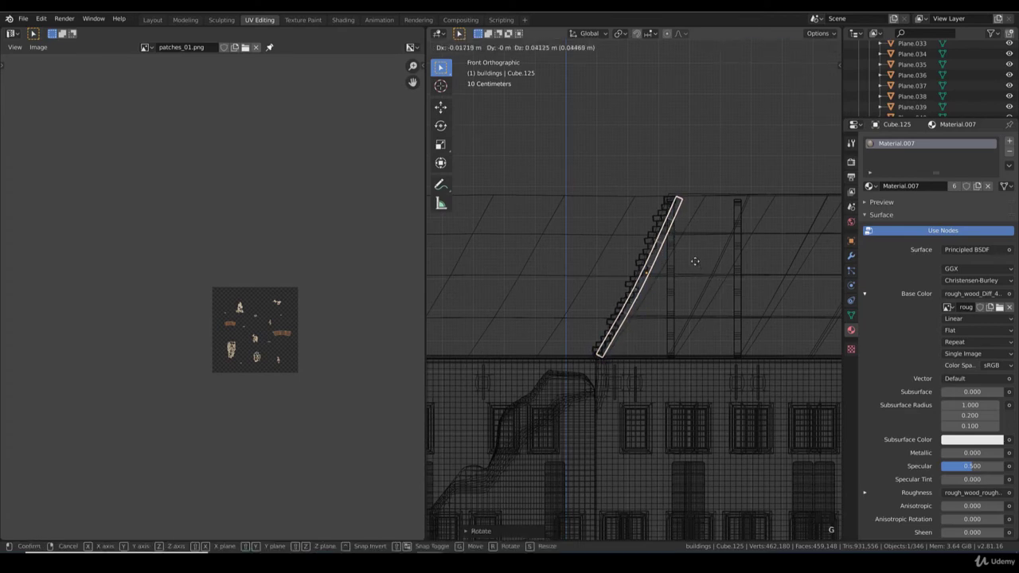
left_click(695, 262)
Step: In solid view, lower the new beam about 0.09 m and nudge it along the global Y and X axes to seat it
key("z")
left_click(673, 290)
mouse_move(673, 290)
middle_mouse_down()
mouse_move(591, 287)
mouse_move(622, 303)
middle_mouse_up()
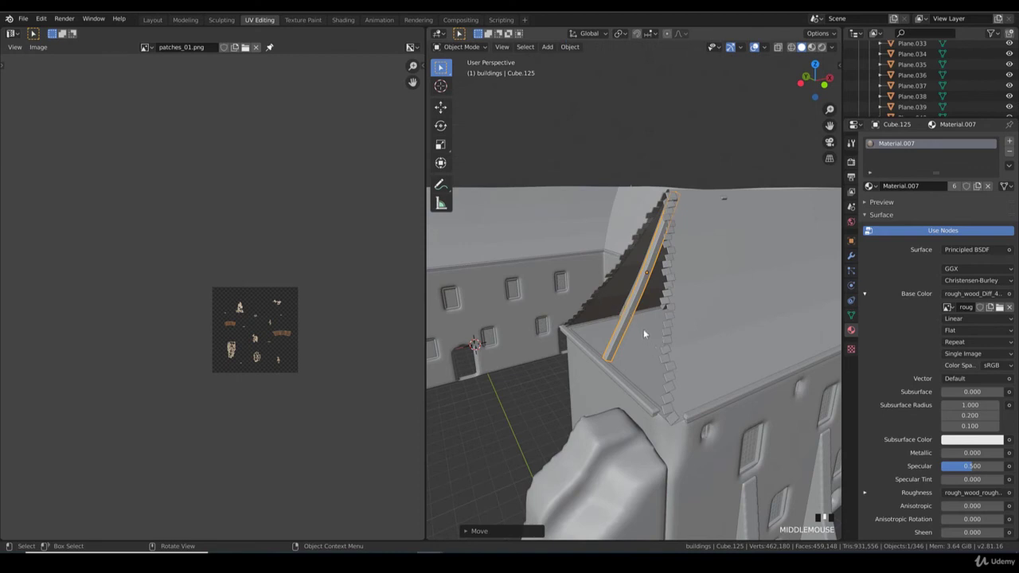
key("g")
key("z")
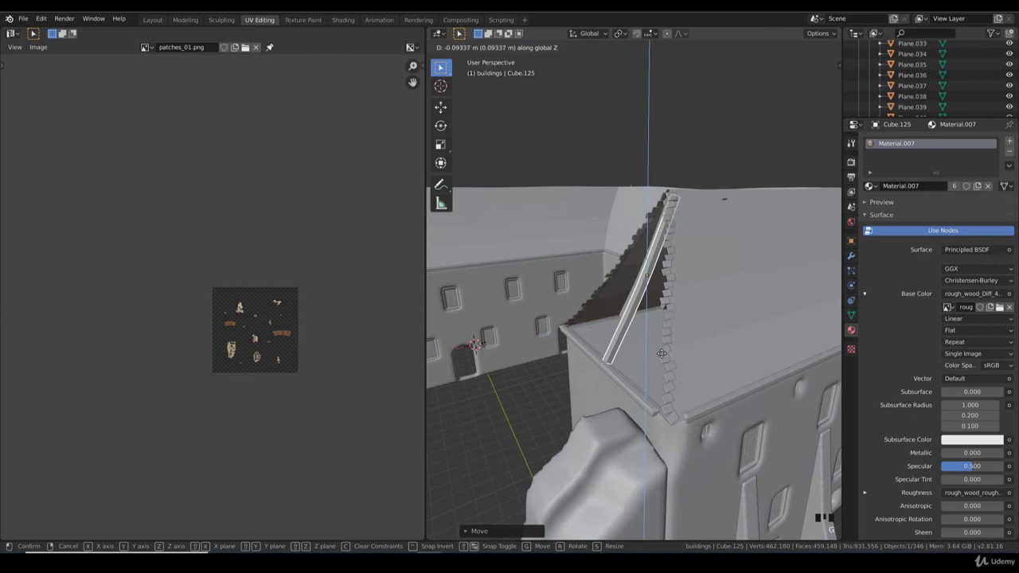
left_click(662, 353)
key("g")
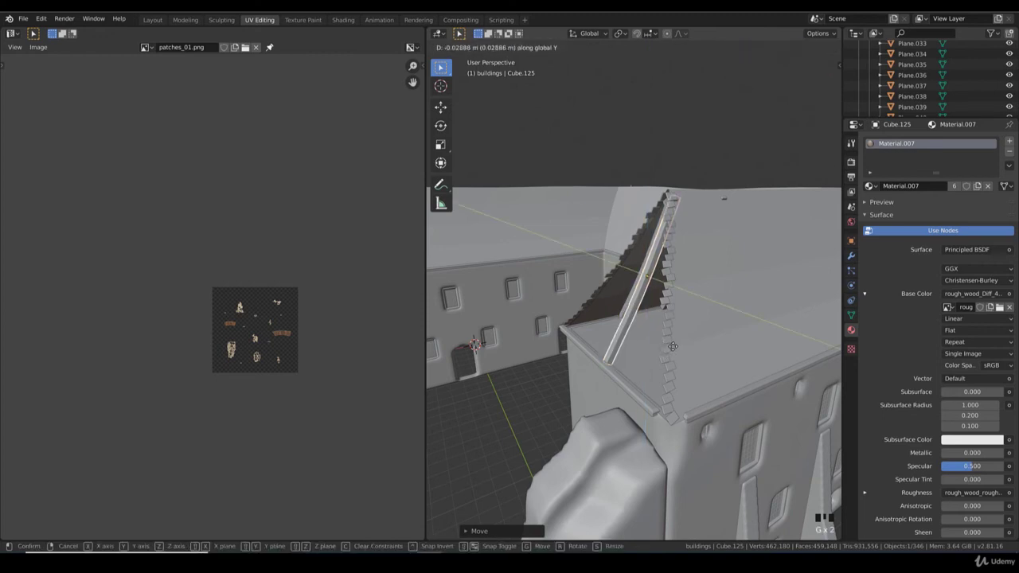
left_click(678, 344)
key("g")
key("x")
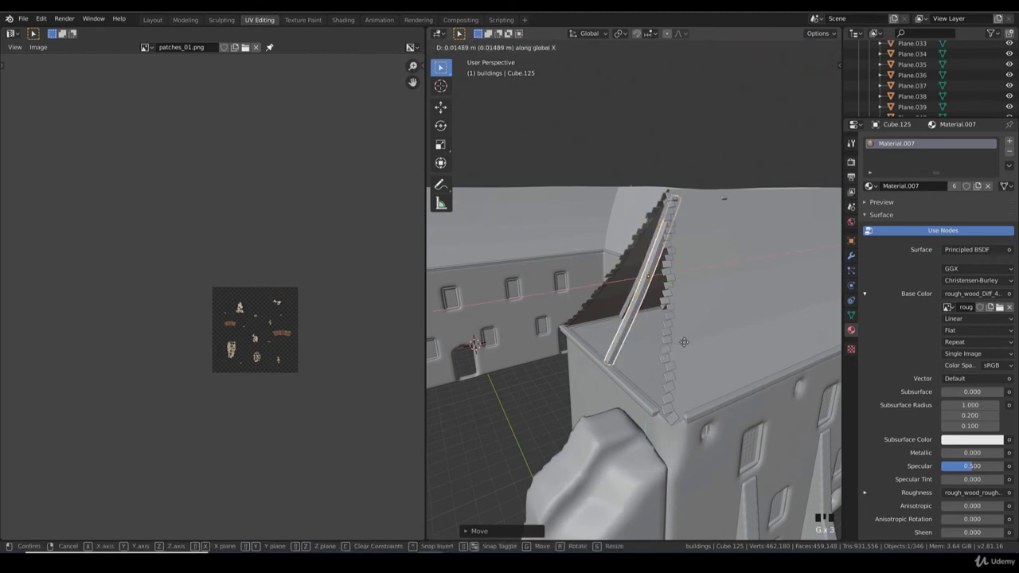
left_click(685, 341)
Step: Examine the castle and its beamed broken roof from several sides and distances in rendered shading
key("z")
left_click(690, 269)
scroll(649, 195, "down", 5)
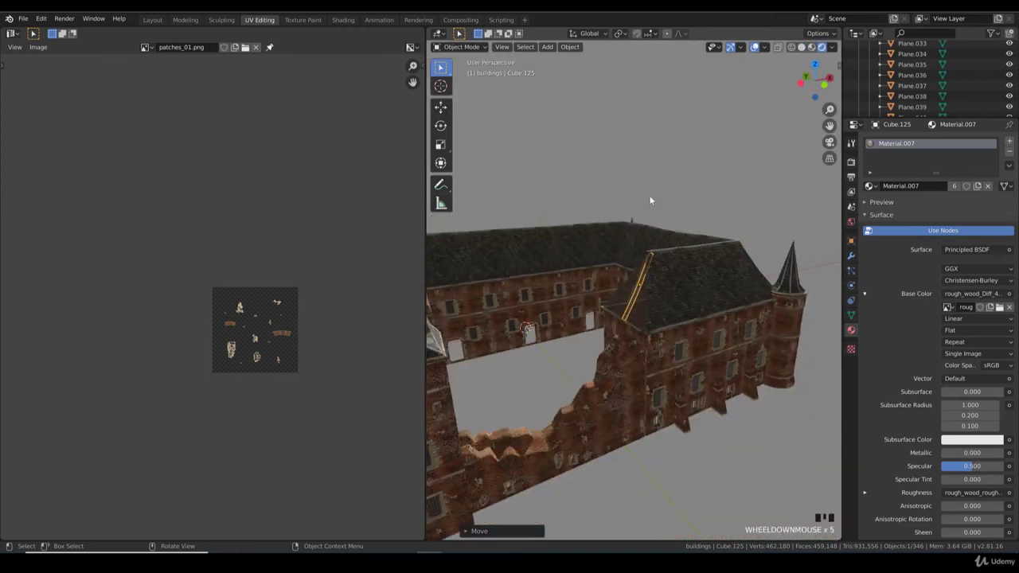
mouse_move(649, 195)
middle_mouse_down()
mouse_move(605, 260)
mouse_move(704, 269)
mouse_move(740, 259)
mouse_move(659, 286)
mouse_move(618, 262)
mouse_move(541, 268)
mouse_move(655, 285)
mouse_move(644, 292)
mouse_move(668, 282)
middle_mouse_up()
scroll(658, 288, "up", 7)
scroll(644, 291, "down", 4)
scroll(659, 293, "up", 3)
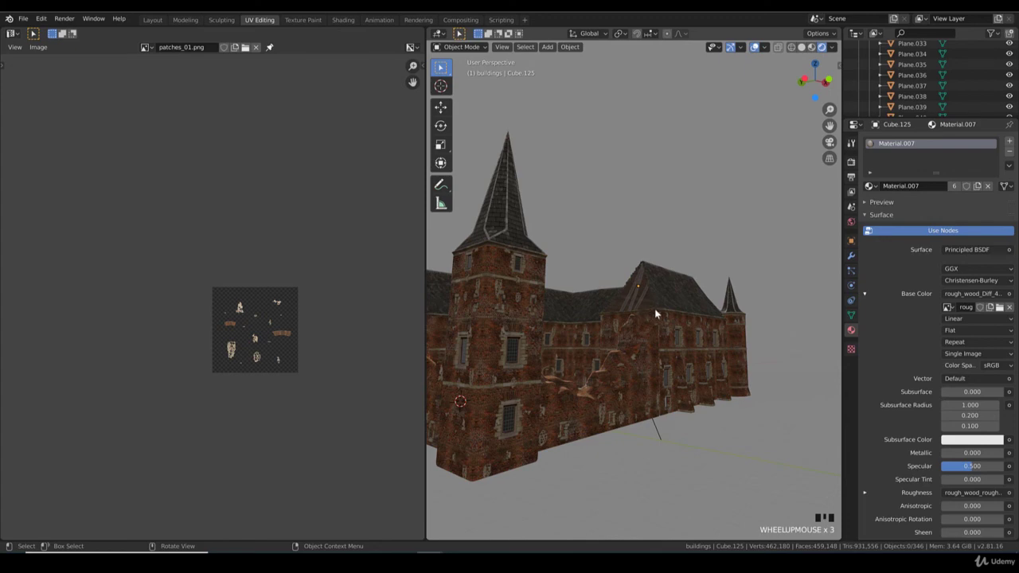
middle_click_drag(654, 309, 651, 333)
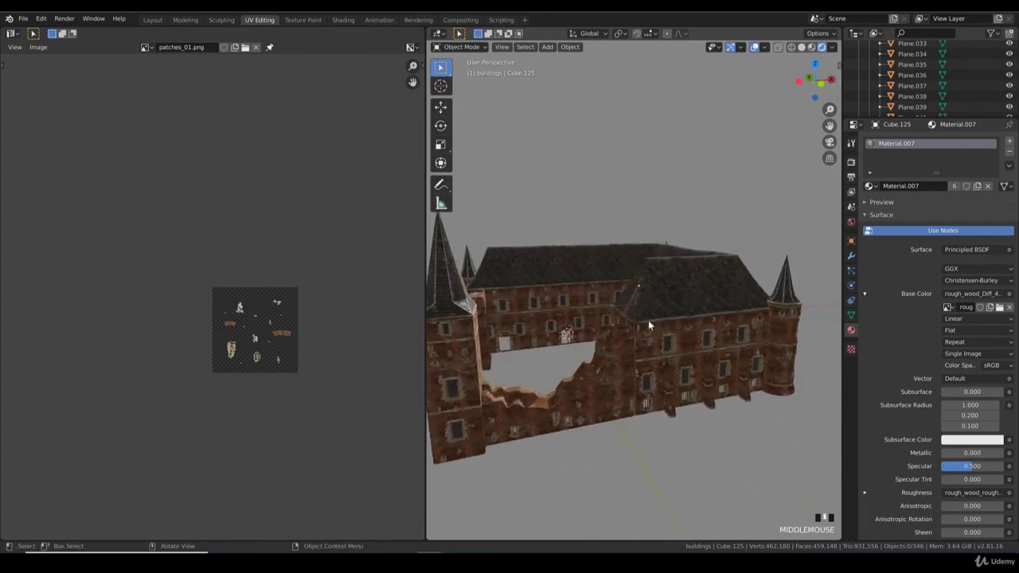
scroll(657, 324, "up", 3)
scroll(653, 320, "down", 4)
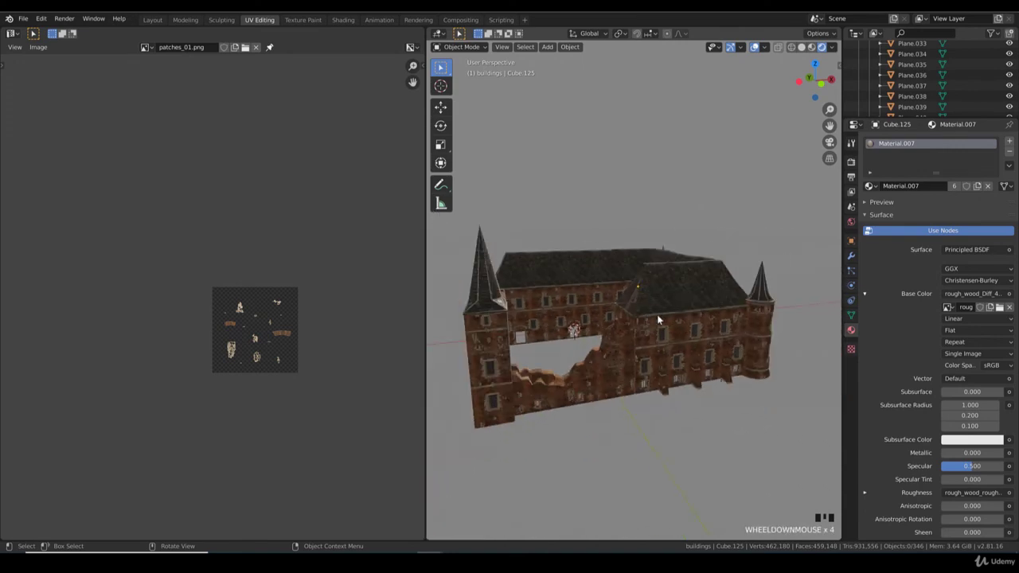
middle_click_drag(658, 318, 628, 305)
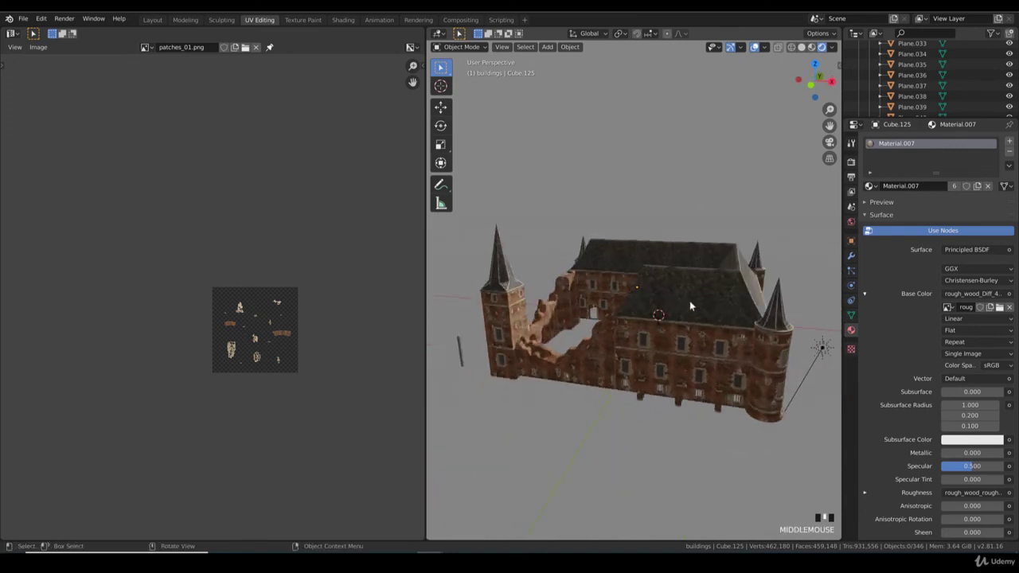